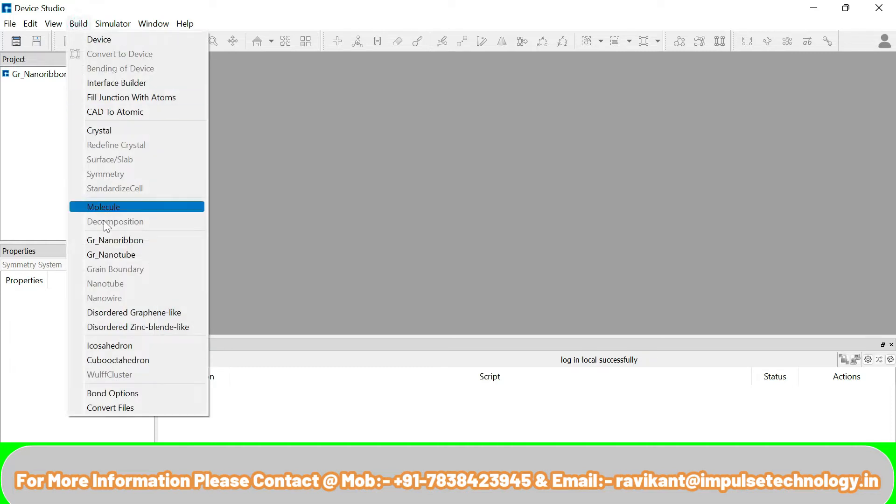
# - Build a carbon Gr_Nanoribbon with n = 2, m = 2, 1.42 Å bond length and hydrogen-passivated dangling bonds, previewing it first
pyautogui.click(104, 241)
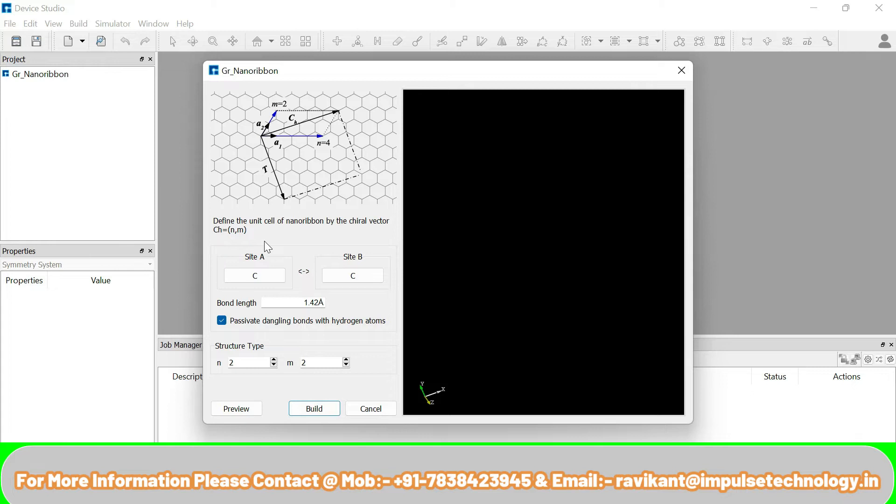
pyautogui.click(222, 321)
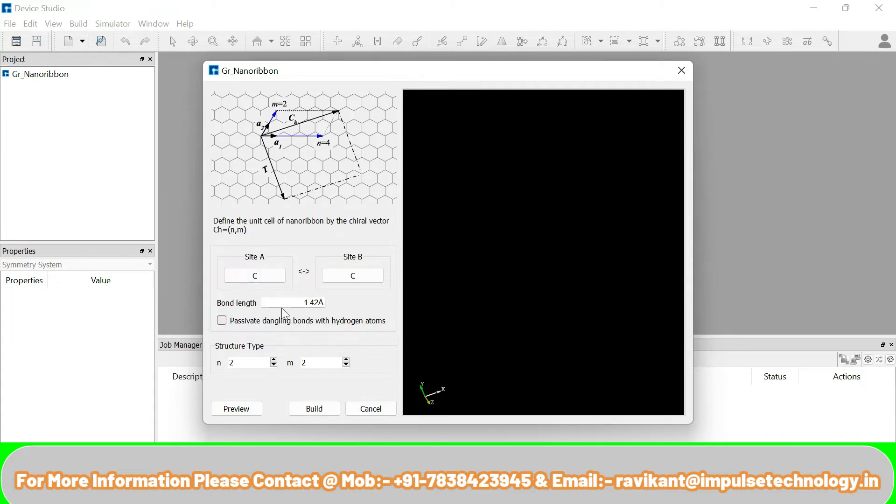
pyautogui.click(224, 321)
pyautogui.click(241, 408)
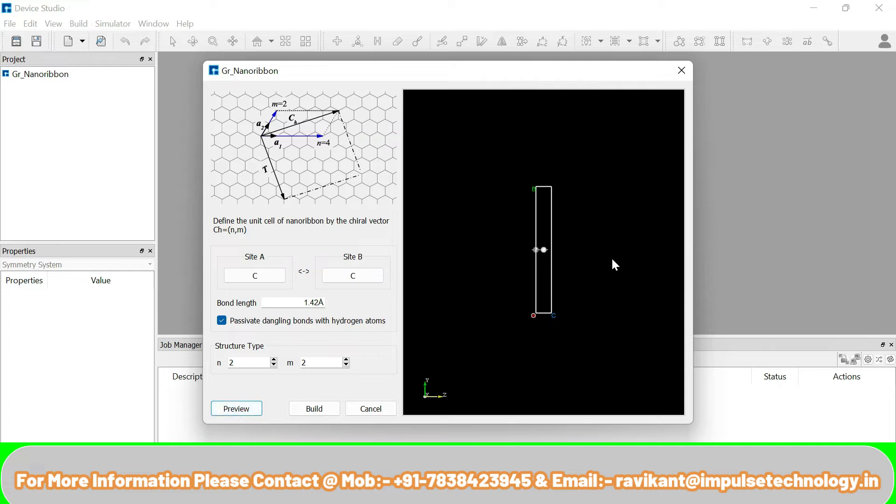
pyautogui.moveTo(611, 257); pyautogui.dragTo(475, 273)
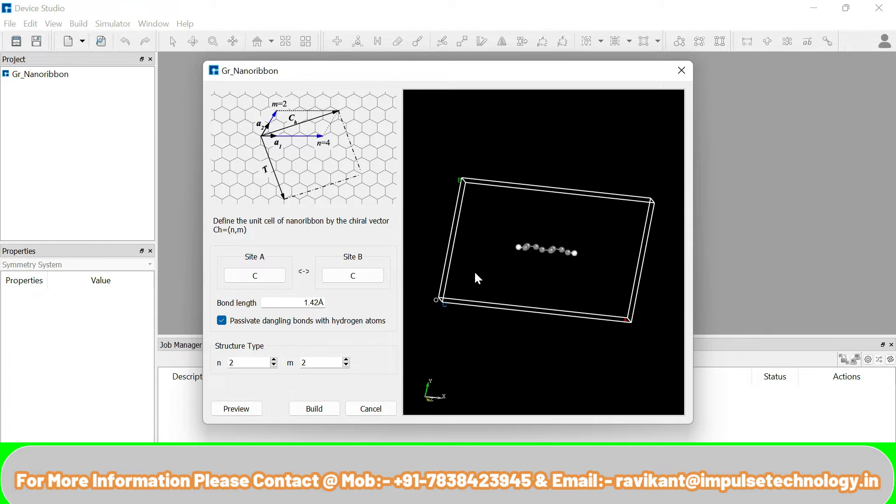
pyautogui.click(315, 409)
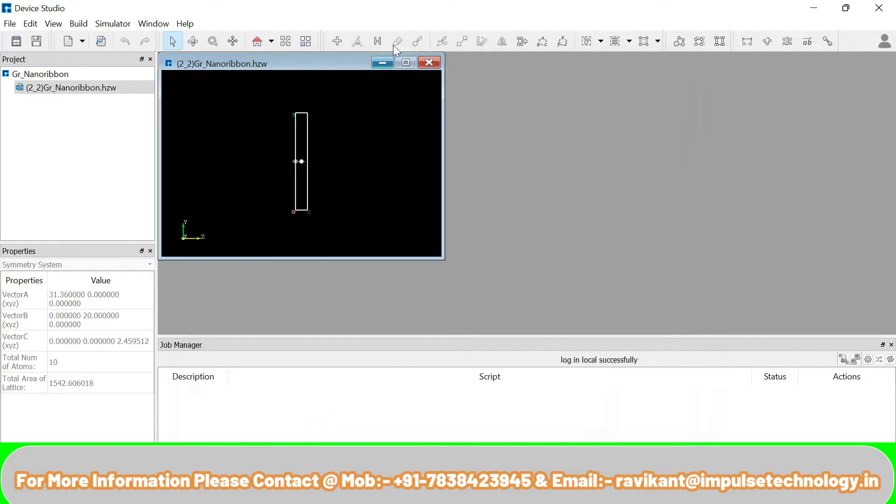
# - Maximize the nanoribbon's structure window, inspect its unit cell in 3D and restore the home view
pyautogui.click(410, 62)
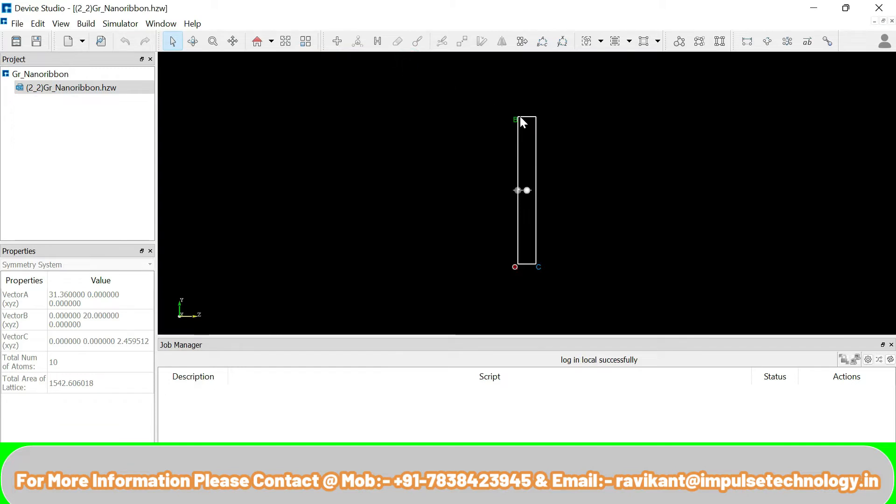
pyautogui.moveTo(576, 146); pyautogui.dragTo(338, 104)
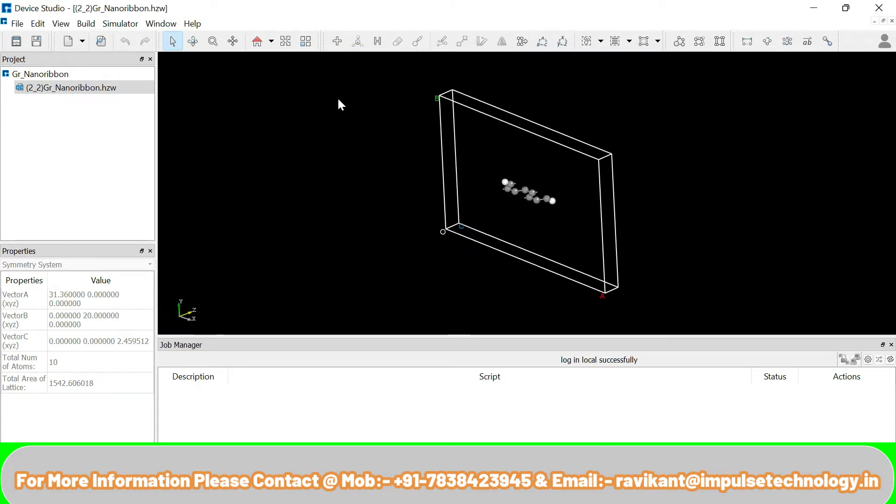
pyautogui.click(271, 41)
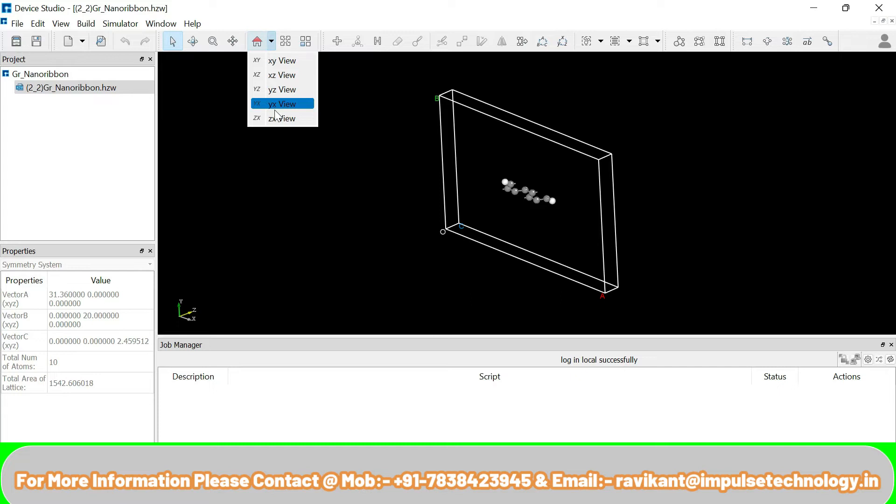
pyautogui.click(258, 43)
pyautogui.click(256, 40)
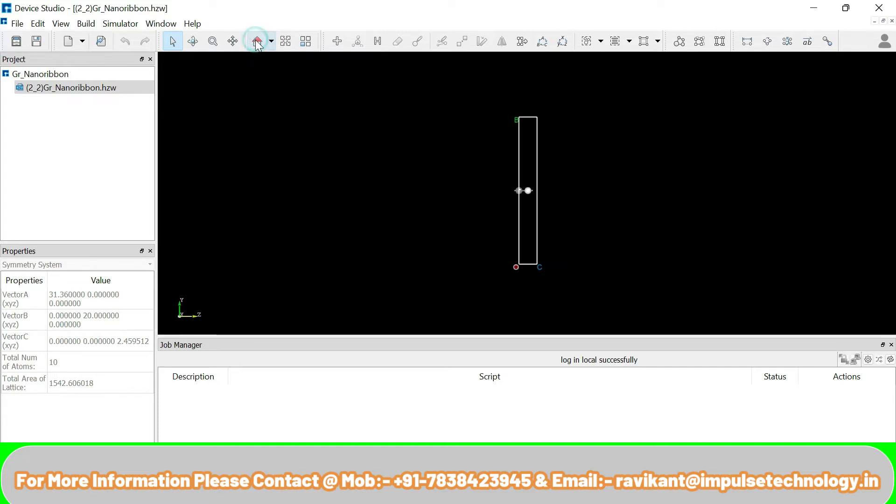
# - Redefine the nanoribbon crystal with the c component of vector w set to 15, preview it and build it
pyautogui.click(87, 24)
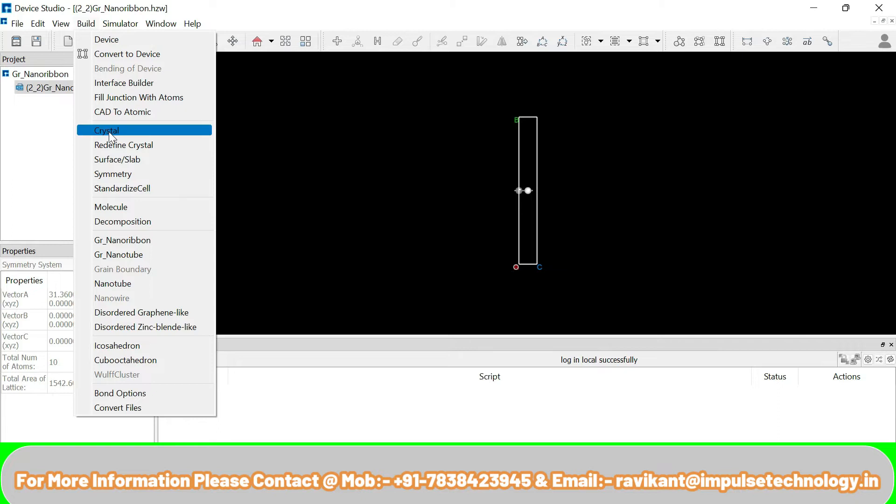
pyautogui.click(113, 145)
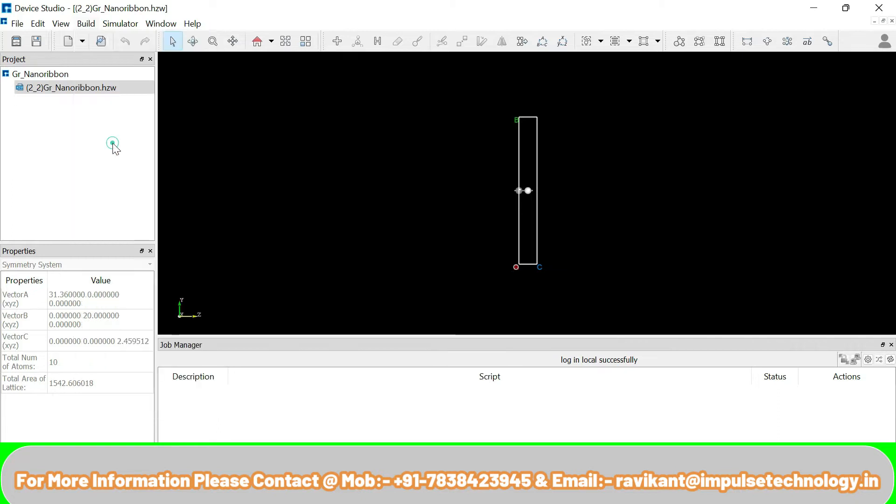
pyautogui.click(366, 177)
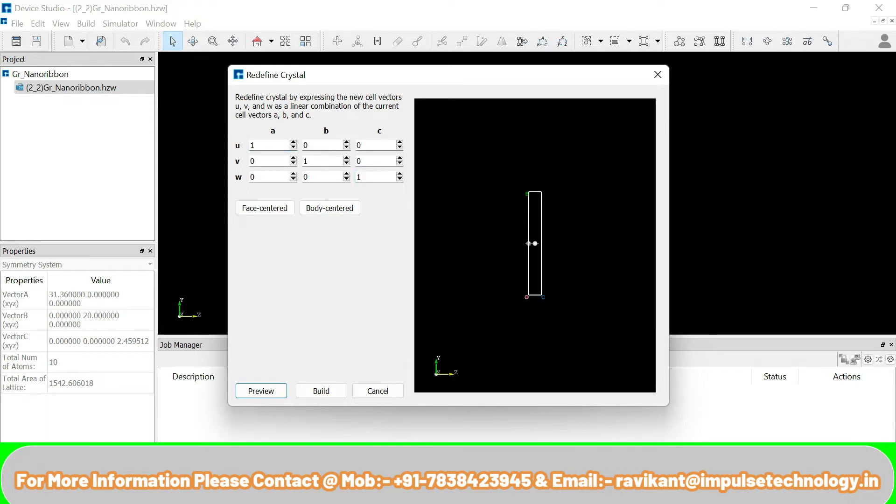
pyautogui.write('5')
pyautogui.click(270, 392)
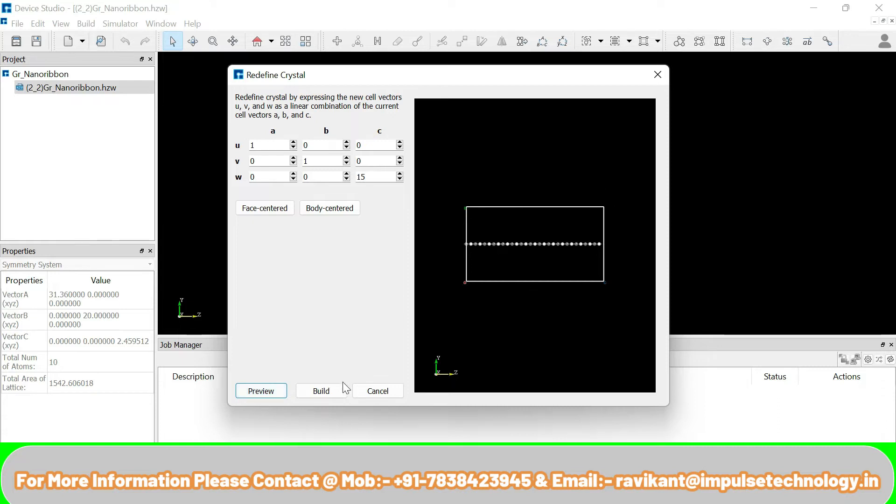
pyautogui.click(322, 391)
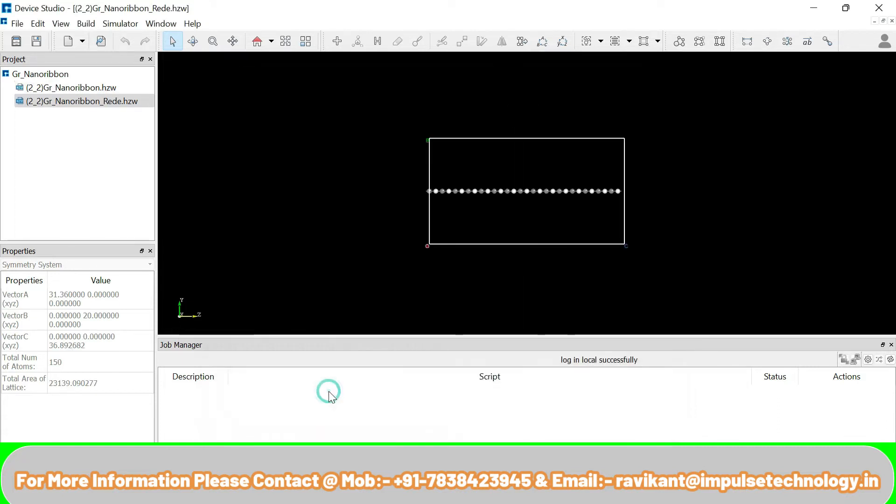
# - Convert the redefined nanoribbon to a device with left and right electrodes, preview it and build it
pyautogui.moveTo(510, 108); pyautogui.dragTo(492, 268)
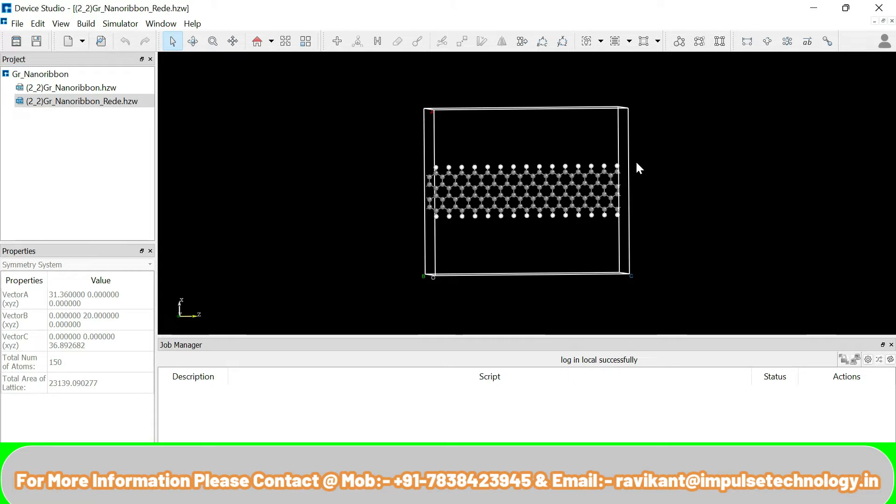
pyautogui.click(719, 41)
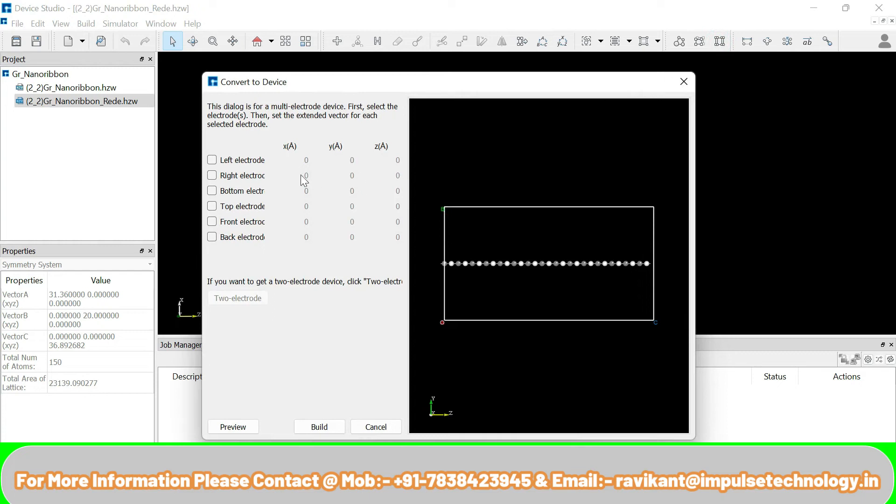
pyautogui.click(239, 161)
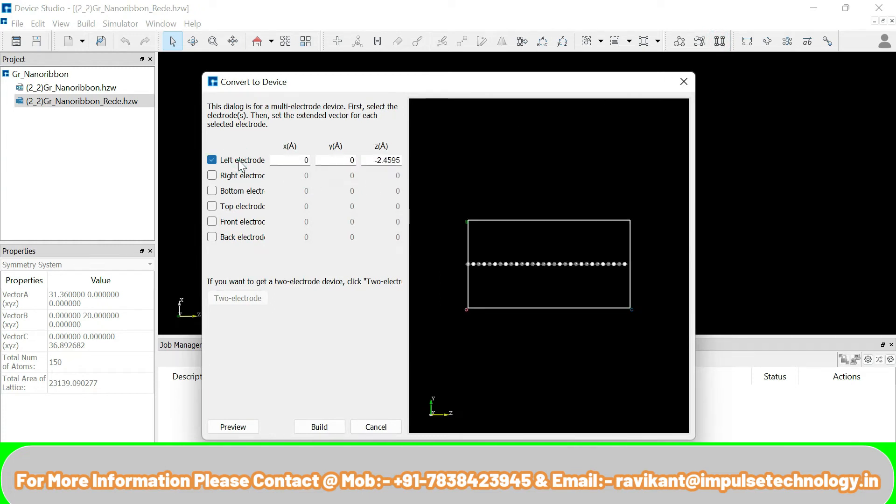
pyautogui.click(232, 177)
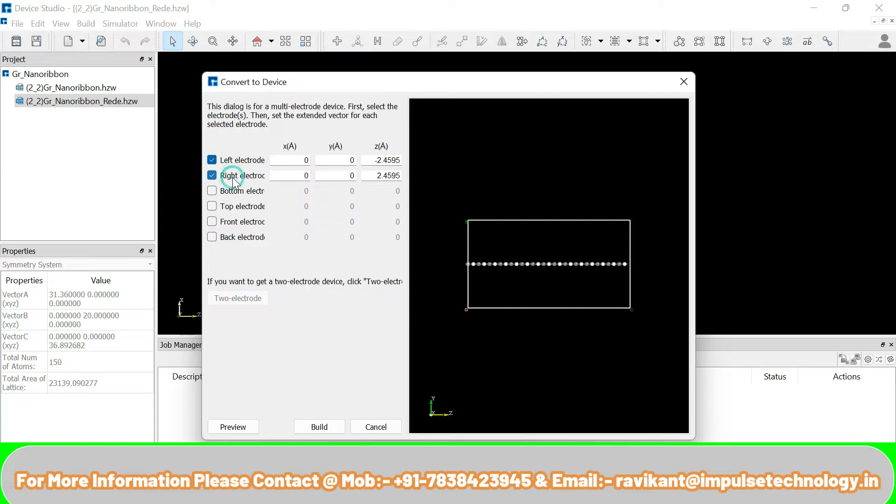
pyautogui.click(233, 427)
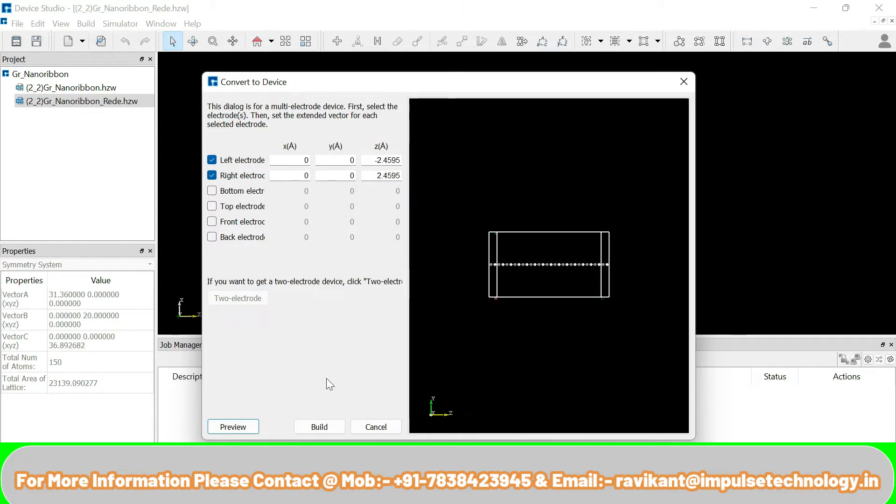
pyautogui.click(321, 425)
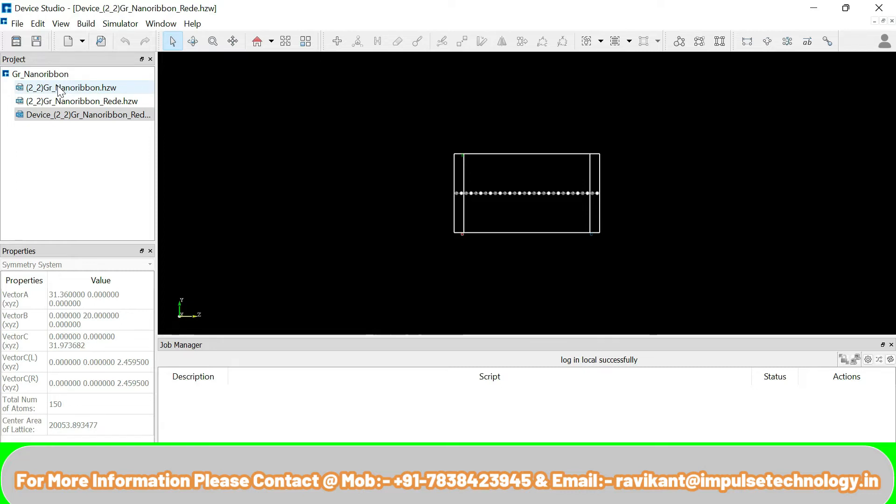
pyautogui.click(64, 102)
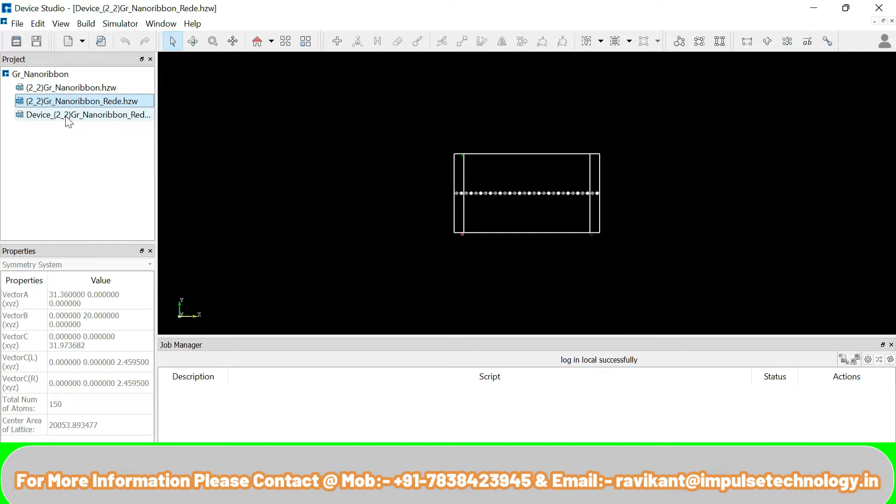
pyautogui.click(65, 116)
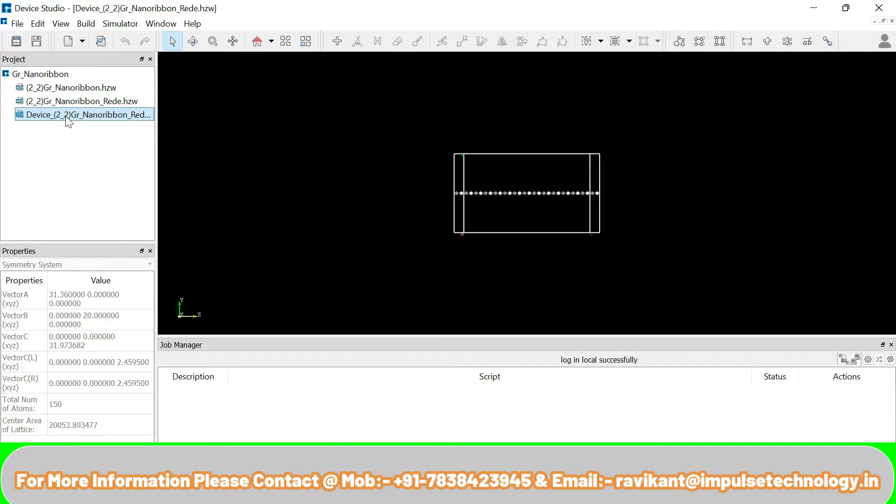
pyautogui.click(124, 24)
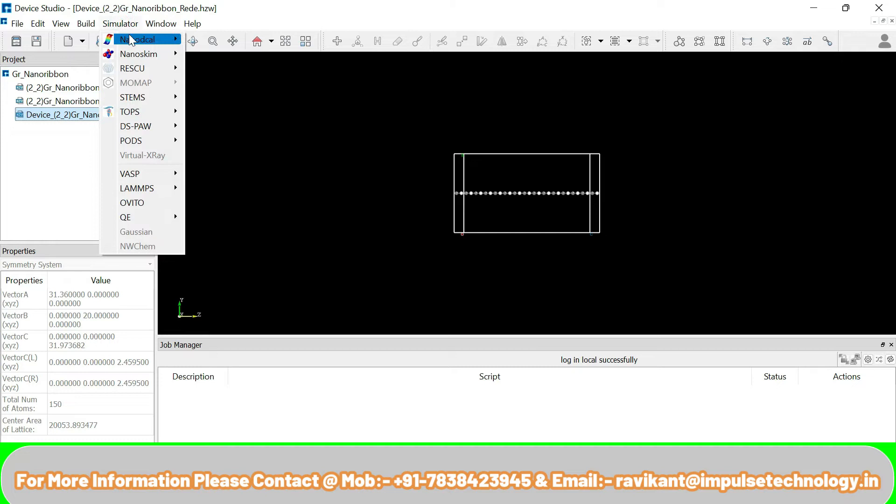
pyautogui.moveTo(136, 41)
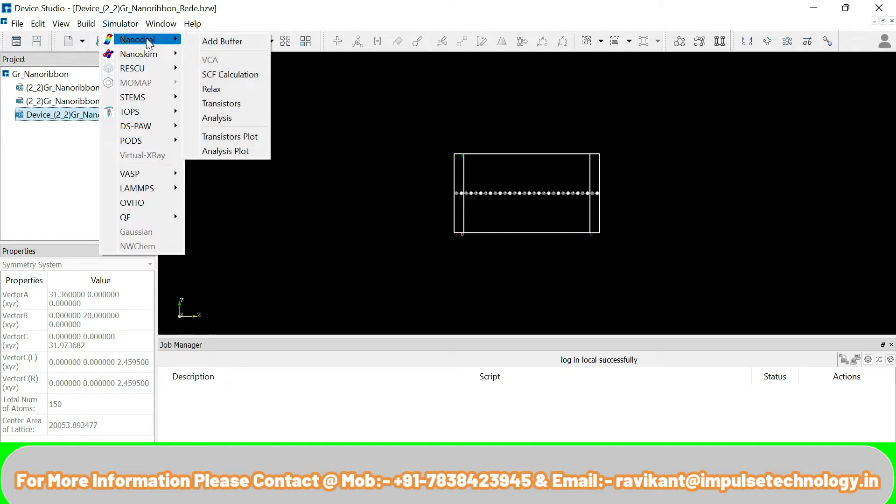
pyautogui.click(229, 75)
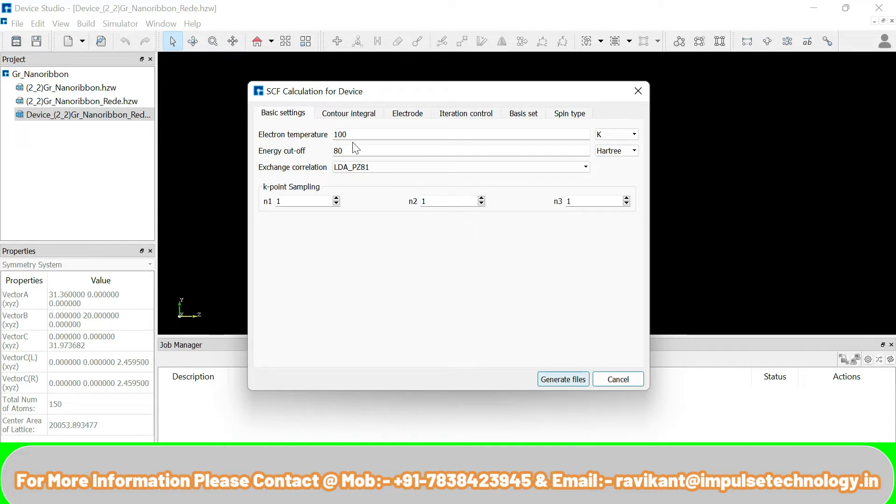
pyautogui.press('Escape')
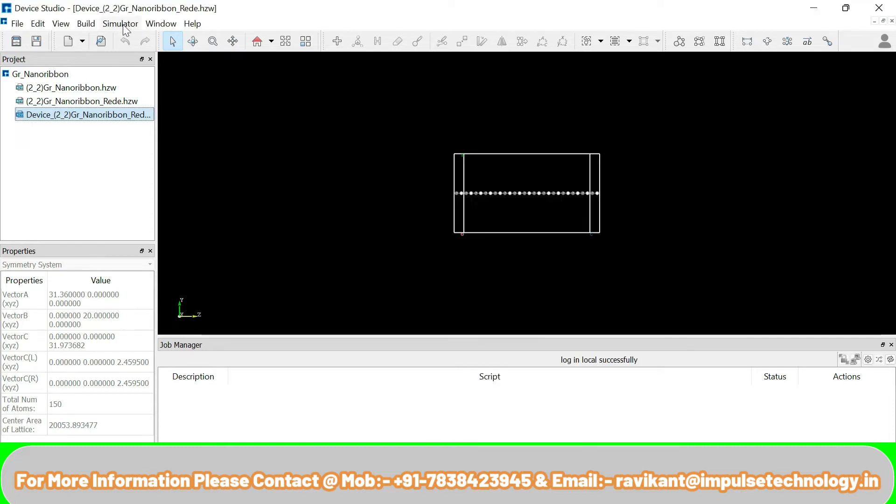
# - Open the Nanodcal SCF calculation setup for the device and check the exchange correlation setting
pyautogui.click(122, 24)
pyautogui.moveTo(140, 39)
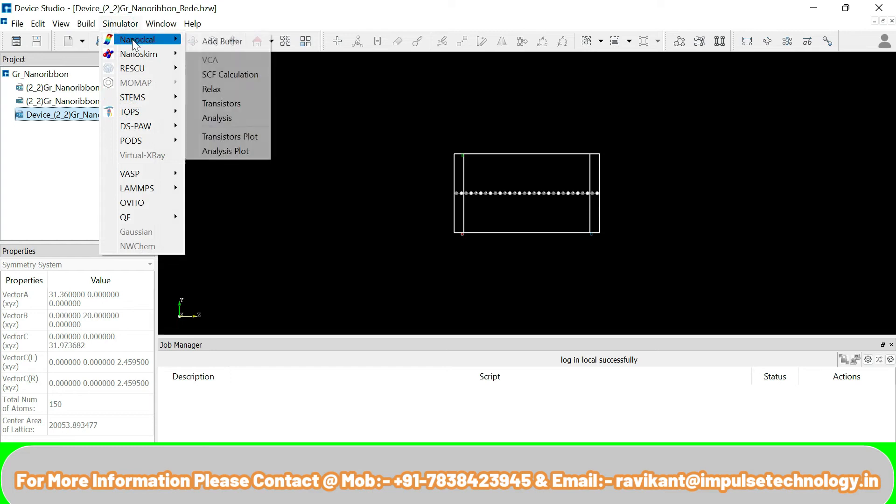
pyautogui.click(238, 74)
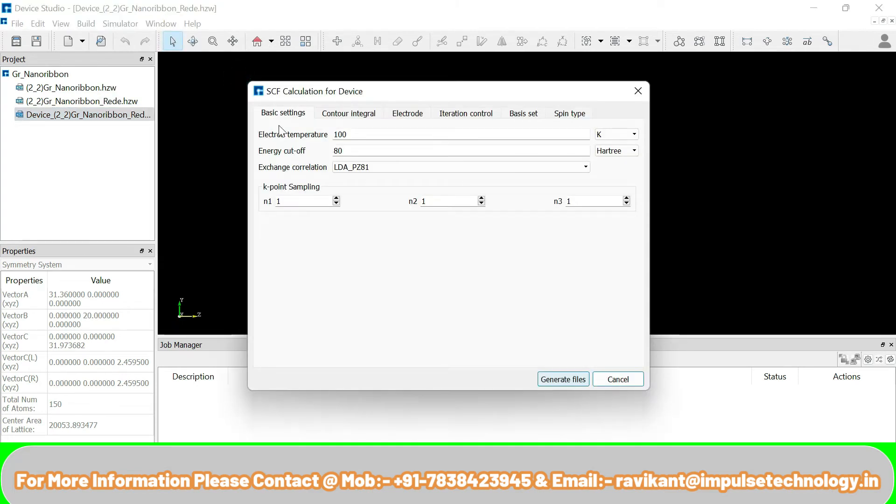
pyautogui.click(369, 167)
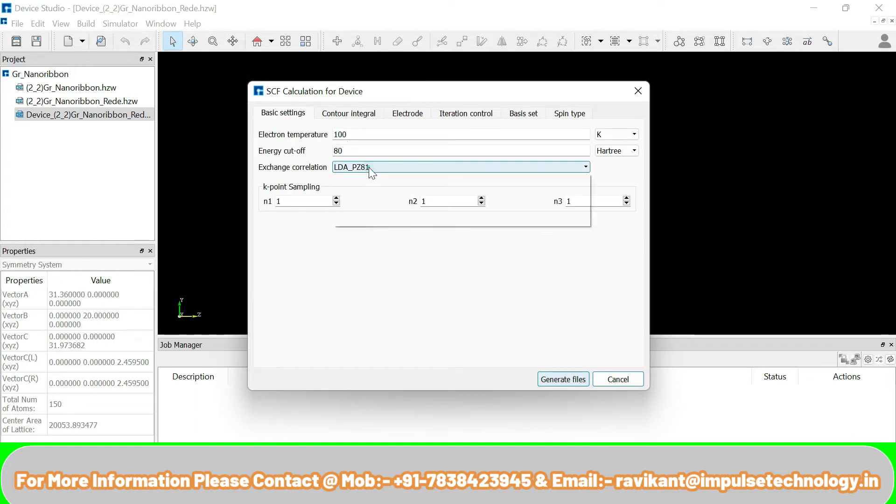
pyautogui.click(311, 169)
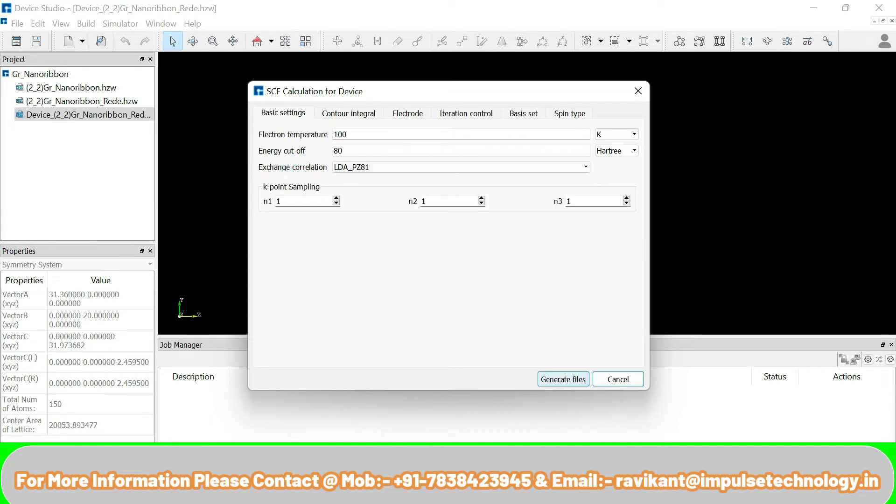
# - Review the SCF calculation's contour integral, electrode, iteration control and basis set settings, including the basis options for carbon
pyautogui.click(356, 113)
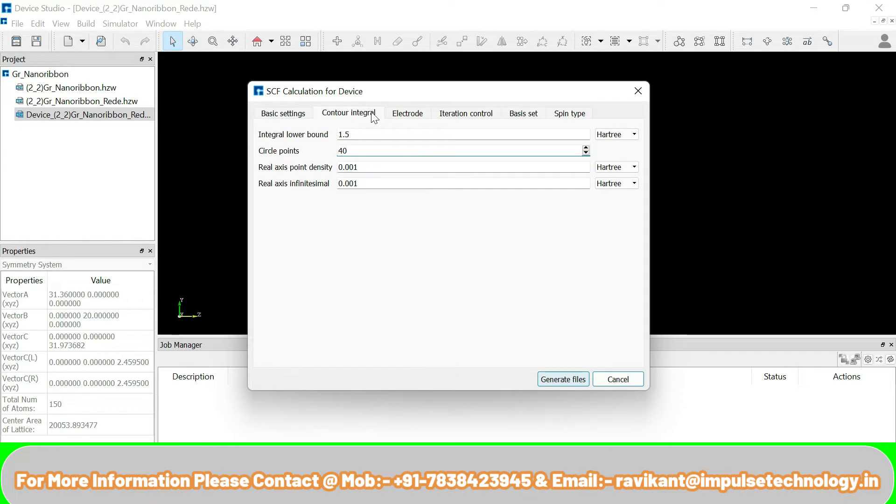
pyautogui.click(408, 117)
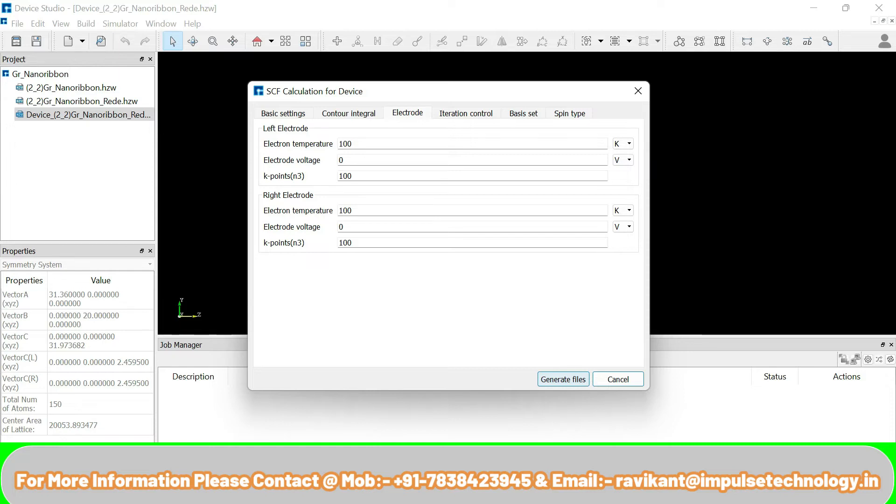
pyautogui.click(465, 120)
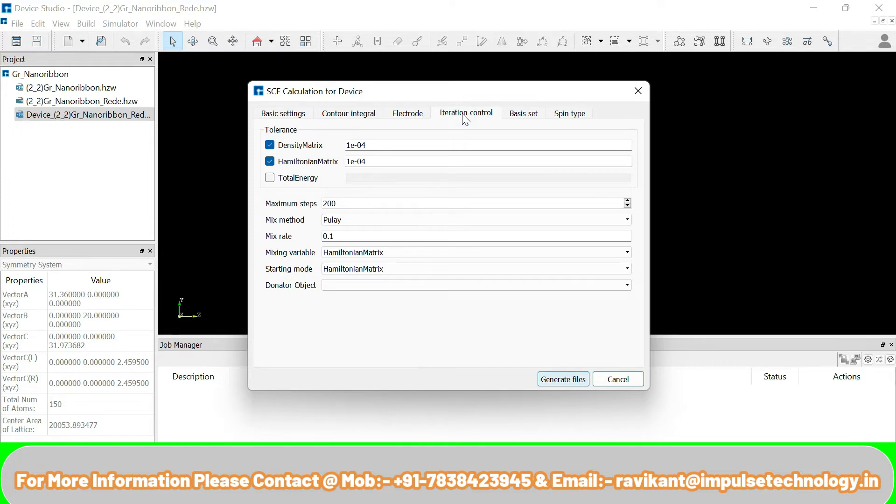
pyautogui.click(519, 114)
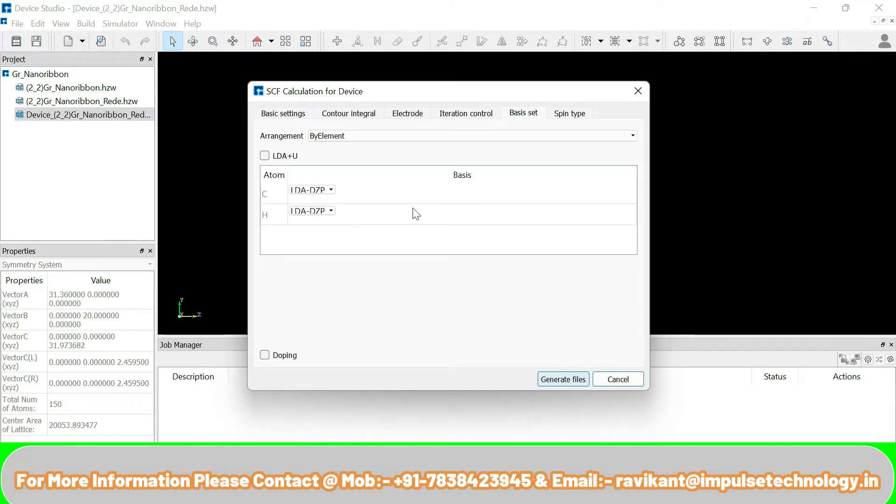
pyautogui.click(321, 191)
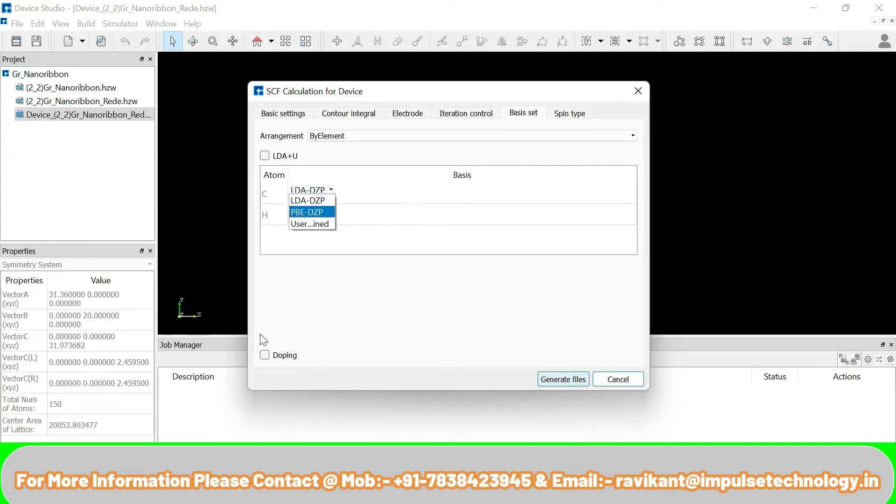
pyautogui.click(390, 322)
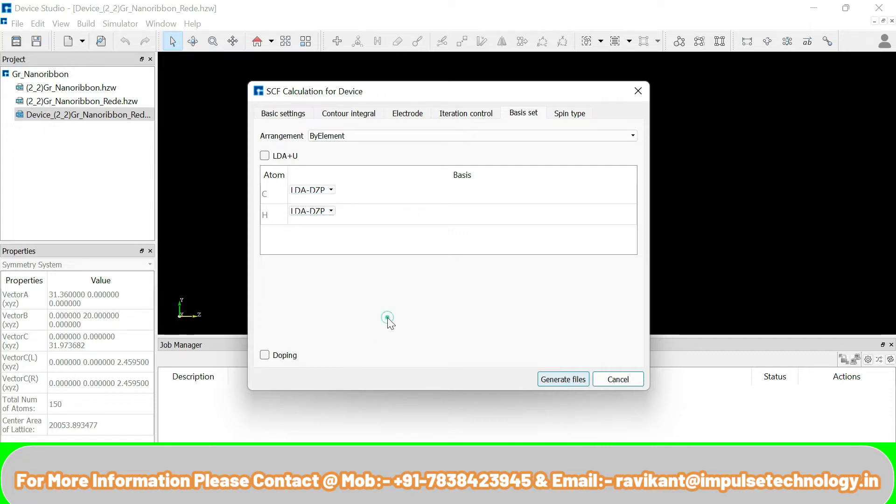
# - Set the spin type to CollinearSpin and generate the SCF input files for the device
pyautogui.click(569, 117)
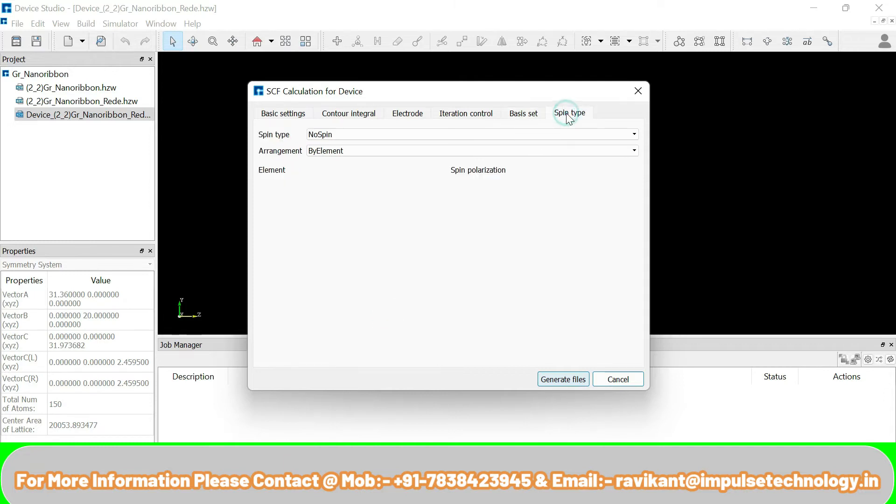
pyautogui.click(479, 139)
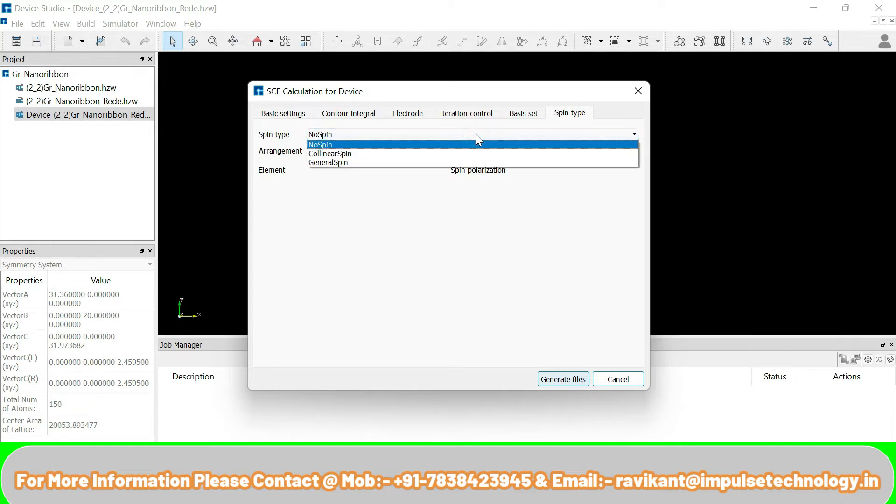
pyautogui.click(363, 156)
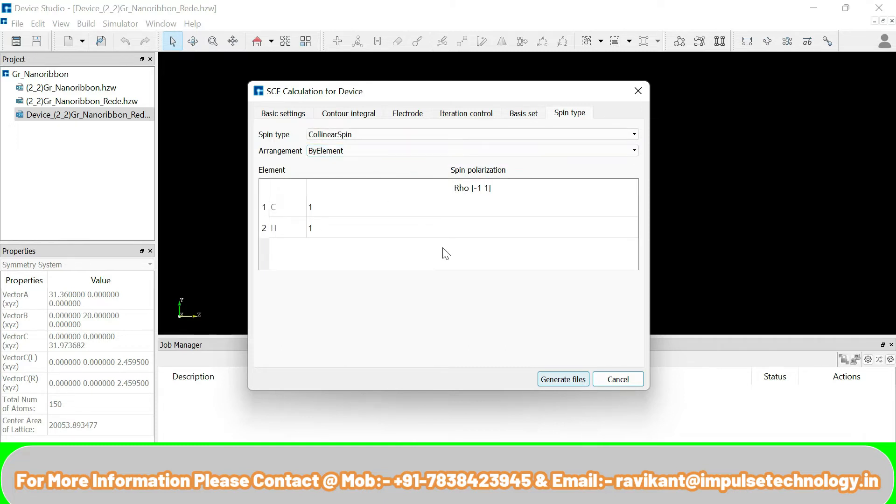
pyautogui.click(564, 380)
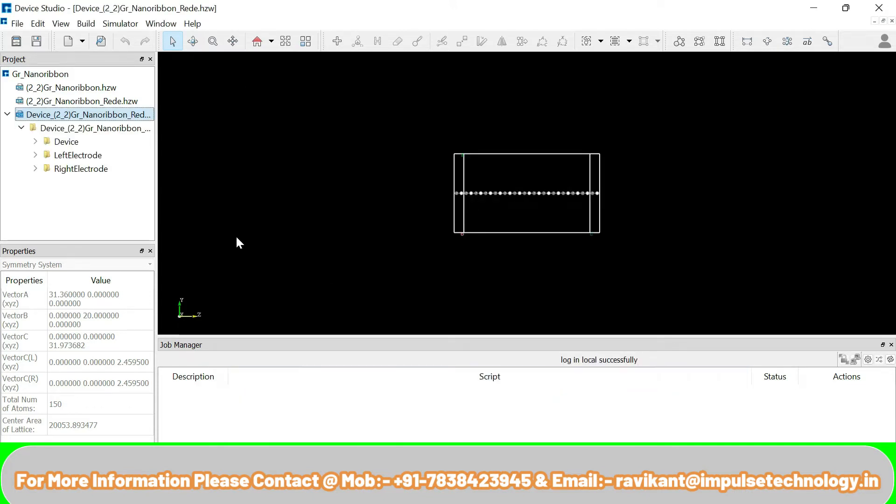
# - Look through the generated Device, LeftElectrode and RightElectrode folders, and inspect the device structure enlarged and tilted in 3D
pyautogui.click(57, 144)
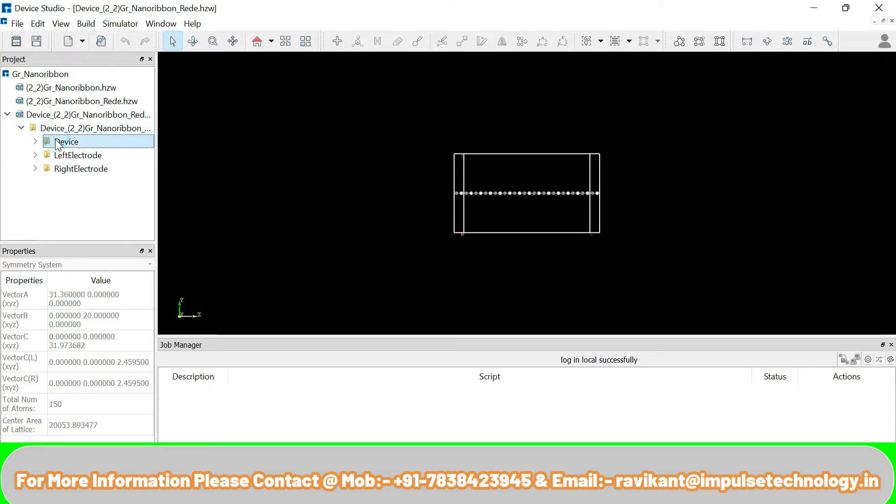
pyautogui.click(71, 158)
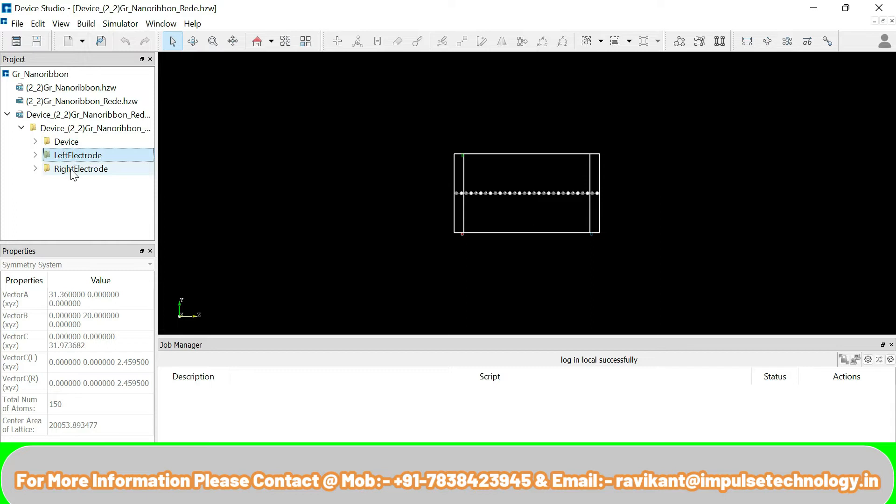
pyautogui.click(73, 170)
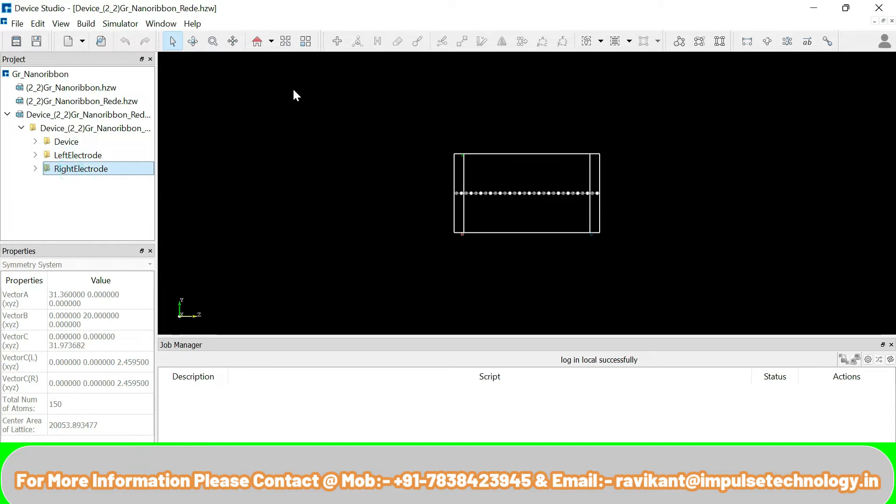
pyautogui.click(214, 41)
pyautogui.moveTo(518, 144); pyautogui.dragTo(534, 302)
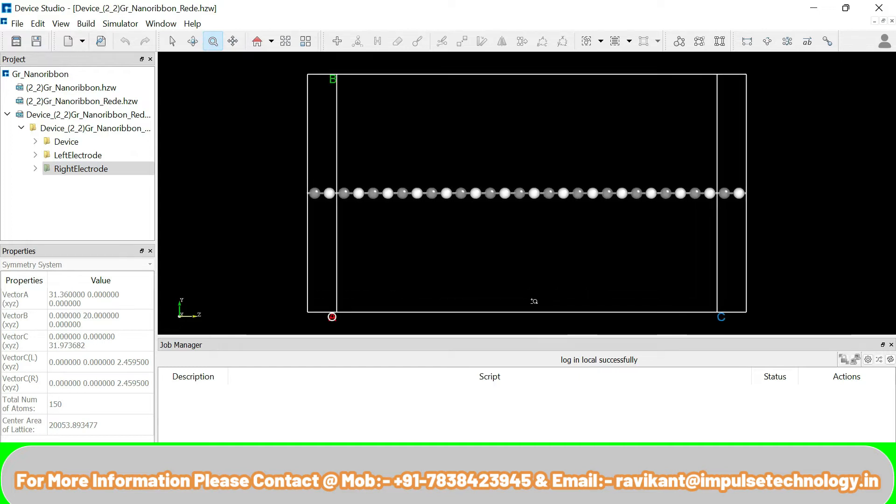
pyautogui.click(173, 42)
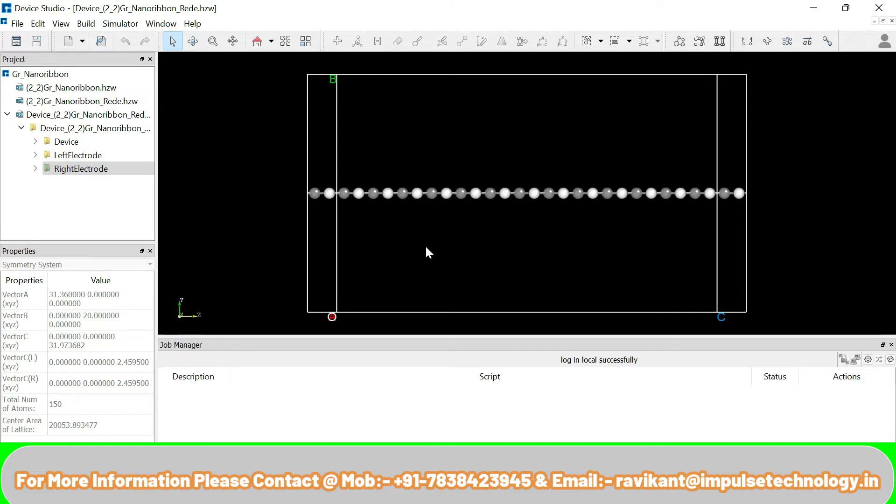
pyautogui.moveTo(469, 125); pyautogui.dragTo(477, 156)
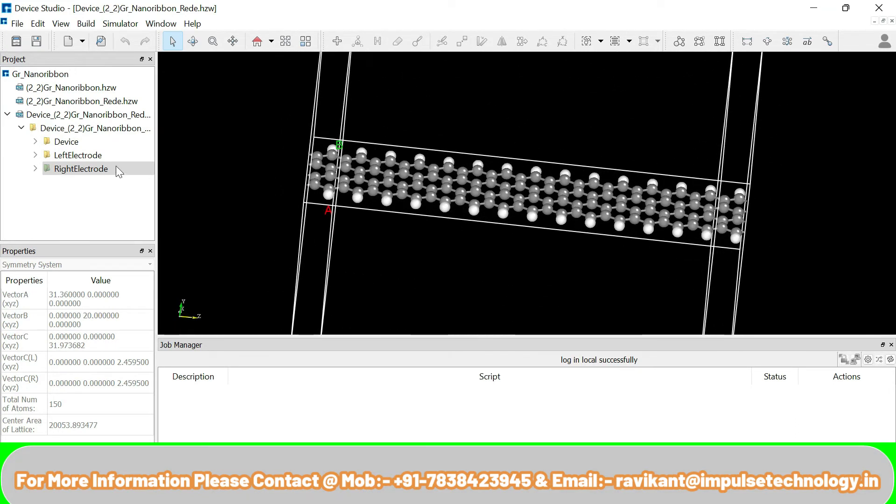
# - Open the Nanodcal analysis setup and choose LeftElectrode as the electrode type
pyautogui.click(120, 26)
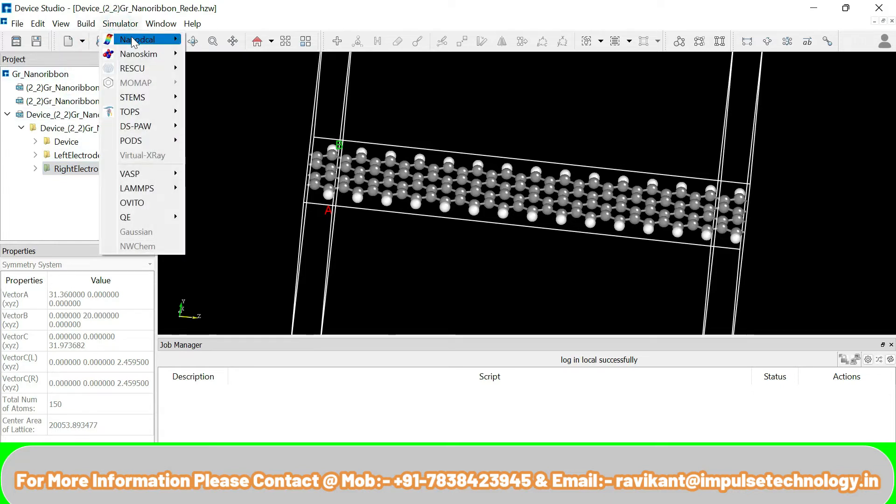
pyautogui.moveTo(164, 42)
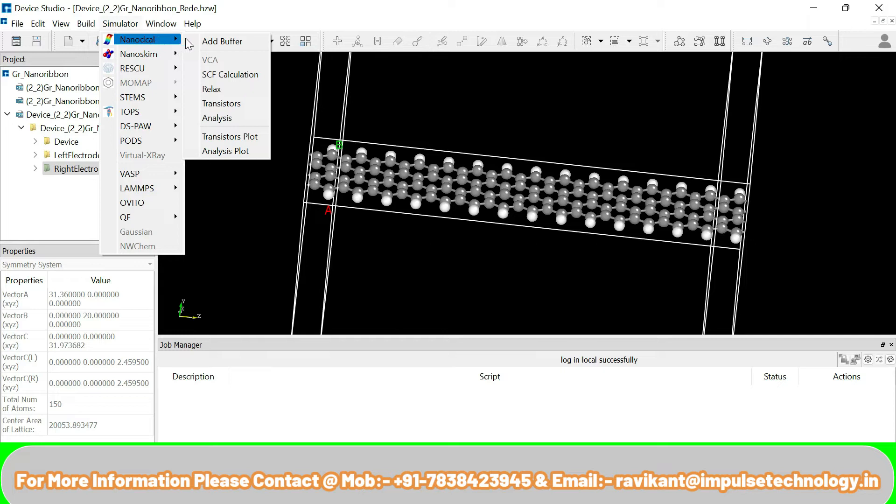
pyautogui.click(229, 120)
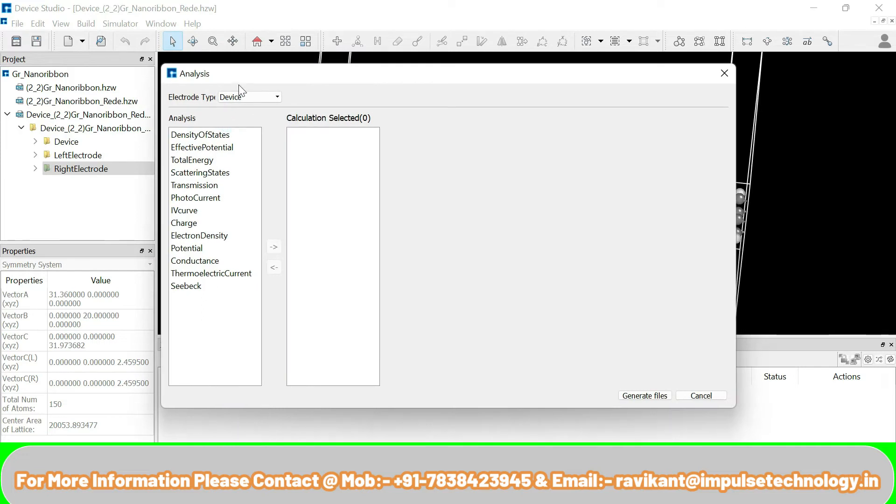
pyautogui.click(242, 97)
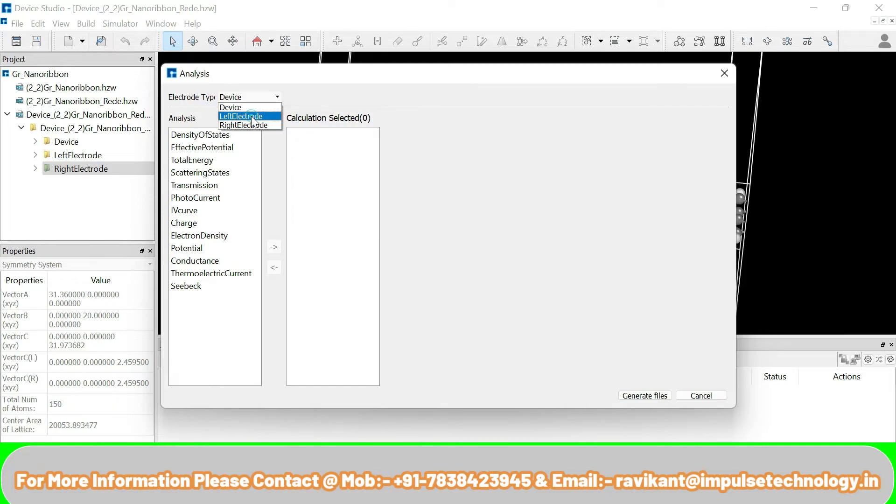
pyautogui.click(251, 117)
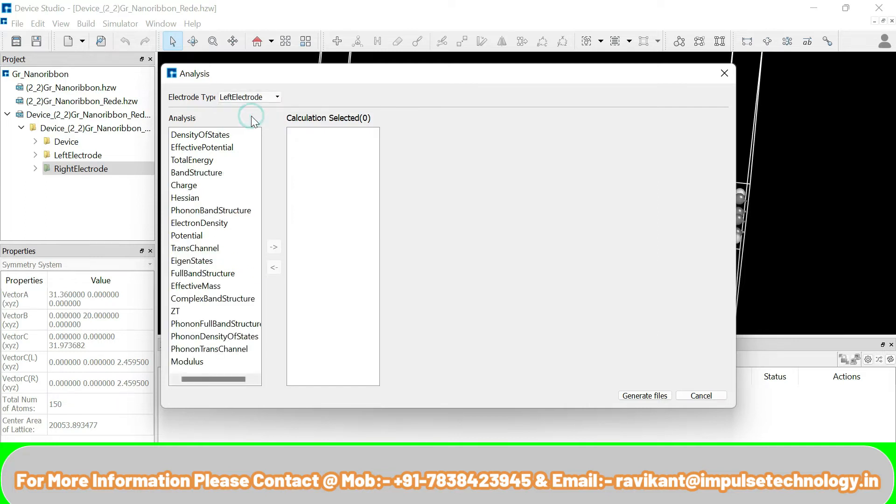
# - Add BandStructure, ElectronDensity, EffectivePotential, EigenStates, ComplexBandStructure, Charge and Potential to the left electrode's selected calculations
pyautogui.doubleClick(194, 176)
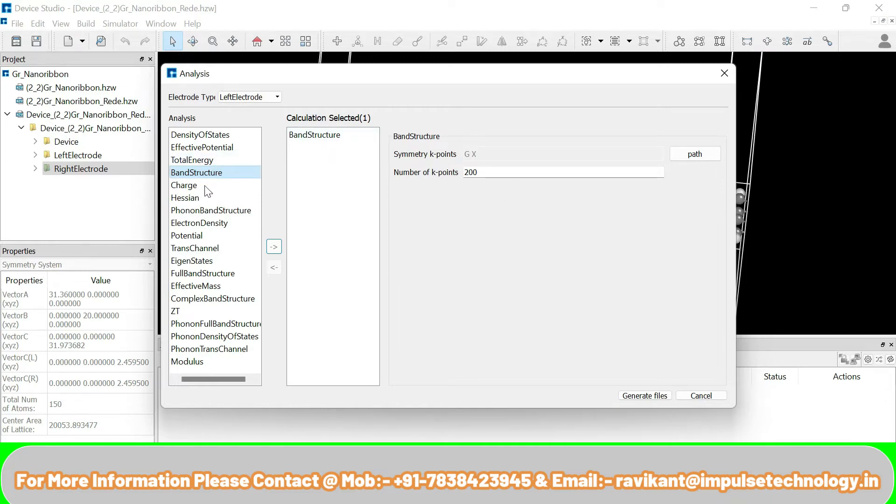
pyautogui.doubleClick(201, 222)
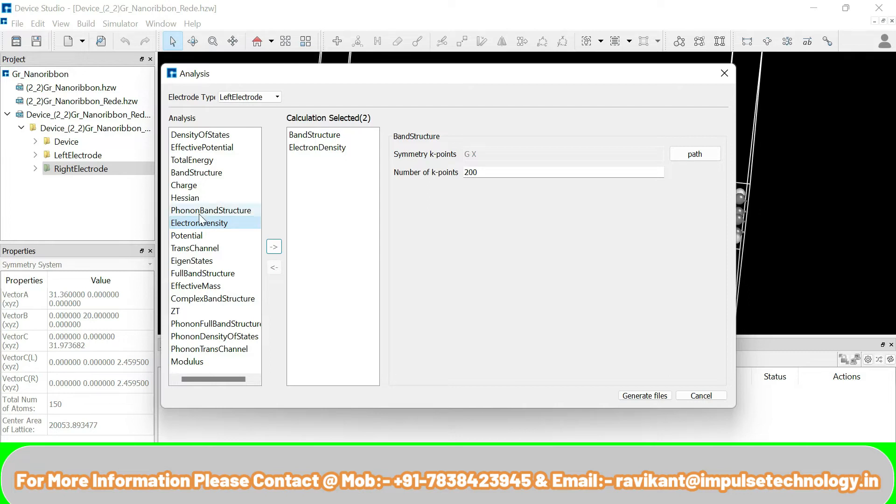
pyautogui.doubleClick(203, 149)
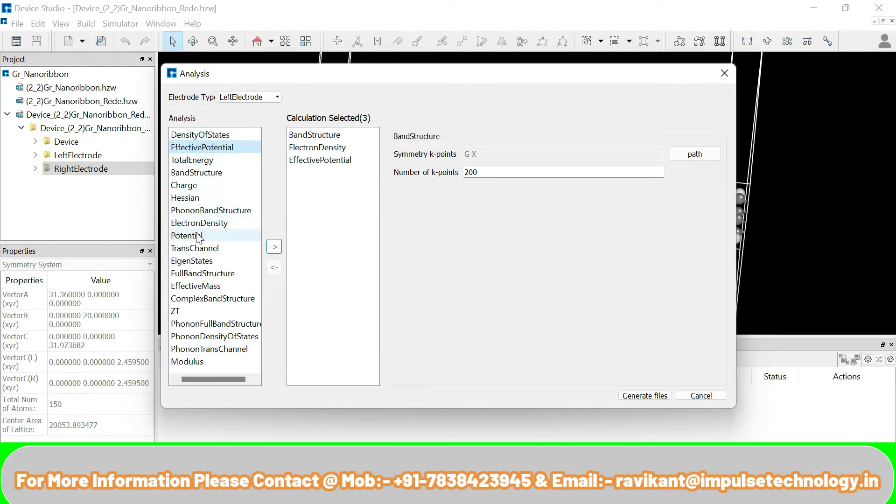
pyautogui.doubleClick(199, 262)
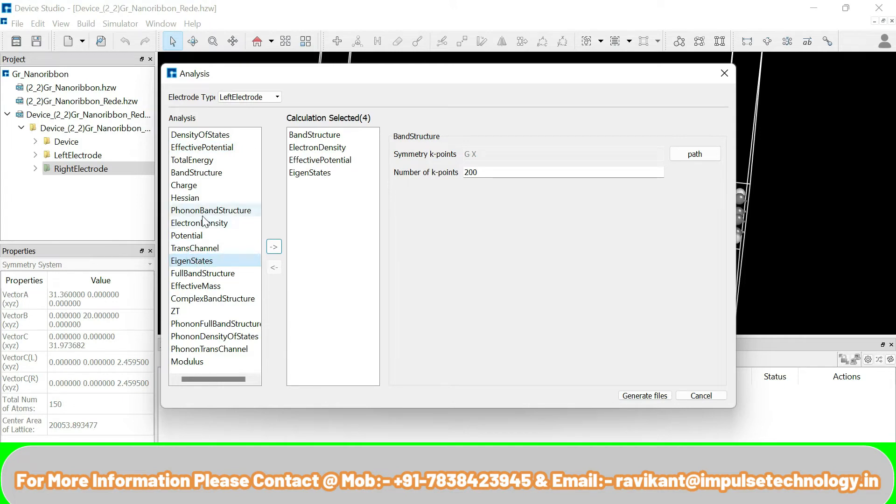
pyautogui.doubleClick(211, 299)
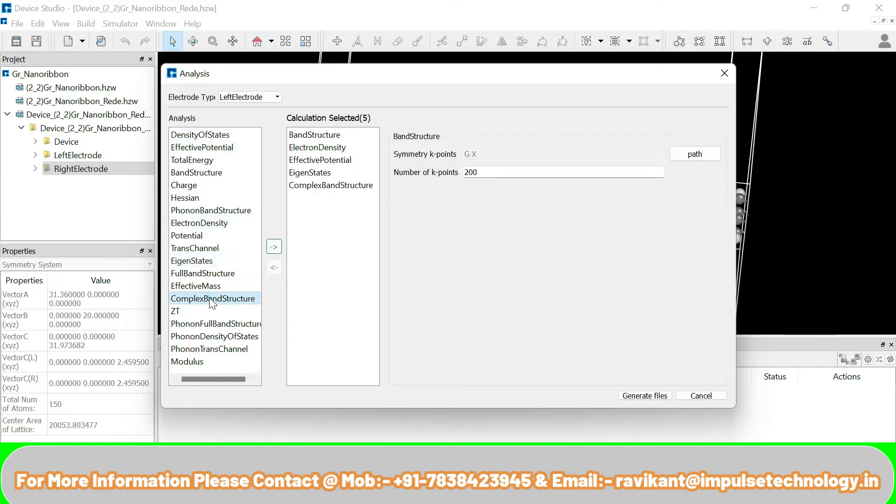
pyautogui.doubleClick(186, 187)
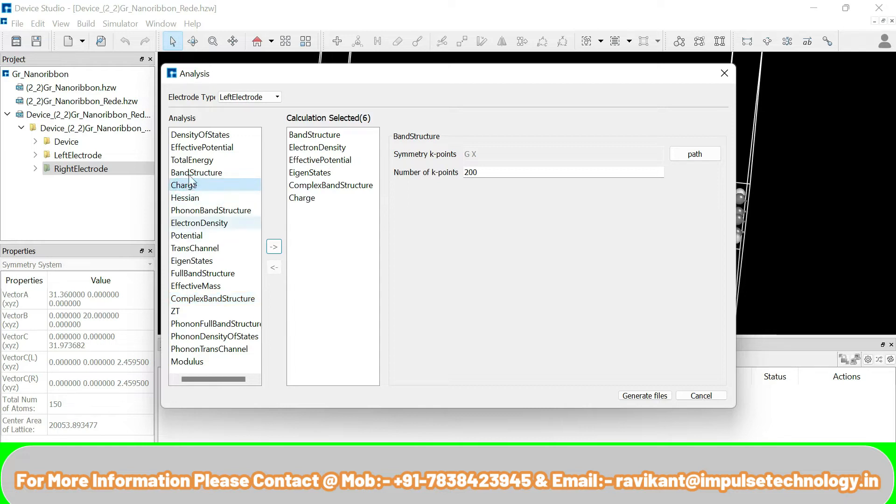
pyautogui.doubleClick(191, 235)
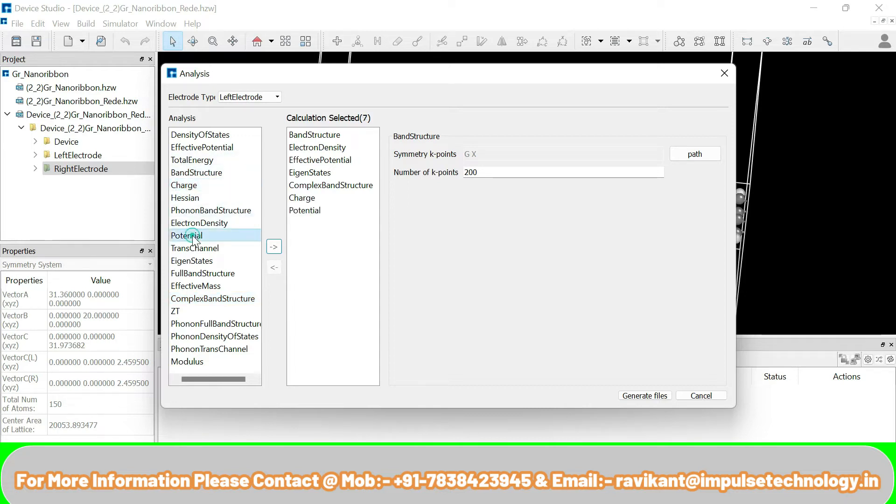
# - Set the Potential calculation's whatPotential option to Hartree and generate the left electrode's analysis input files
pyautogui.click(312, 211)
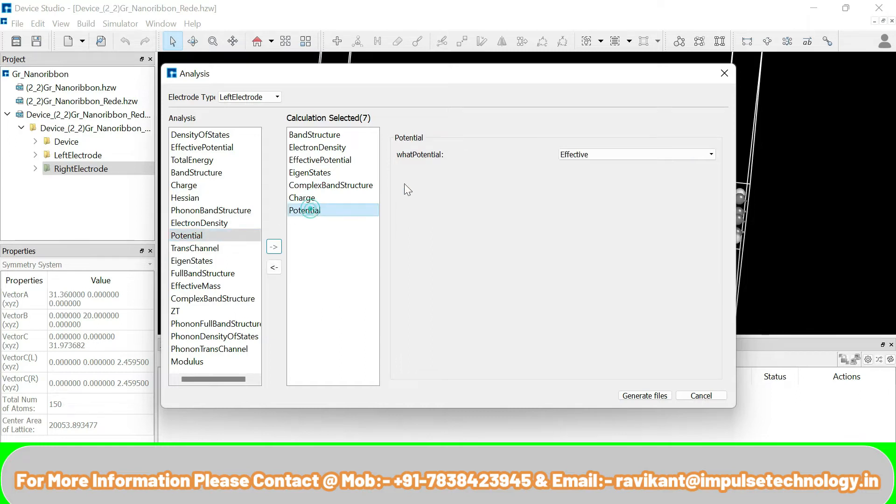
pyautogui.click(580, 154)
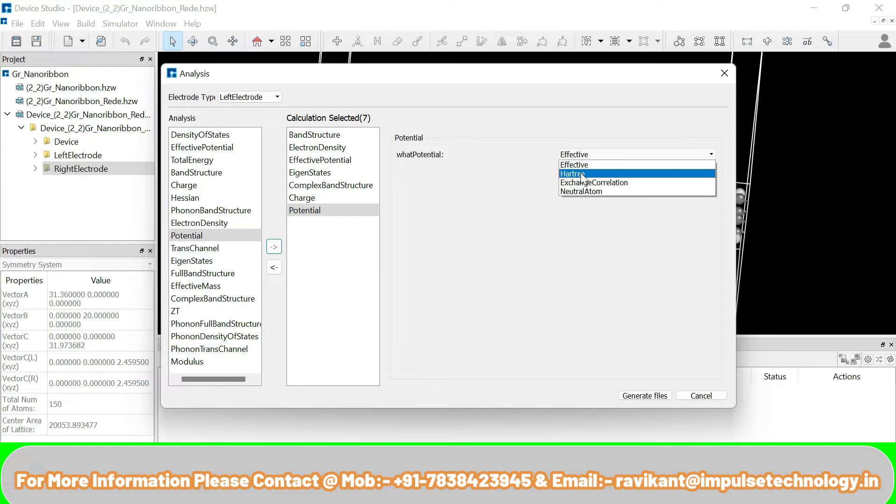
pyautogui.click(582, 175)
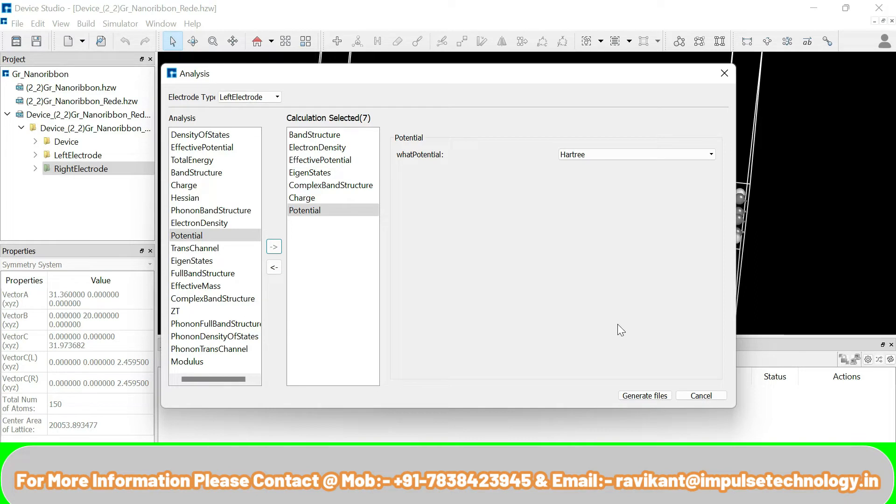
pyautogui.click(652, 396)
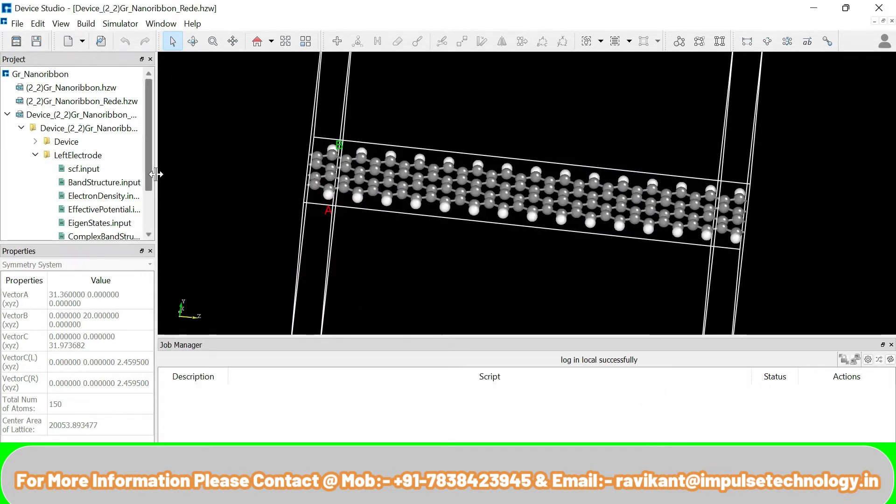
# - Widen and heighten the project tree to show all left electrode input files, and select its scf.input
pyautogui.moveTo(156, 174); pyautogui.dragTo(192, 175)
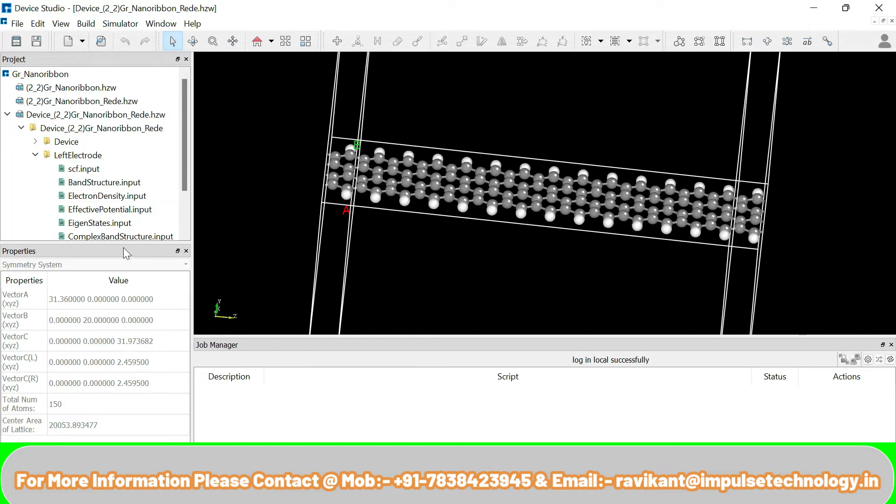
pyautogui.moveTo(124, 247); pyautogui.dragTo(124, 297)
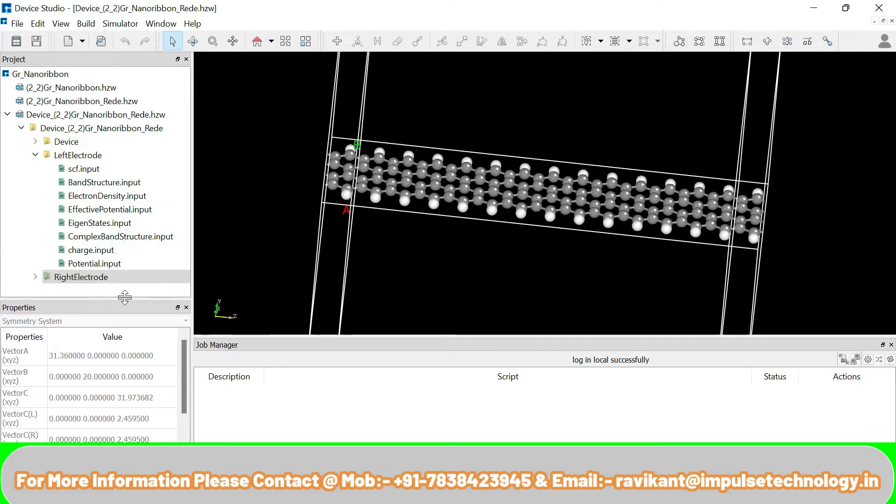
pyautogui.click(91, 171)
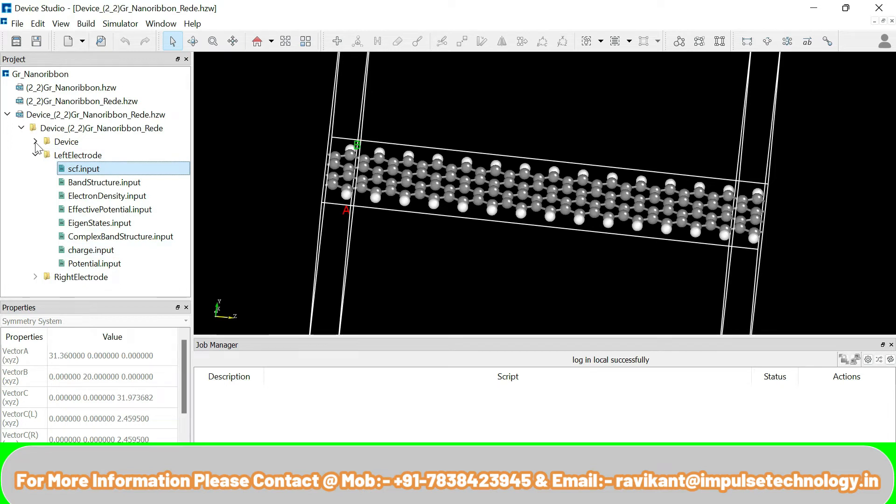
# - Open the Nanodcal analysis setup for the Device and add DensityOfStates, Transmission, ElectronDensity and EffectivePotential to the selected calculations
pyautogui.click(116, 25)
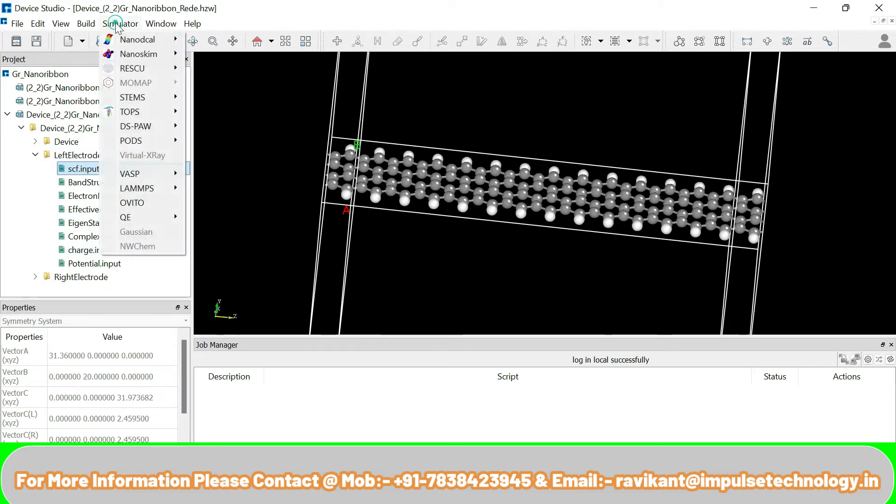
pyautogui.moveTo(176, 43)
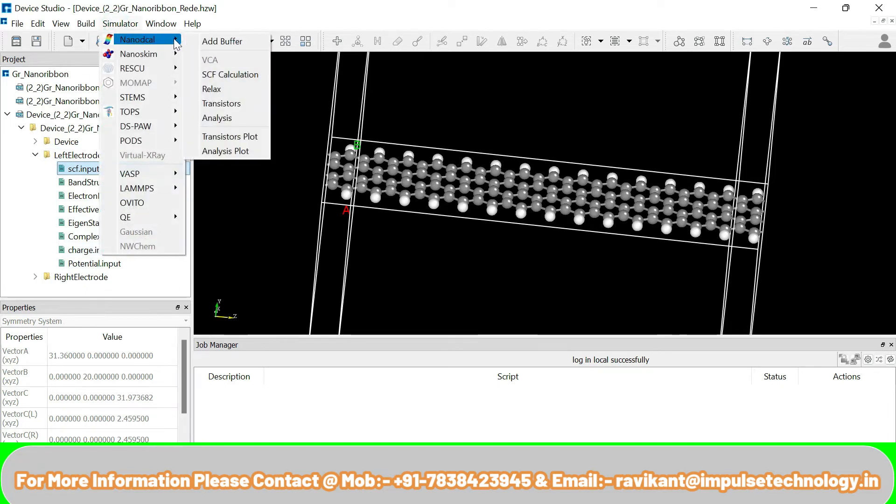
pyautogui.click(237, 116)
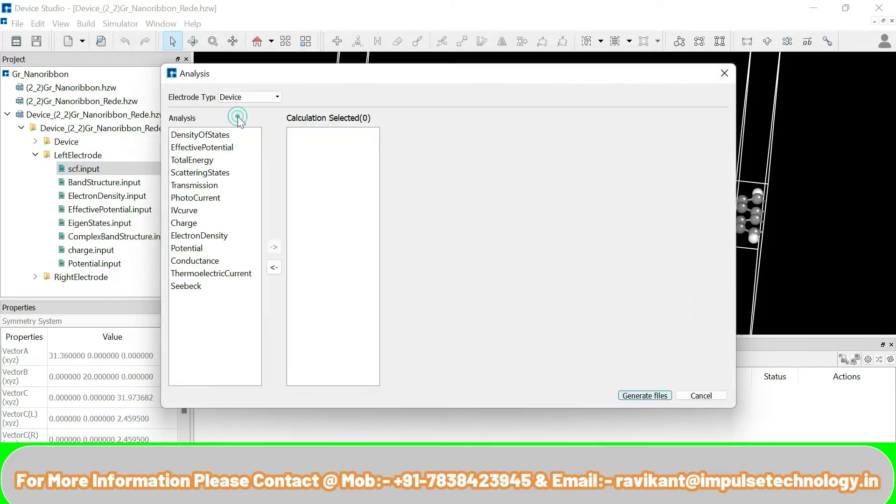
pyautogui.doubleClick(210, 135)
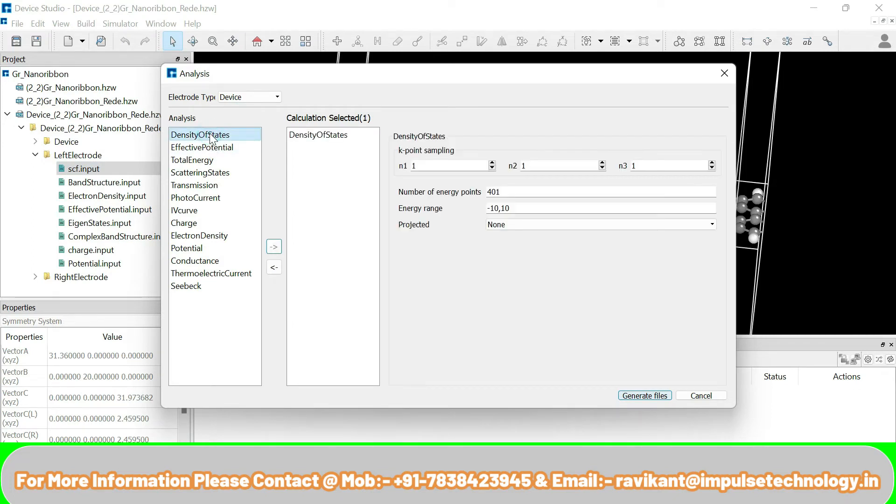
pyautogui.doubleClick(205, 186)
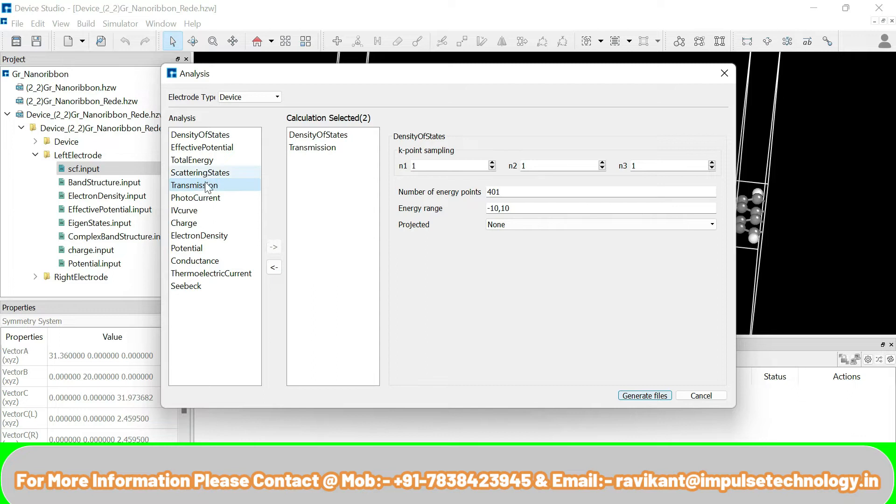
pyautogui.doubleClick(209, 237)
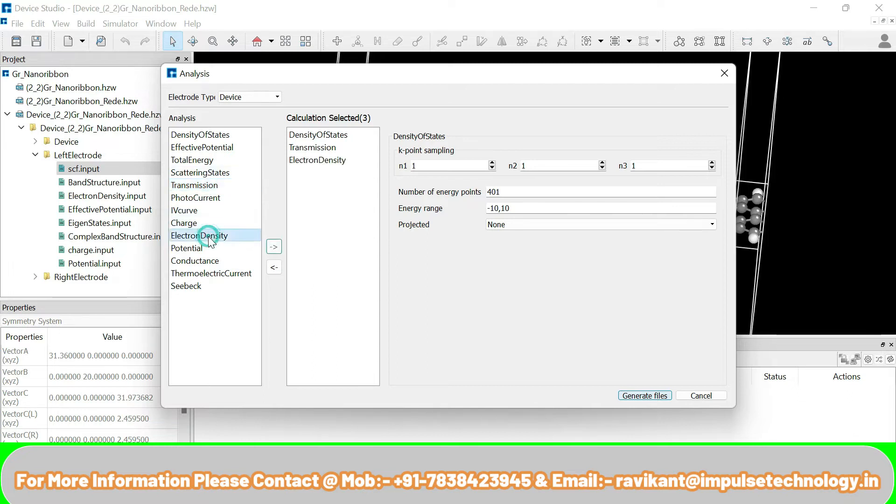
pyautogui.doubleClick(203, 151)
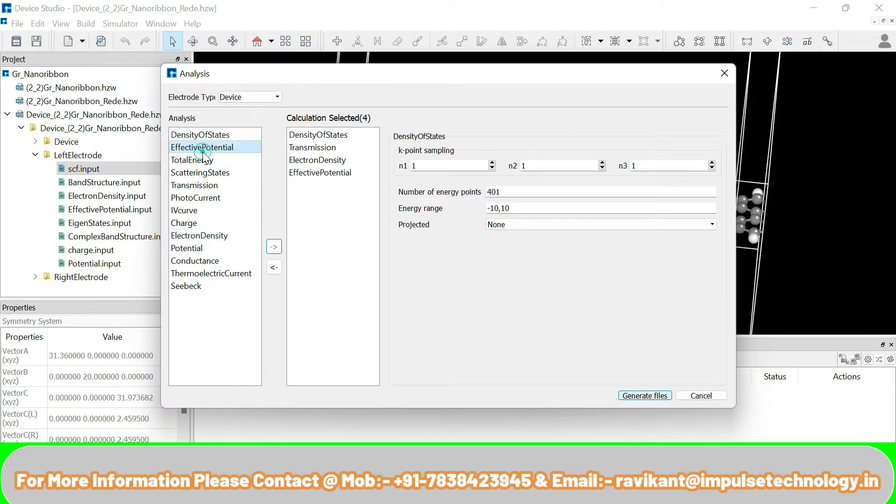
# - Add Seebeck, Conductance, IVcurve, ThermoelectricCurrent and Potential to the Device's selected calculations
pyautogui.doubleClick(200, 287)
pyautogui.click(196, 262)
pyautogui.doubleClick(195, 263)
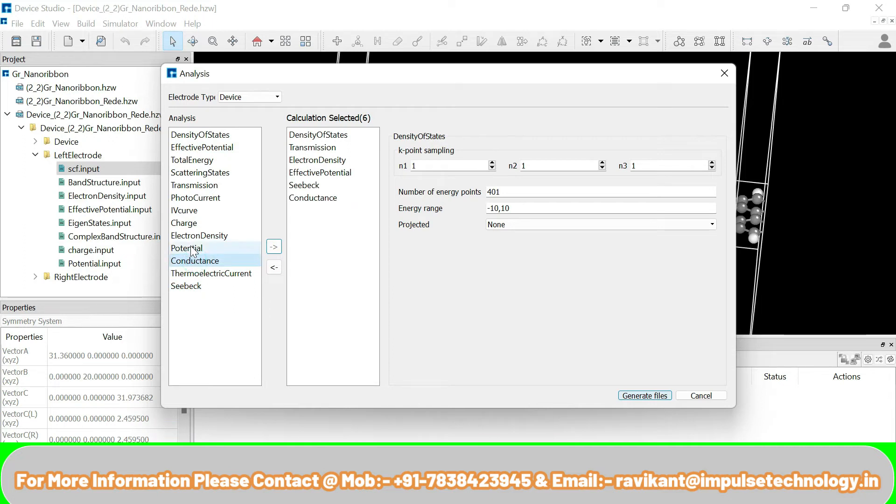
pyautogui.doubleClick(189, 211)
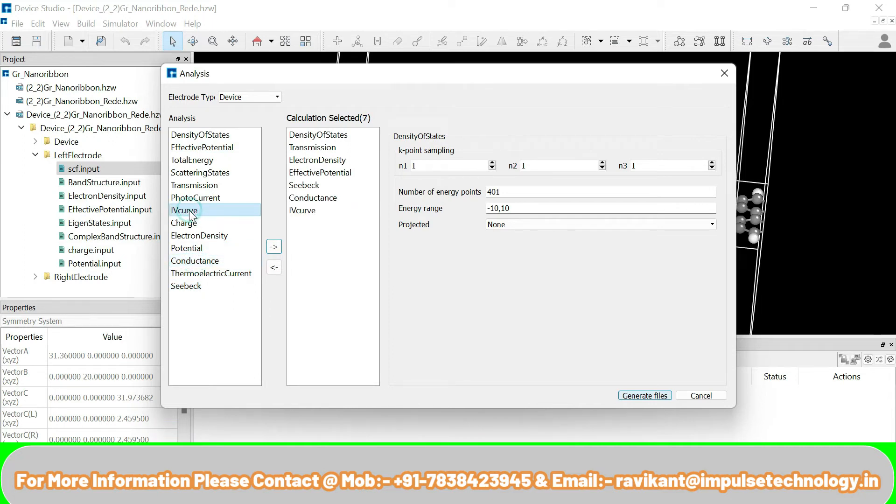
pyautogui.doubleClick(208, 274)
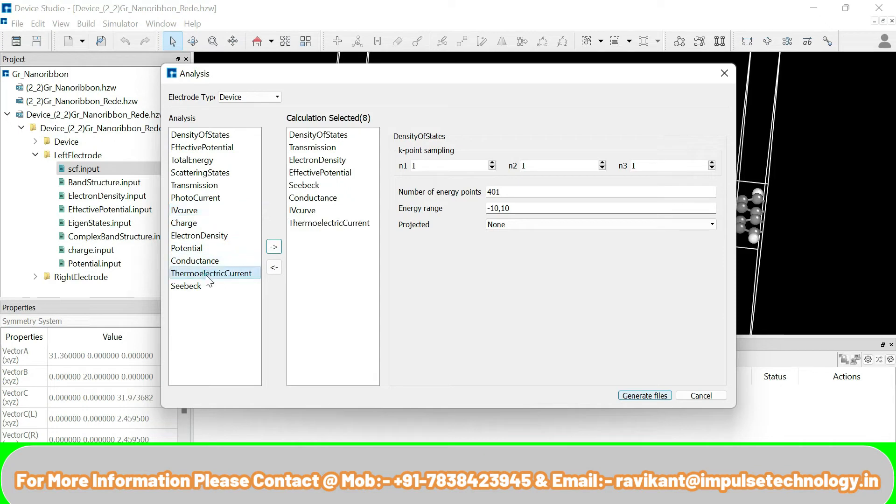
pyautogui.doubleClick(197, 249)
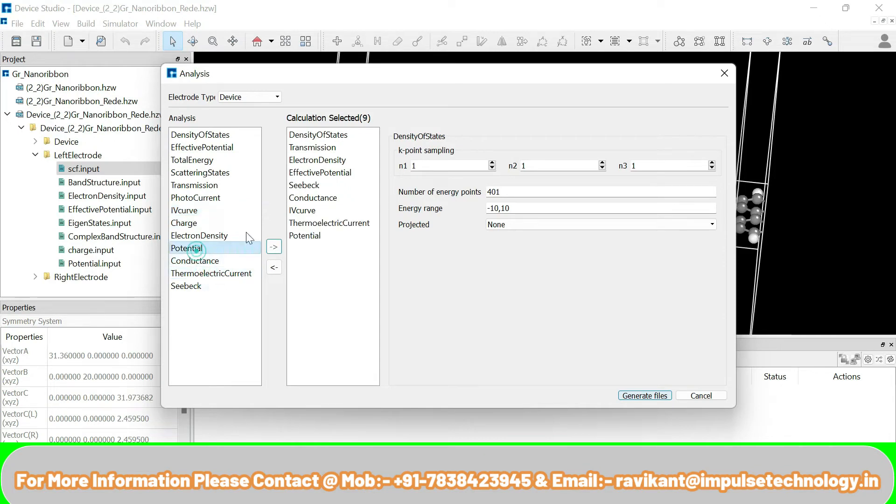
# - Set the Potential calculation's whatPotential option to ExchangeCorrelation and generate the Device's analysis input files
pyautogui.click(320, 236)
pyautogui.click(576, 154)
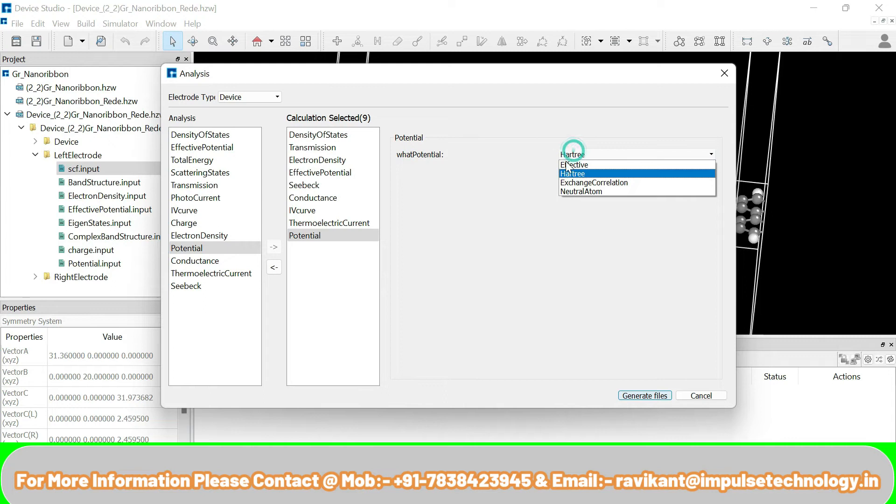
pyautogui.click(584, 180)
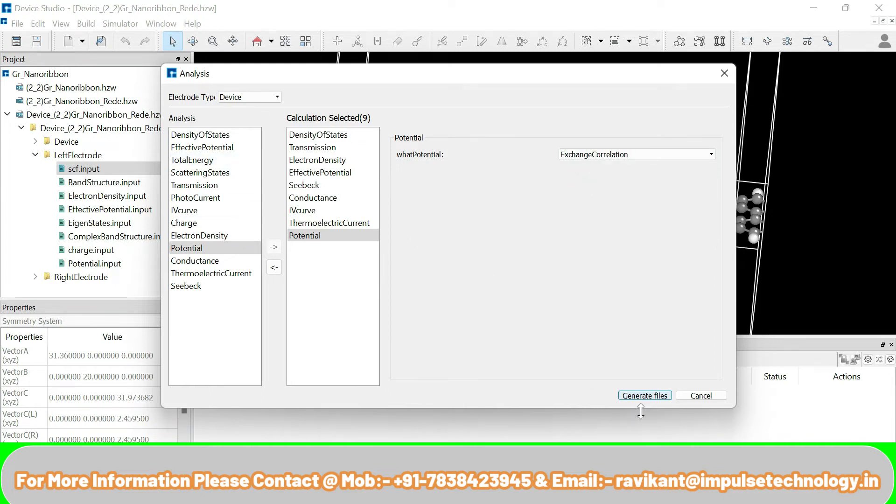
pyautogui.click(633, 398)
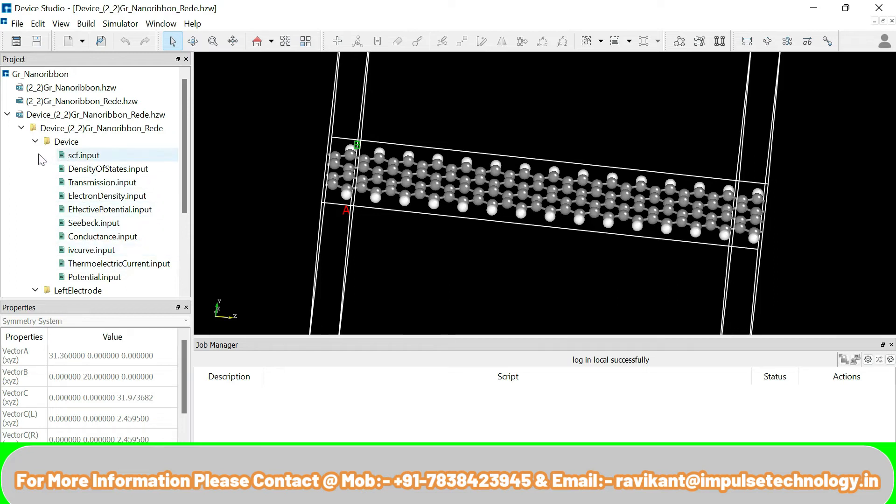
# - Collapse the Device folder in the project tree and leave the LeftElectrode folder expanded
pyautogui.click(35, 142)
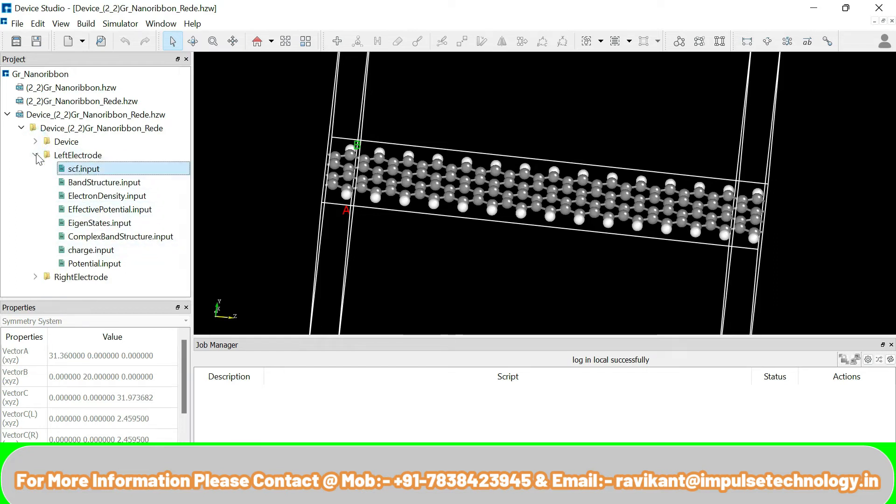
pyautogui.click(35, 155)
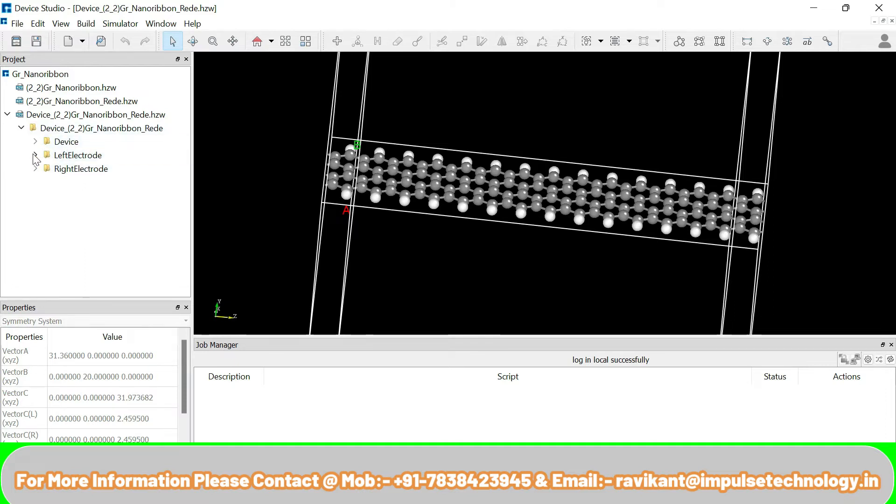
pyautogui.click(37, 155)
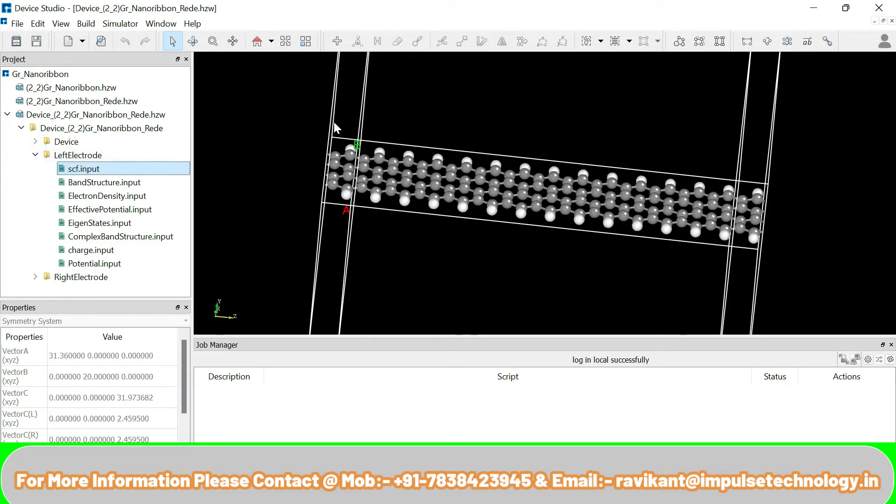
# - Raise the number of parallel cores for the left electrode's scf.input and run it on MyComputer
pyautogui.rightClick(85, 171)
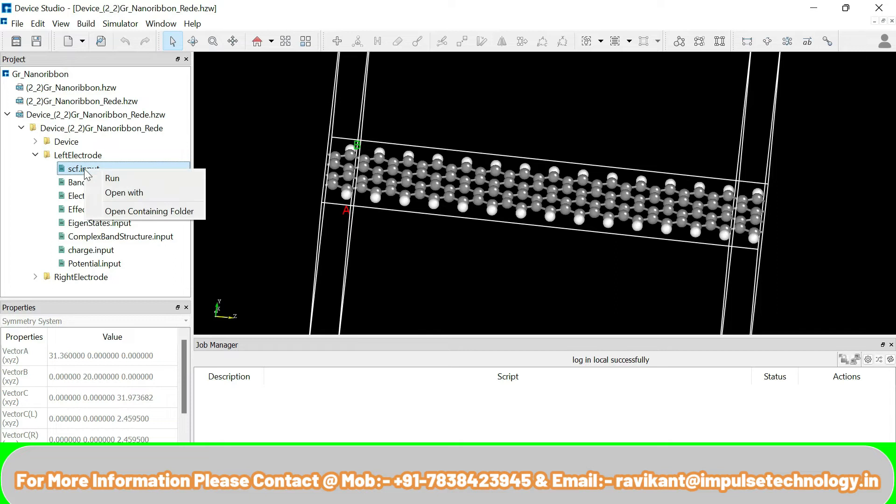
pyautogui.click(130, 178)
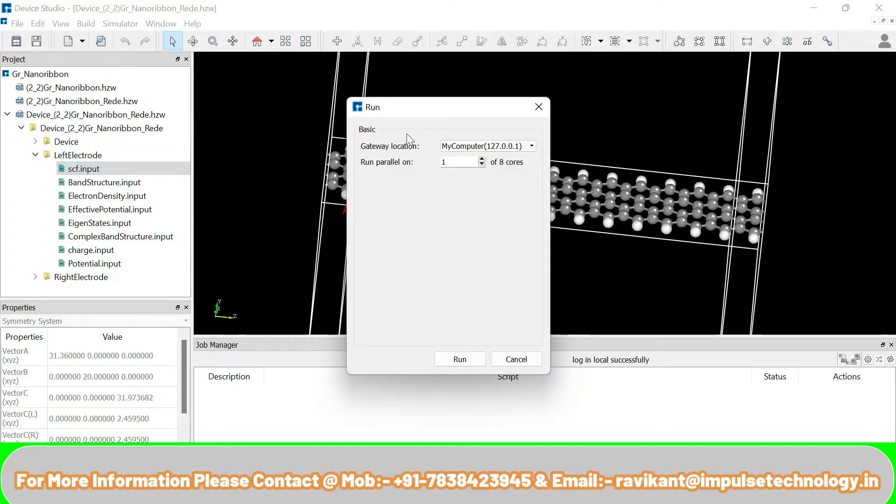
pyautogui.click(482, 159)
pyautogui.click(482, 160)
pyautogui.click(482, 159)
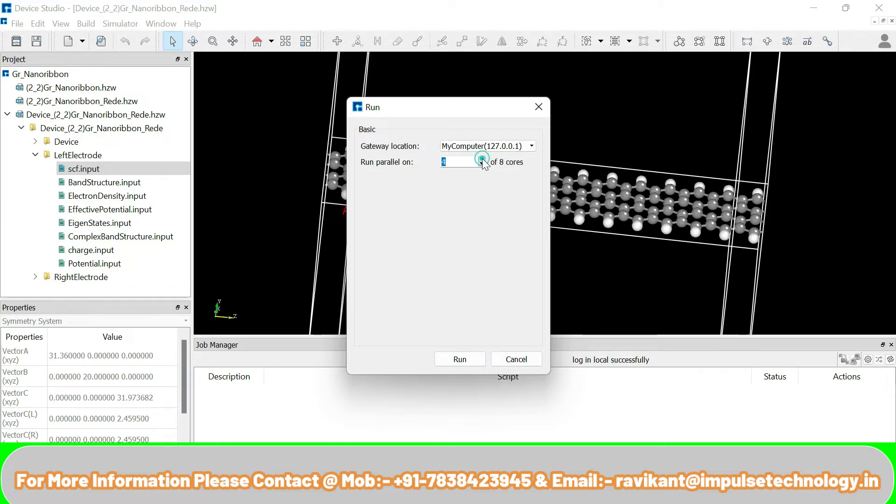
pyautogui.click(482, 159)
pyautogui.click(483, 160)
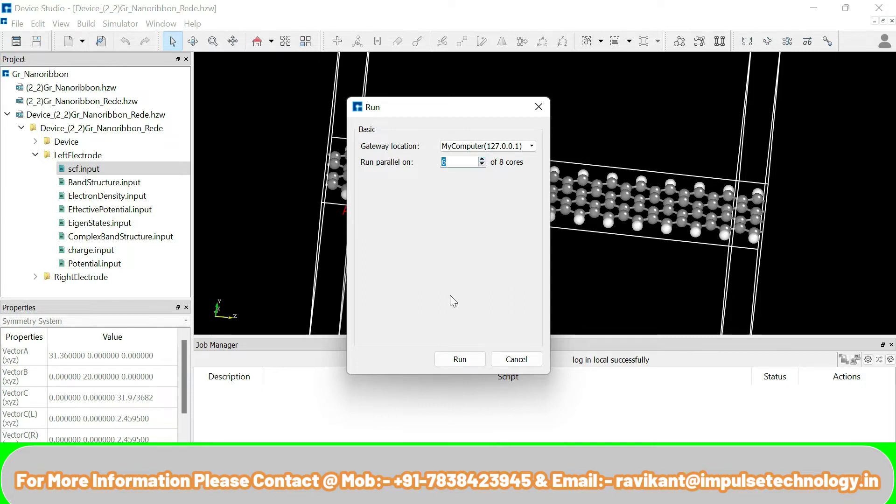
pyautogui.click(482, 159)
pyautogui.click(482, 159)
pyautogui.click(446, 160)
pyautogui.click(460, 361)
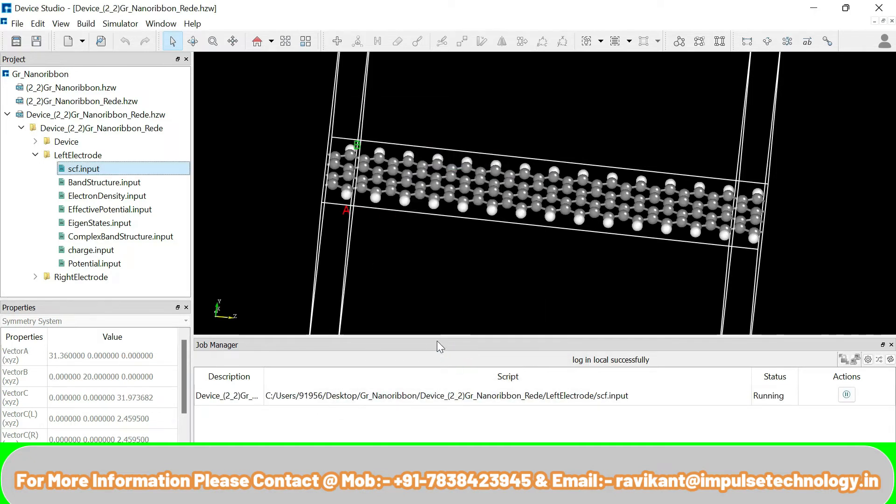
# - Enlarge the Job Manager and zoom out until the whole device structure fits in the view
pyautogui.moveTo(436, 335); pyautogui.dragTo(430, 267)
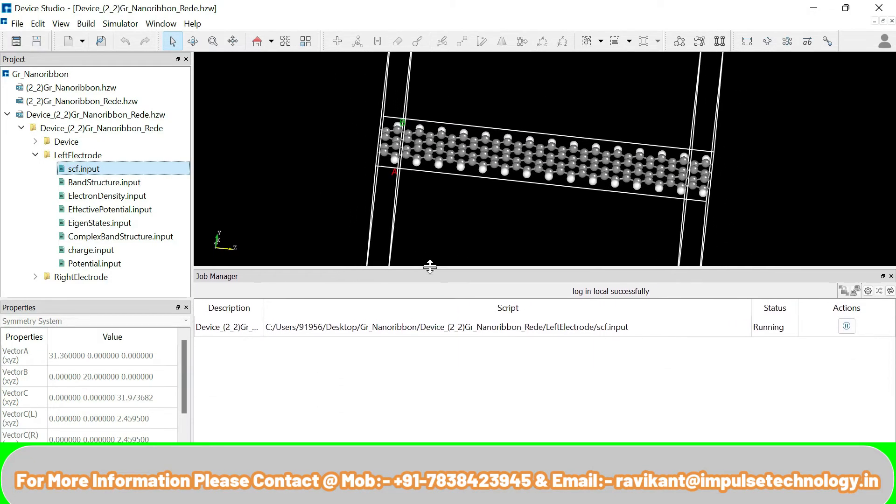
pyautogui.click(420, 329)
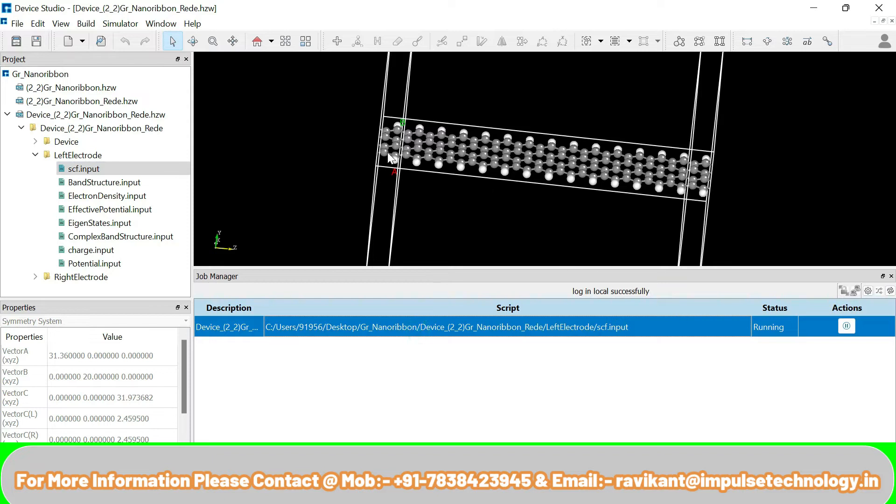
pyautogui.click(214, 41)
pyautogui.click(751, 140)
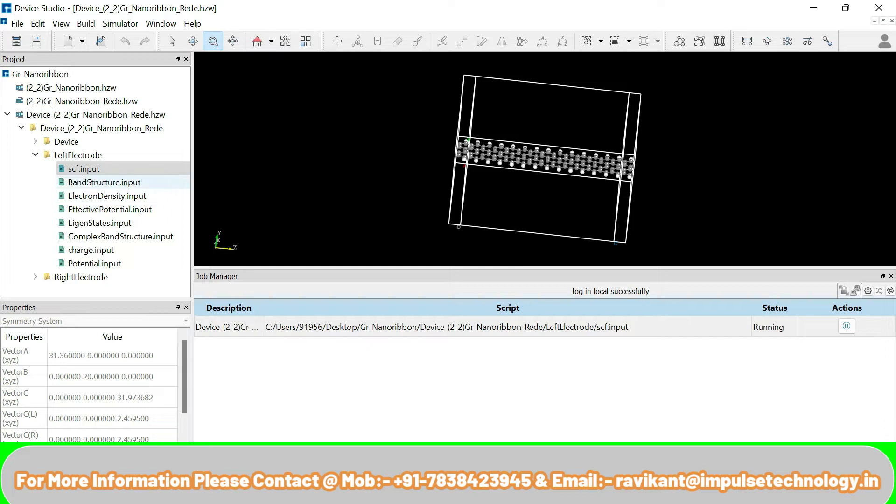
# - Submit the left electrode's BandStructure.input and ElectronDensity.input to run on MyComputer with 1 core each
pyautogui.rightClick(96, 184)
pyautogui.click(122, 193)
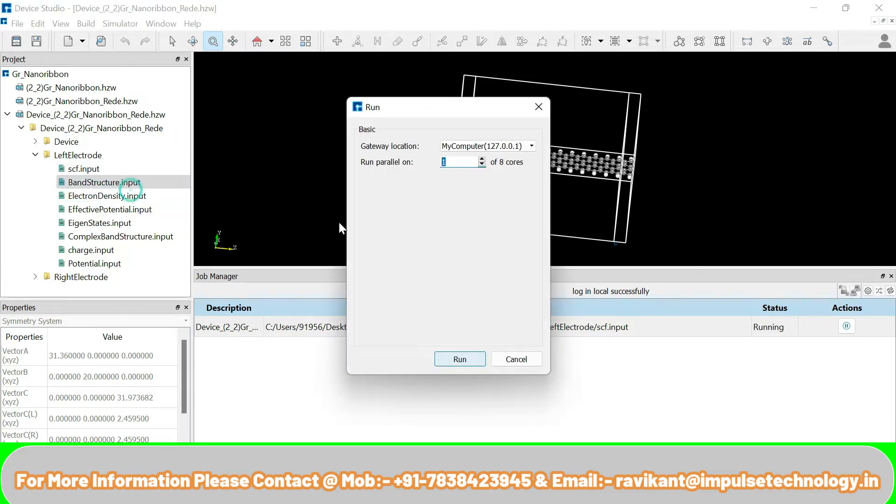
pyautogui.click(468, 363)
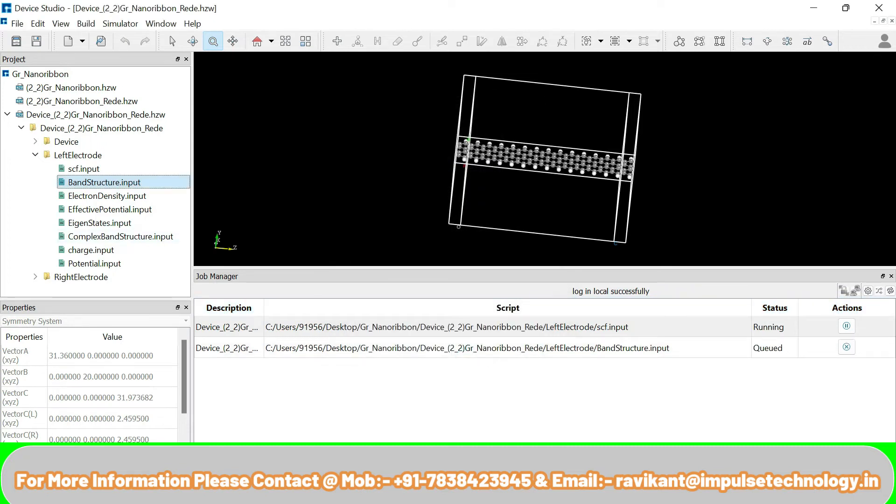
pyautogui.click(628, 348)
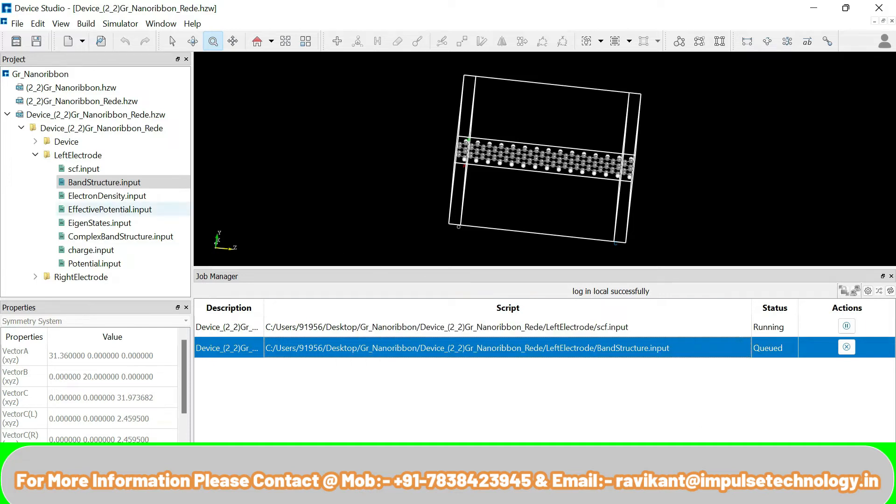
pyautogui.click(113, 195)
pyautogui.rightClick(113, 195)
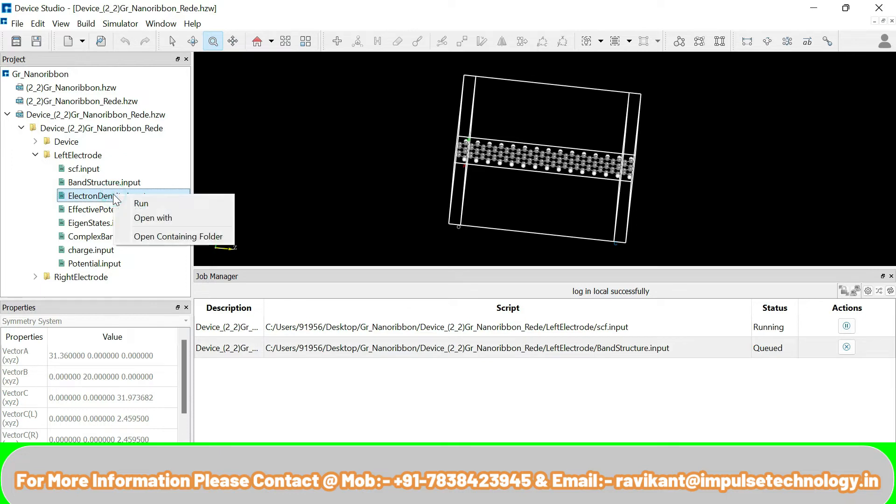
pyautogui.click(147, 199)
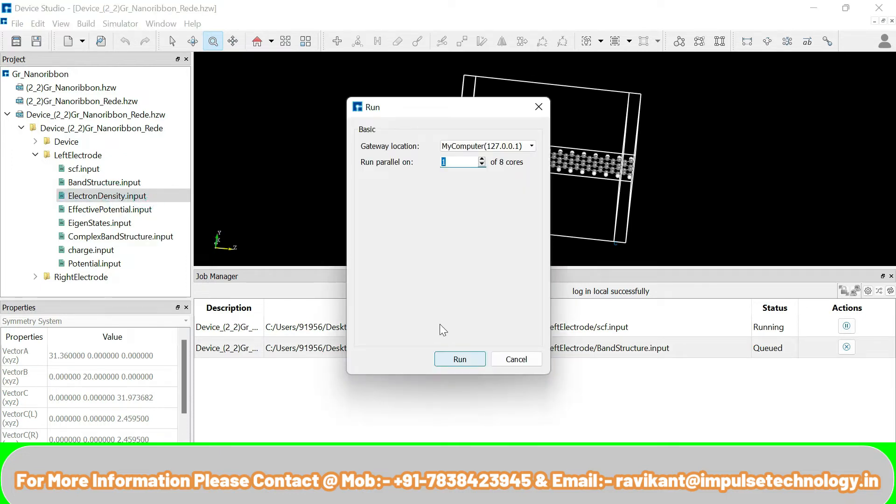
pyautogui.click(473, 360)
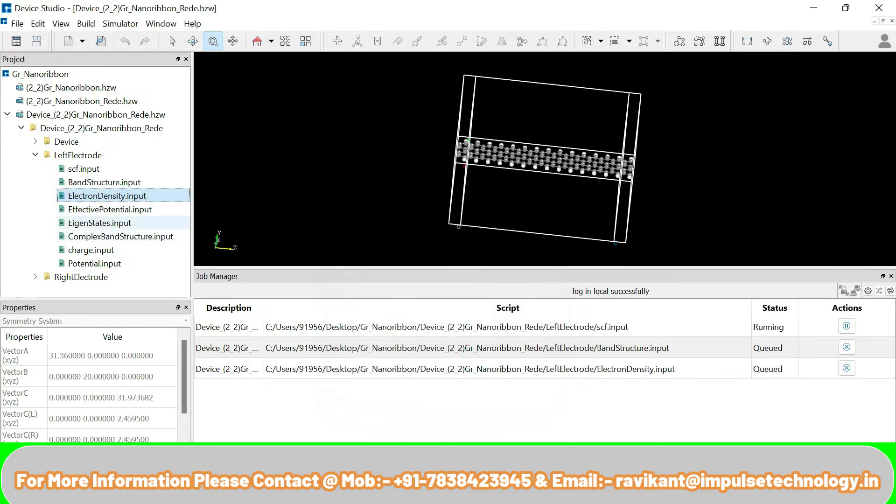
# - Submit the left electrode's EffectivePotential.input and EigenStates.input as further jobs on the local computer
pyautogui.rightClick(133, 213)
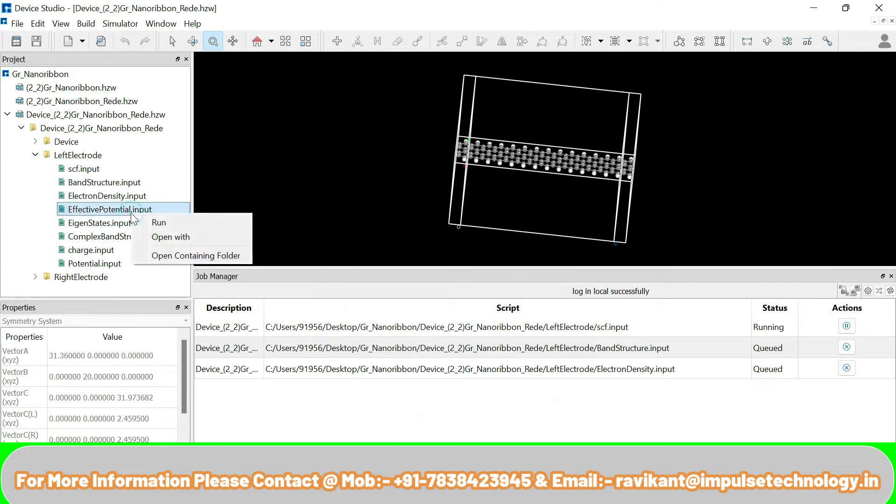
pyautogui.click(167, 222)
pyautogui.click(460, 360)
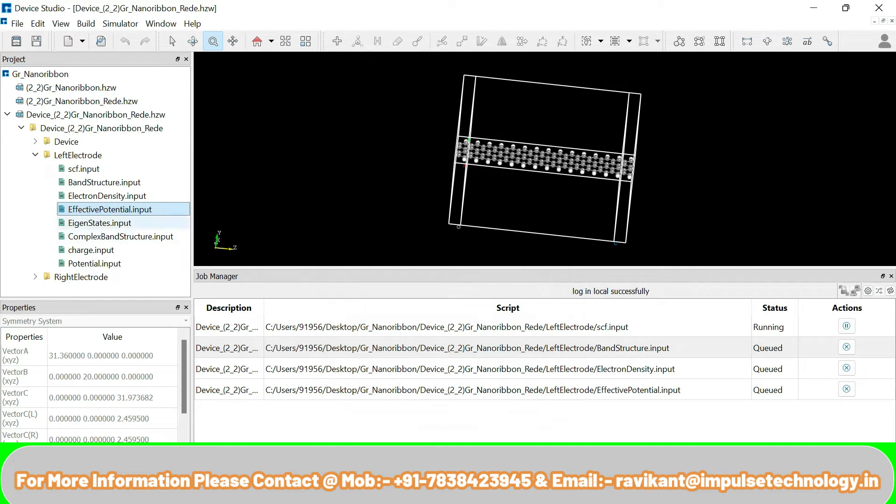
pyautogui.click(122, 223)
pyautogui.rightClick(123, 223)
pyautogui.click(160, 232)
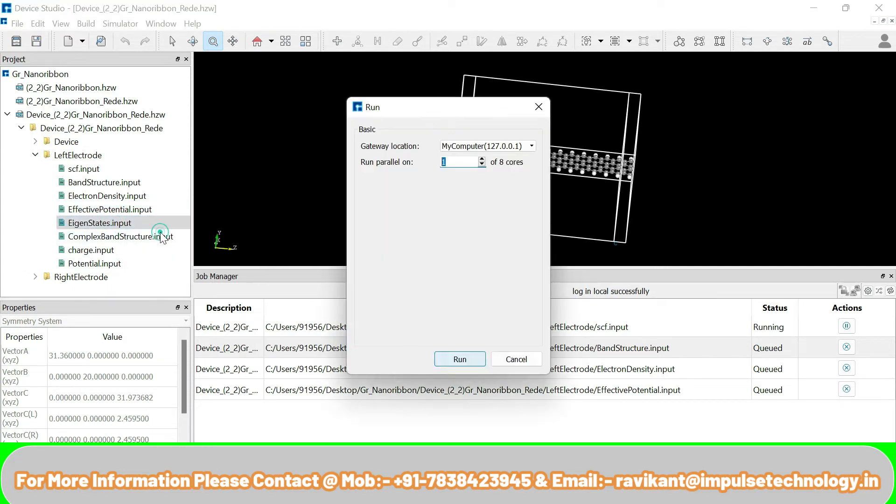
pyautogui.click(458, 359)
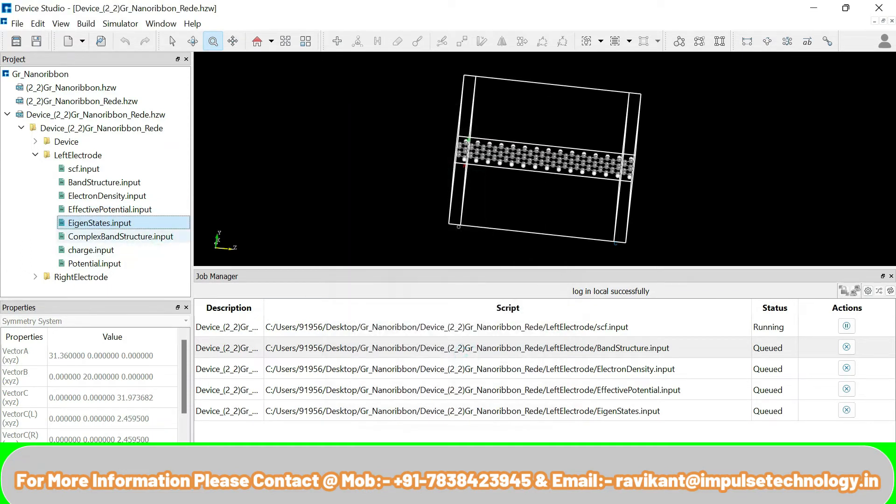
# - Submit the left electrode's ComplexBandStructure.input and charge.input to run on MyComputer with 1 core each
pyautogui.click(129, 237)
pyautogui.rightClick(129, 237)
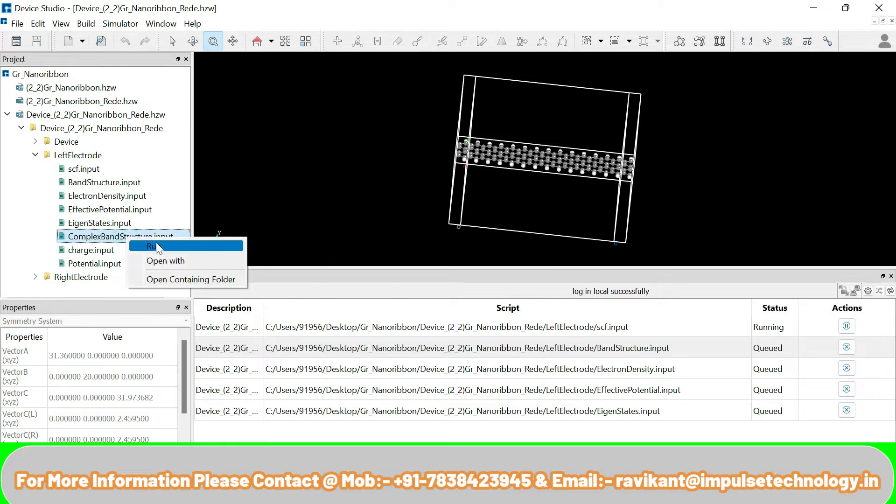
pyautogui.click(156, 242)
pyautogui.click(459, 358)
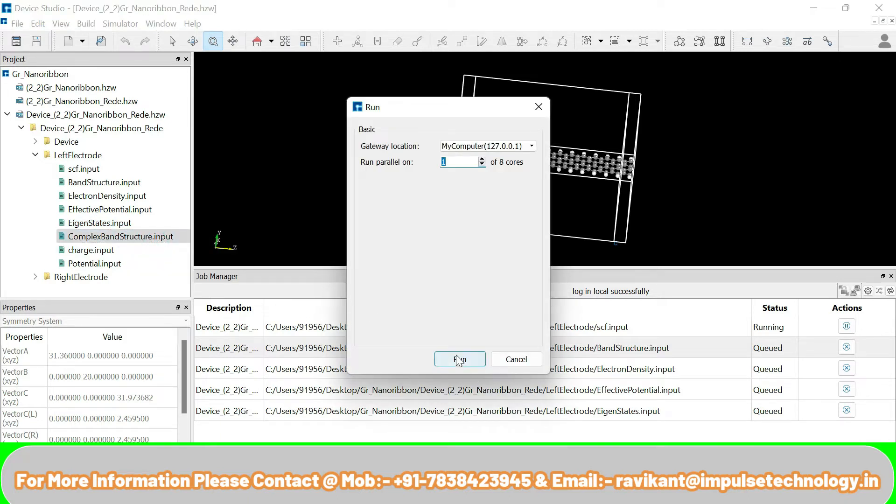
pyautogui.click(99, 251)
pyautogui.rightClick(99, 251)
pyautogui.click(128, 257)
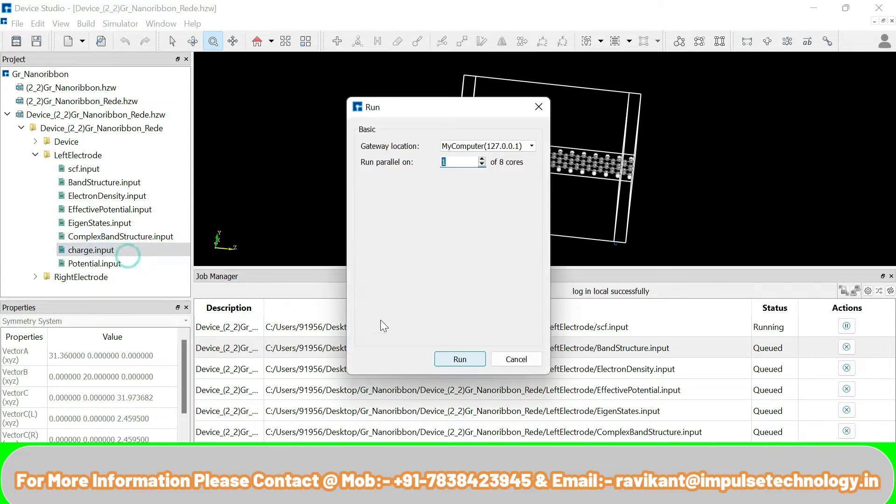
pyautogui.click(452, 358)
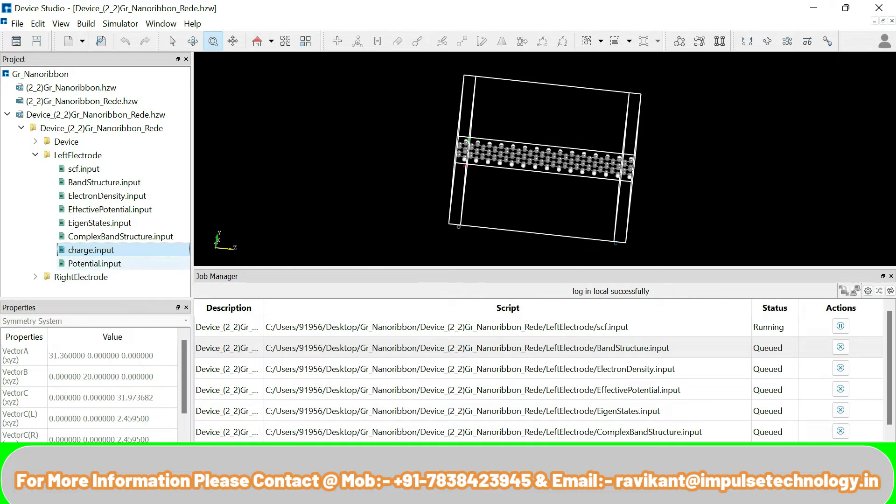
# - Submit the left electrode's Potential.input to run on MyComputer with 1 core
pyautogui.click(101, 263)
pyautogui.rightClick(110, 264)
pyautogui.click(149, 270)
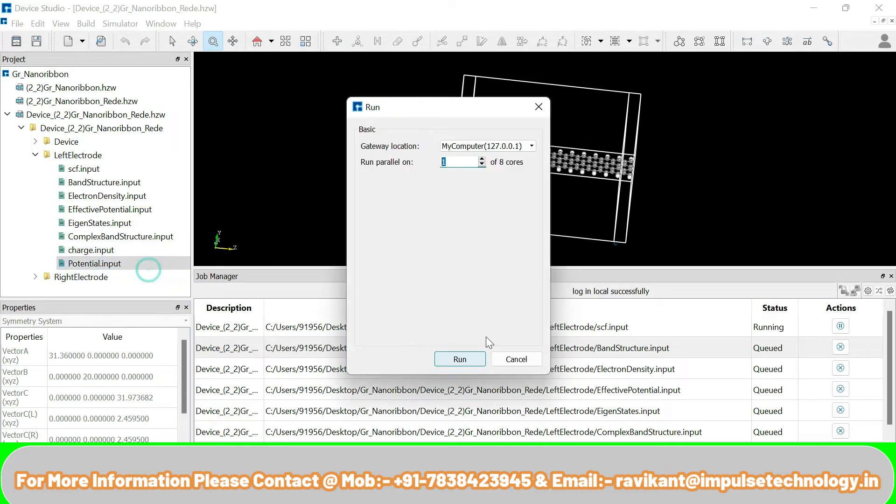
pyautogui.click(460, 359)
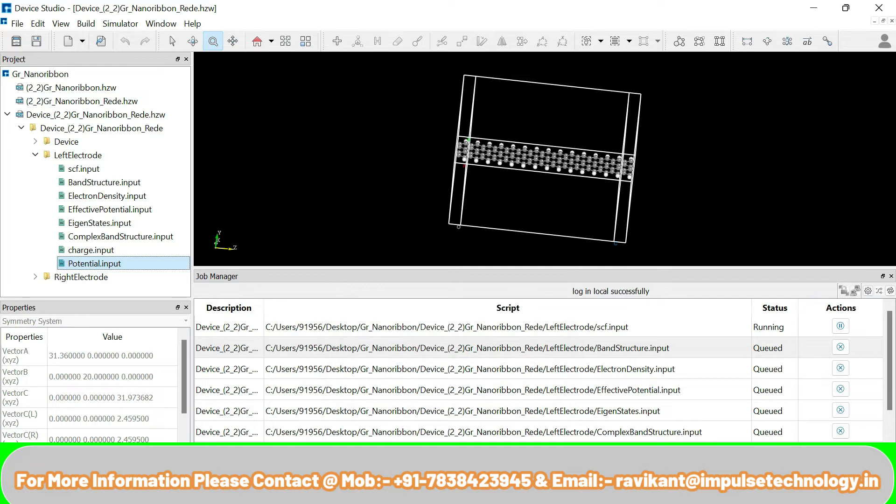
# - Review the submitted left electrode jobs and their statuses in the Job Manager, from scf.input to Potential.input
pyautogui.click(703, 327)
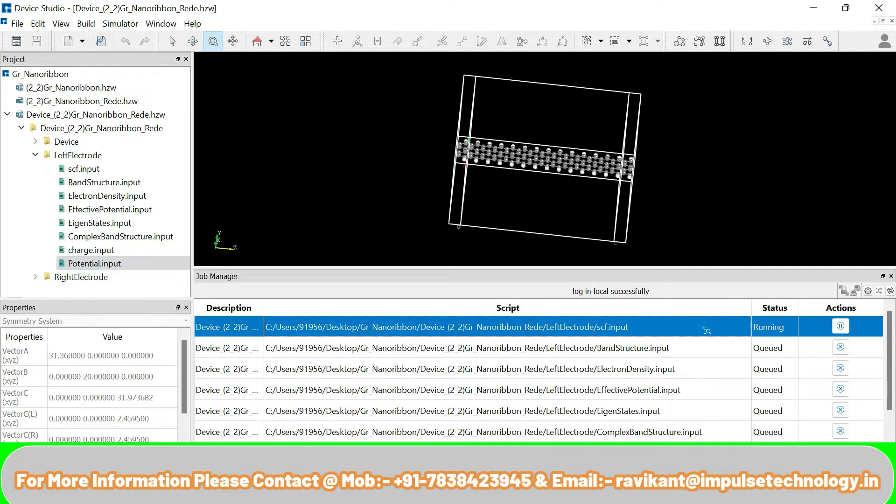
pyautogui.click(724, 348)
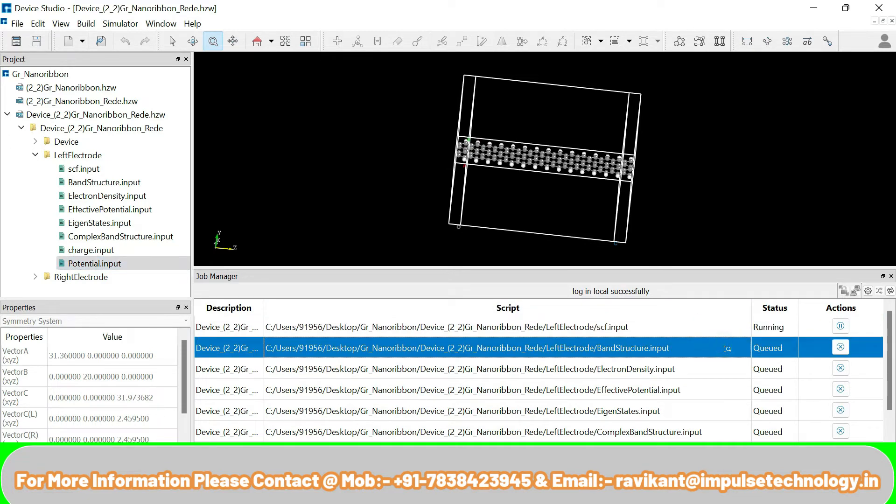
pyautogui.click(723, 369)
pyautogui.press('Down')
pyautogui.press('Down')
pyautogui.press('Down')
pyautogui.press('Down')
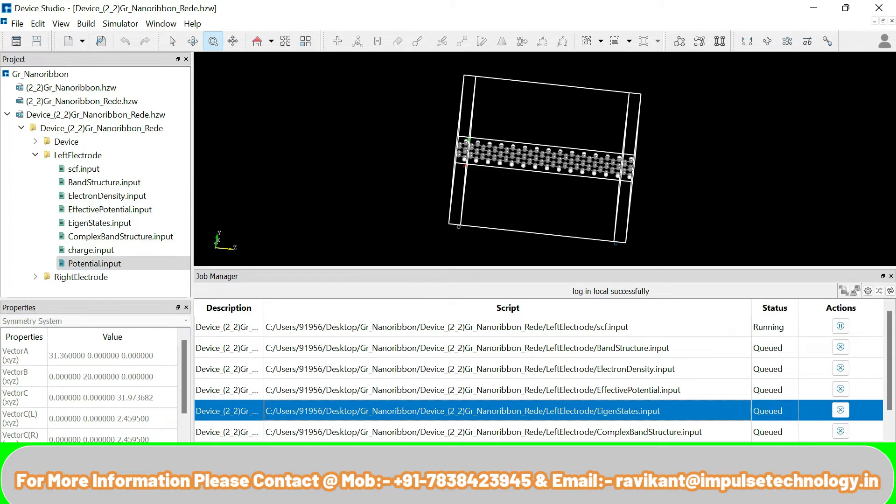
pyautogui.press('Down')
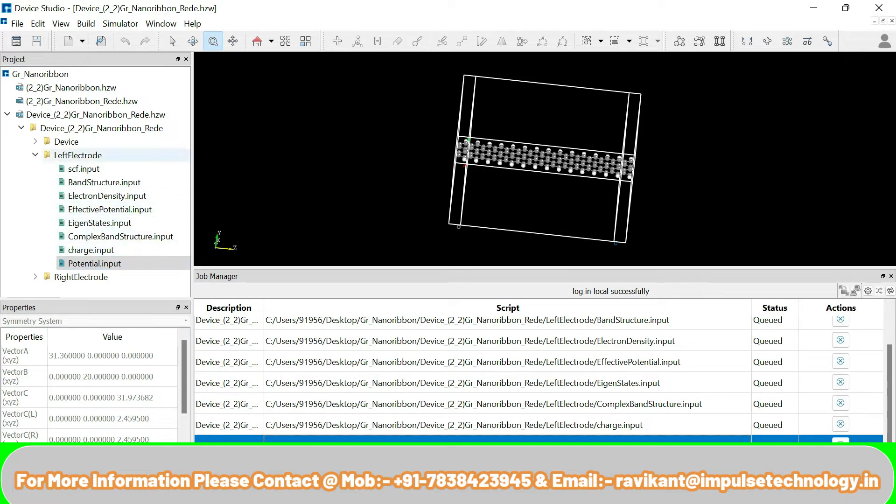
# - Collapse the LeftElectrode folder and submit the RightElectrode scf.input to run on MyComputer with 1 core
pyautogui.click(35, 155)
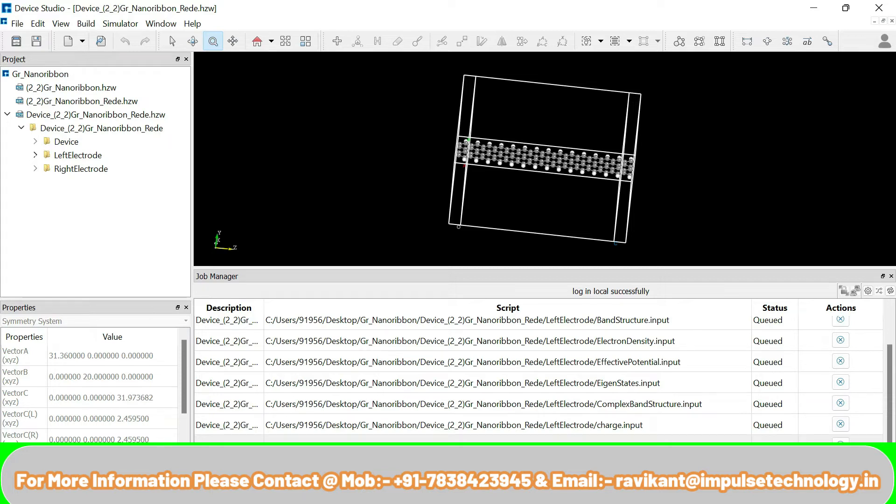
pyautogui.click(35, 168)
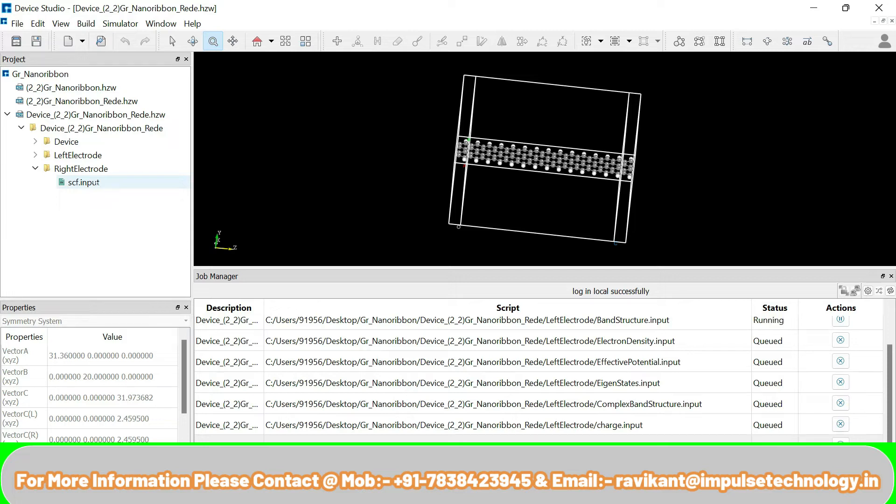
pyautogui.rightClick(90, 180)
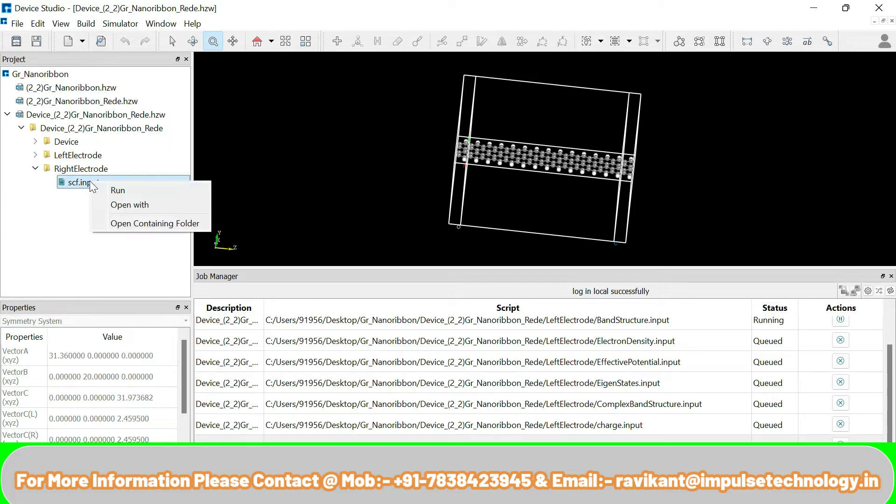
pyautogui.click(126, 188)
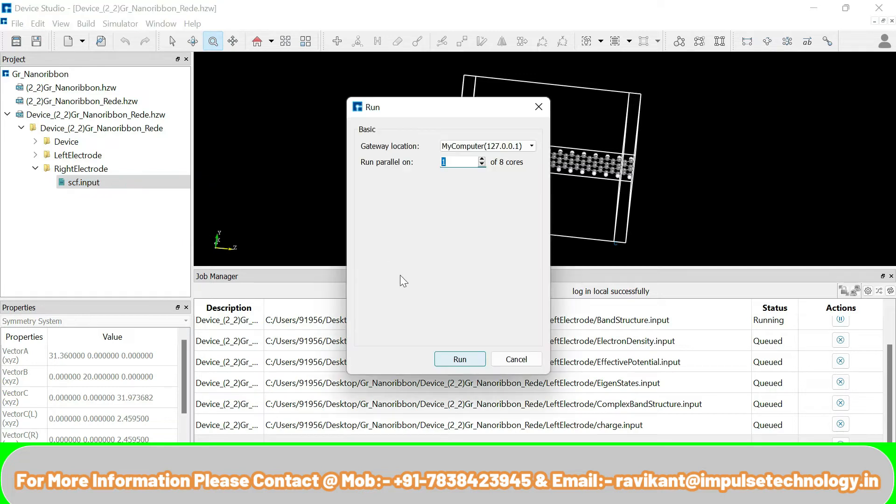
pyautogui.click(465, 358)
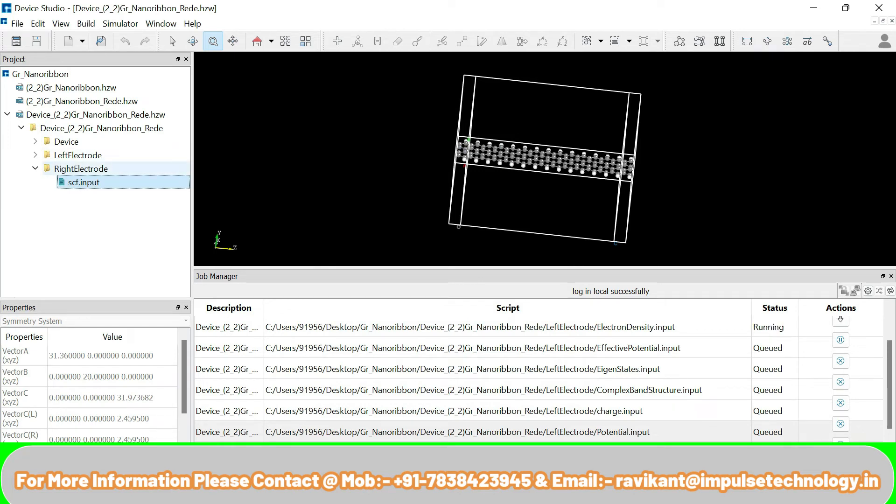
# - Collapse the RightElectrode folder and submit the Device folder's scf.input to run on MyComputer with 1 core
pyautogui.click(81, 169)
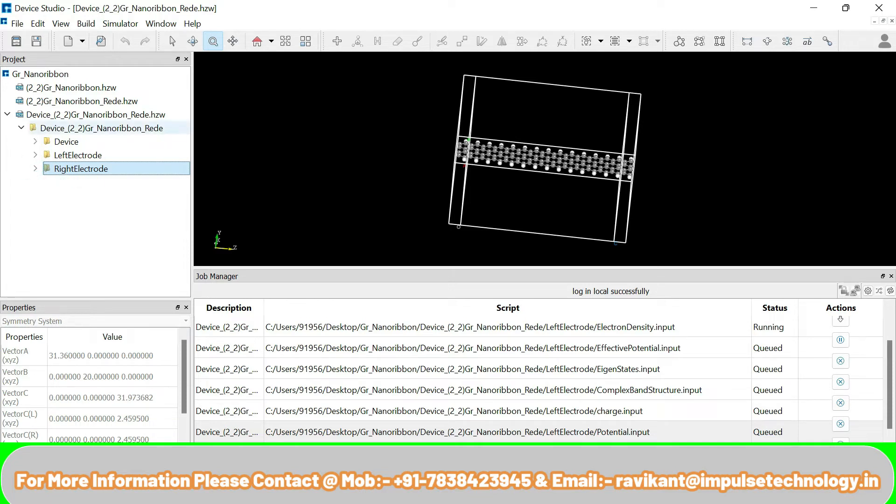
pyautogui.click(35, 140)
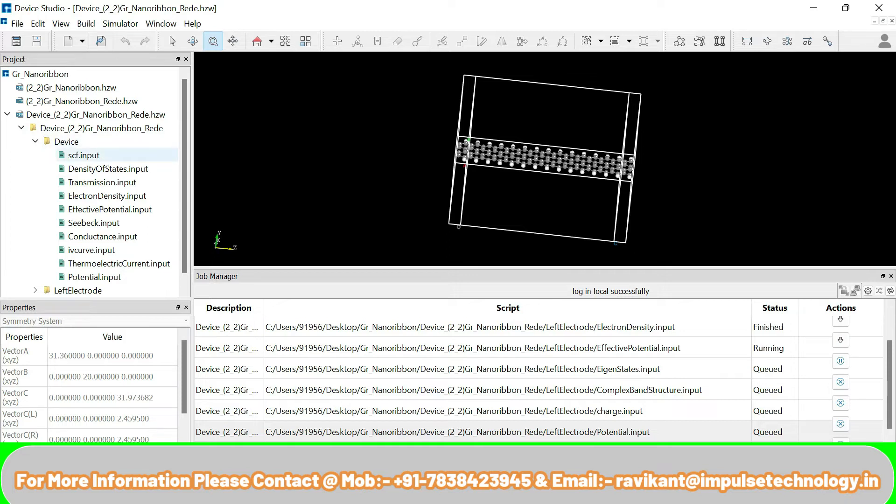
pyautogui.rightClick(82, 157)
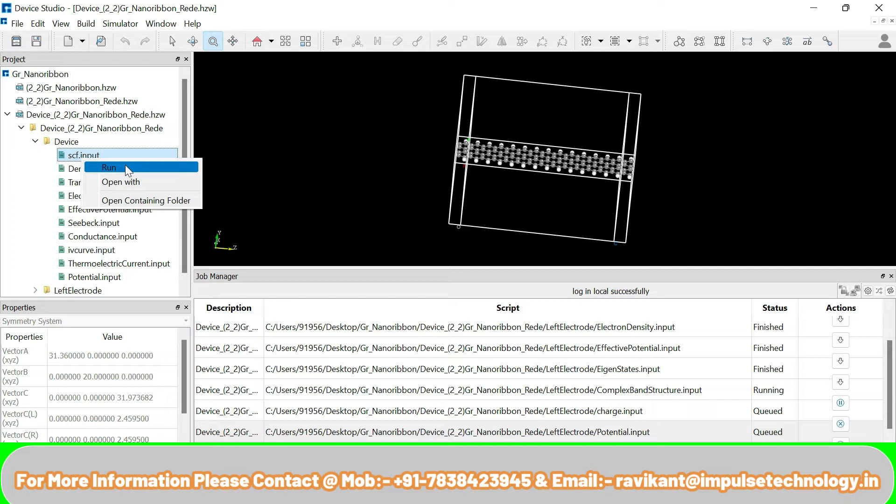
pyautogui.click(125, 167)
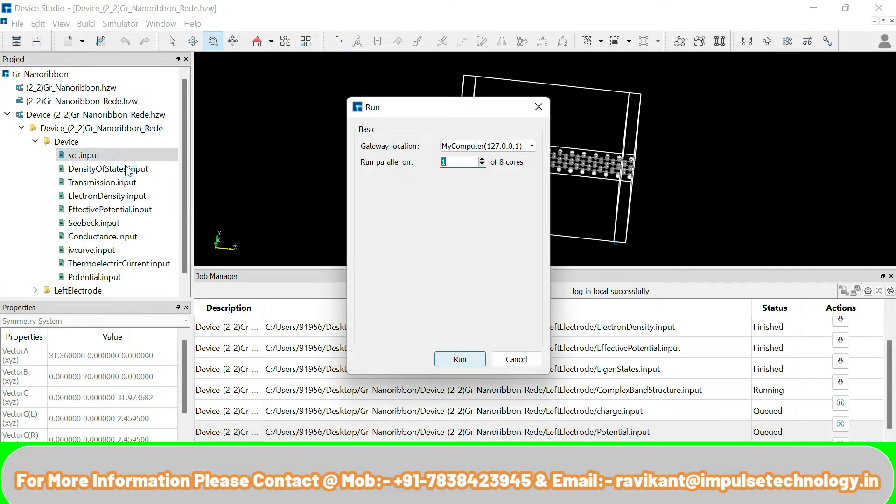
pyautogui.click(464, 358)
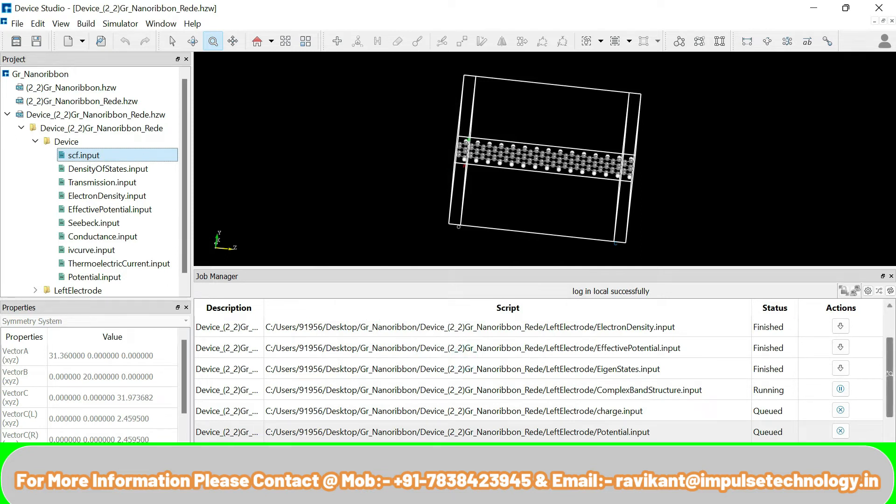
# - Check the progress of the left electrode's ComplexBandStructure.input and charge.input jobs in the Job Manager
pyautogui.moveTo(889, 372); pyautogui.dragTo(892, 399)
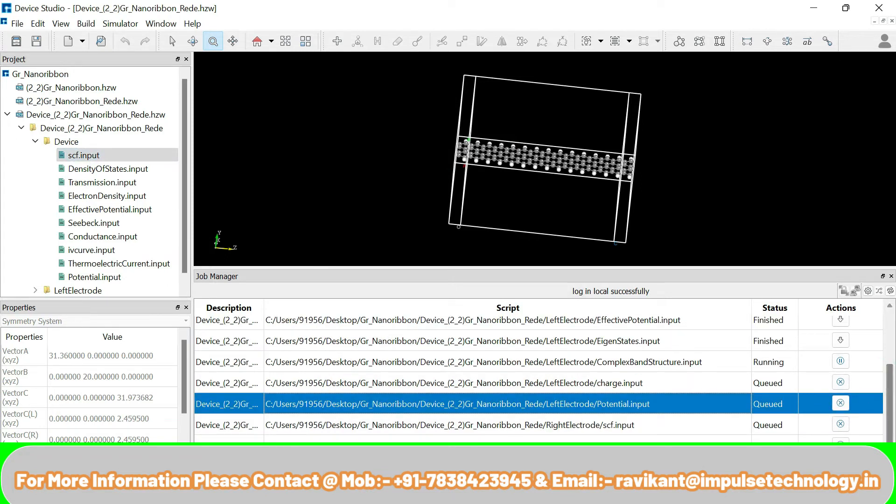
pyautogui.click(763, 363)
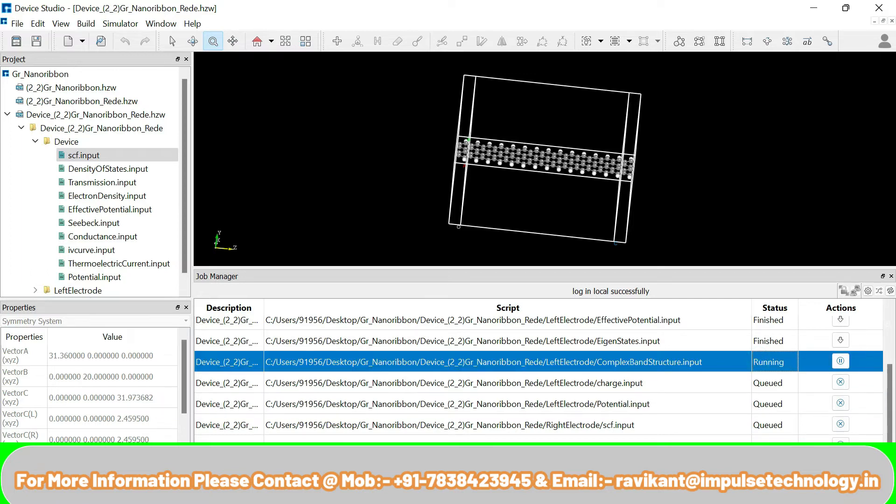
pyautogui.click(881, 321)
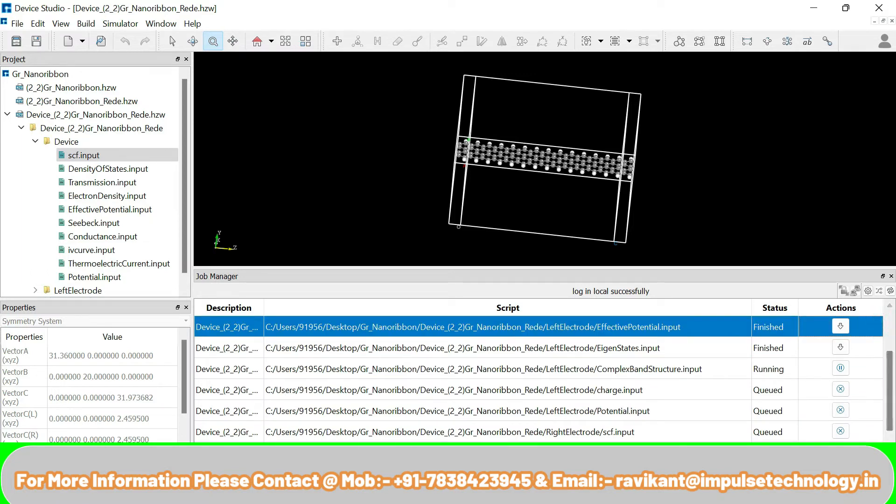
pyautogui.click(747, 364)
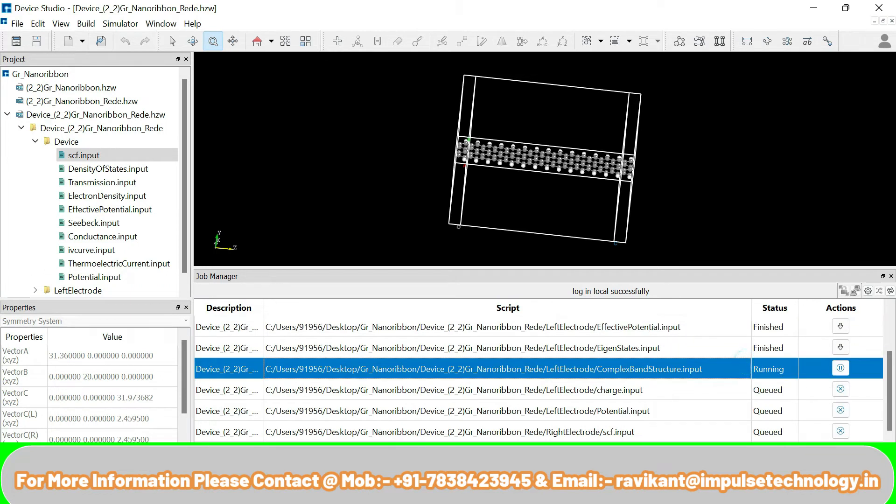
pyautogui.click(753, 389)
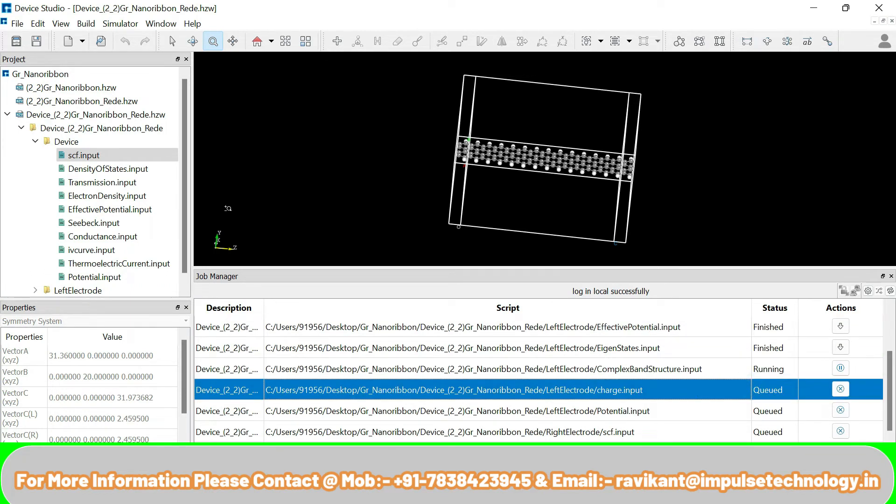
# - Submit the device's DensityOfStates.input and Transmission.input to run on MyComputer with 1 core each
pyautogui.click(131, 169)
pyautogui.rightClick(131, 170)
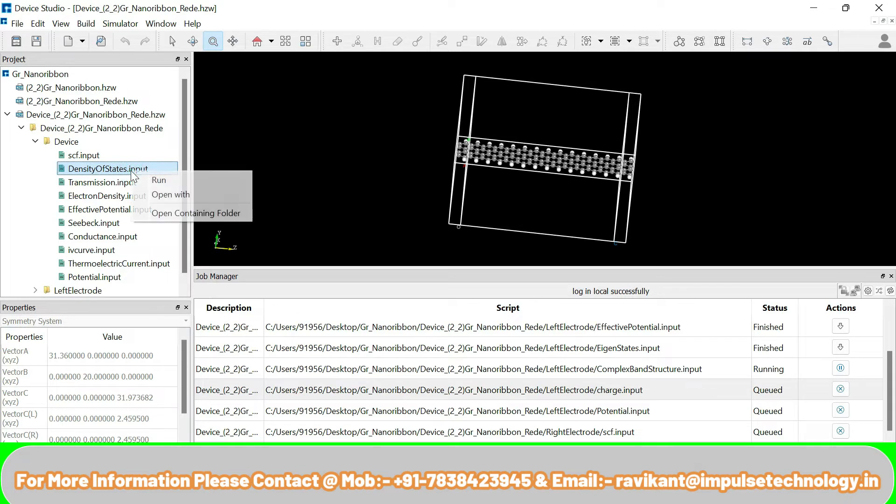
pyautogui.click(168, 179)
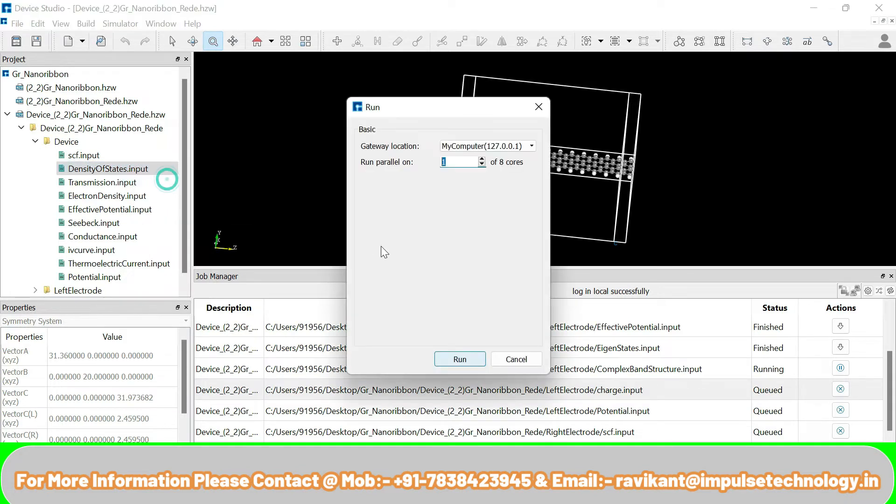
pyautogui.click(474, 362)
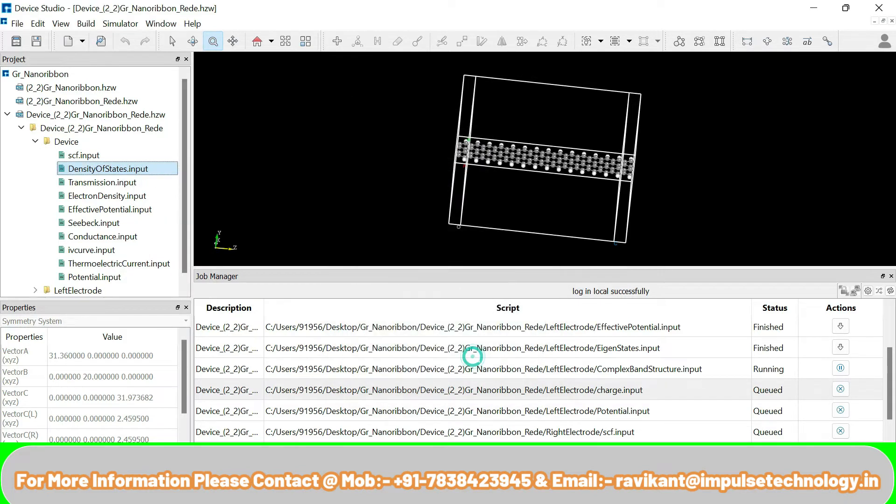
pyautogui.click(103, 182)
pyautogui.rightClick(112, 183)
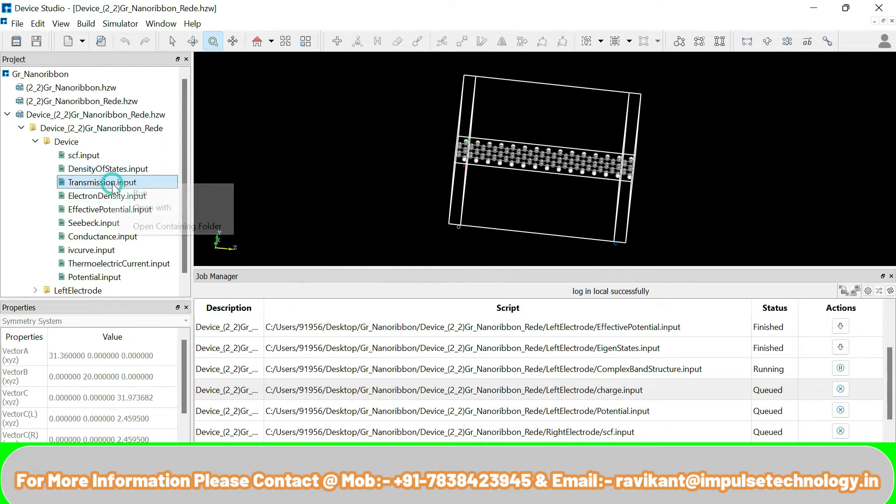
pyautogui.click(144, 191)
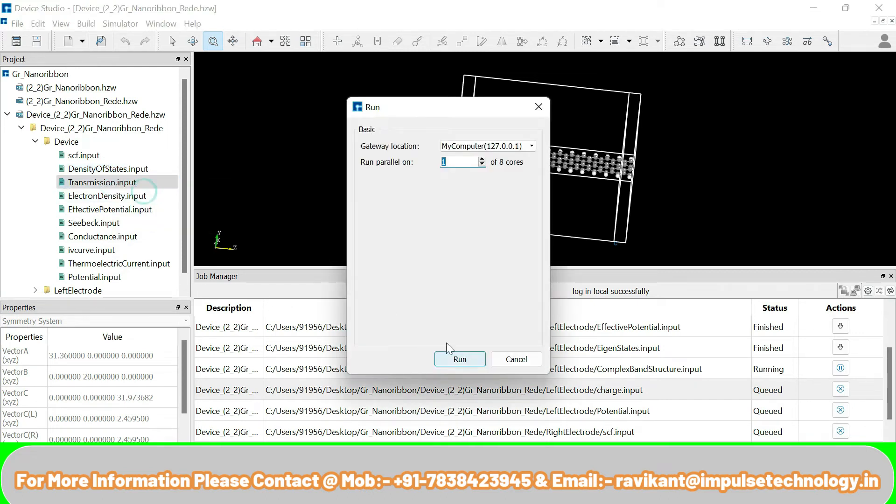
pyautogui.click(471, 363)
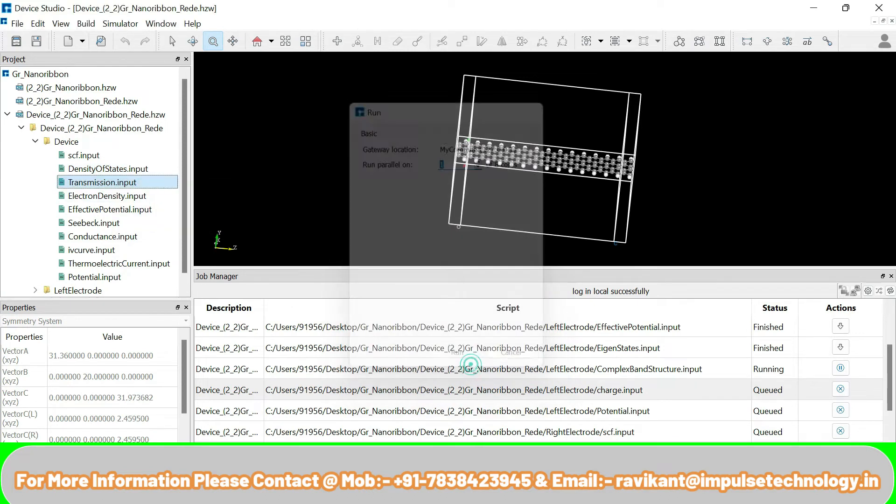
# - Submit the device's ElectronDensity.input and EffectivePotential.input to run on MyComputer with 1 core each
pyautogui.rightClick(135, 195)
pyautogui.click(161, 198)
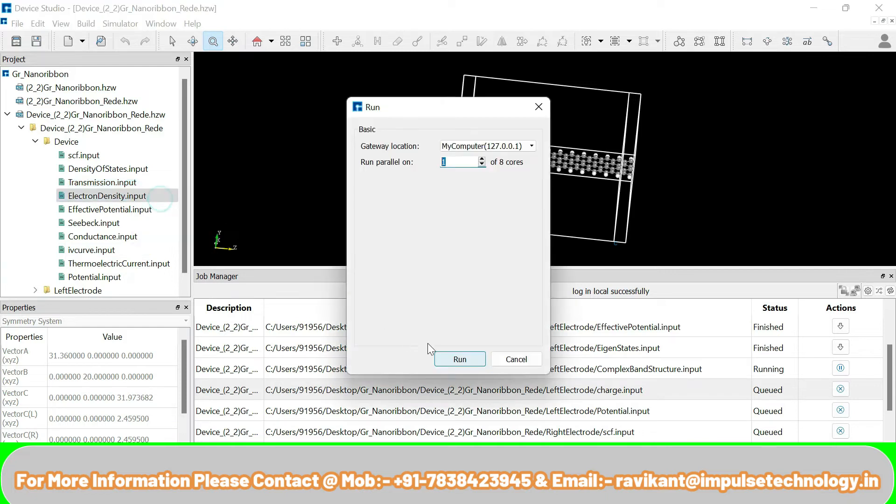
pyautogui.click(461, 360)
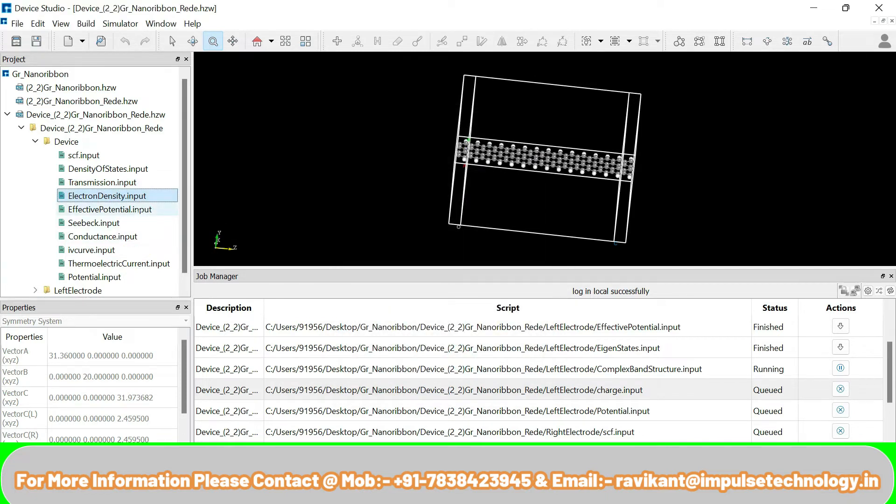
pyautogui.click(134, 210)
pyautogui.rightClick(134, 210)
pyautogui.click(173, 218)
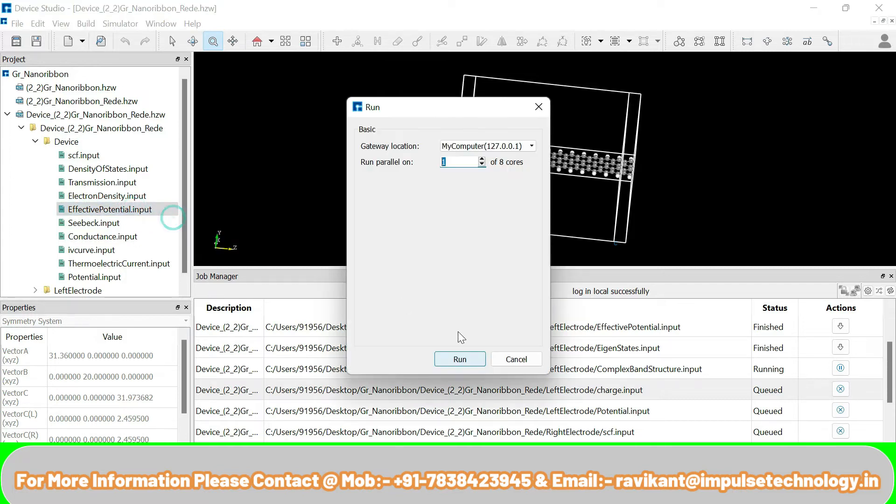
pyautogui.click(460, 359)
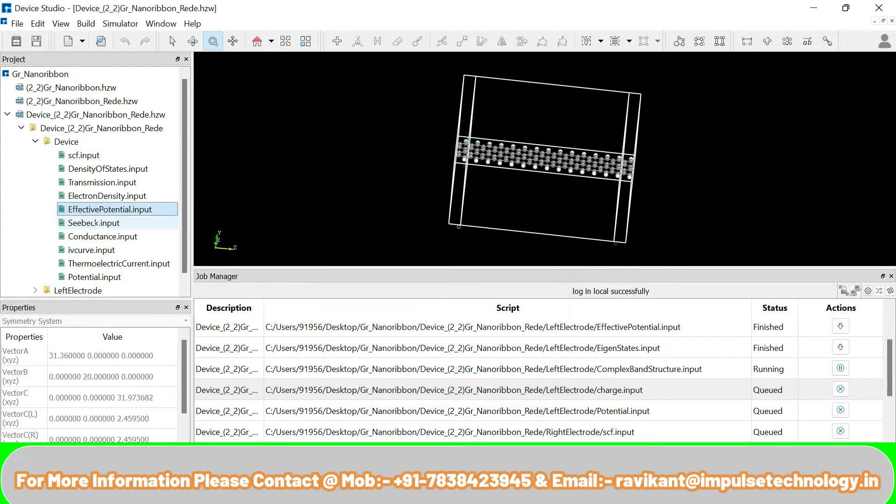
# - Submit the device's Seebeck.input and Conductance.input to run on MyComputer with 1 core each
pyautogui.rightClick(94, 222)
pyautogui.click(131, 226)
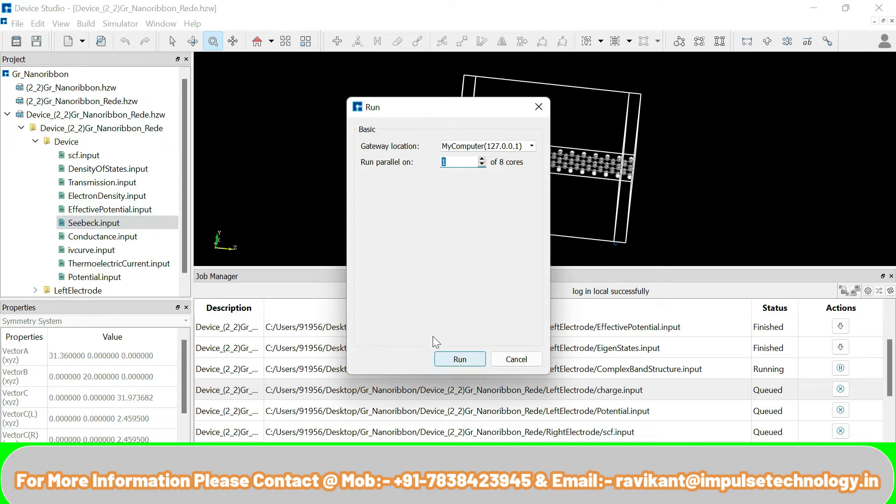
pyautogui.click(460, 359)
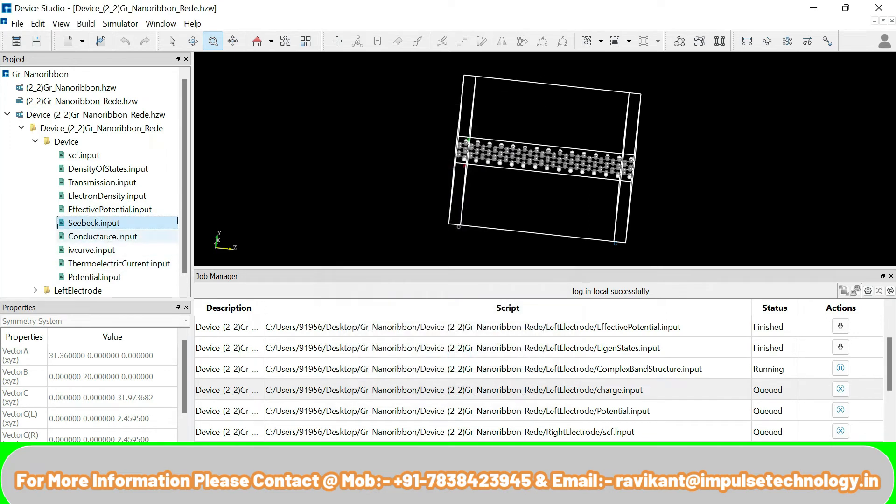
pyautogui.rightClick(106, 237)
pyautogui.click(152, 242)
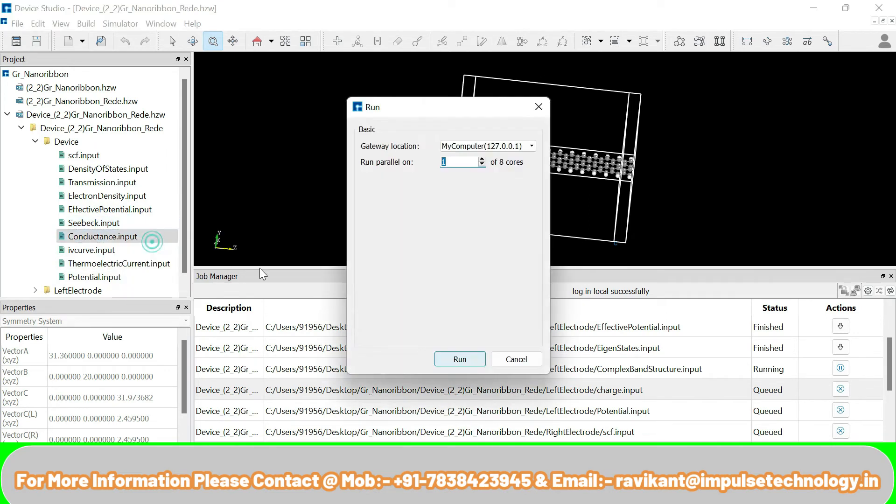
pyautogui.click(459, 359)
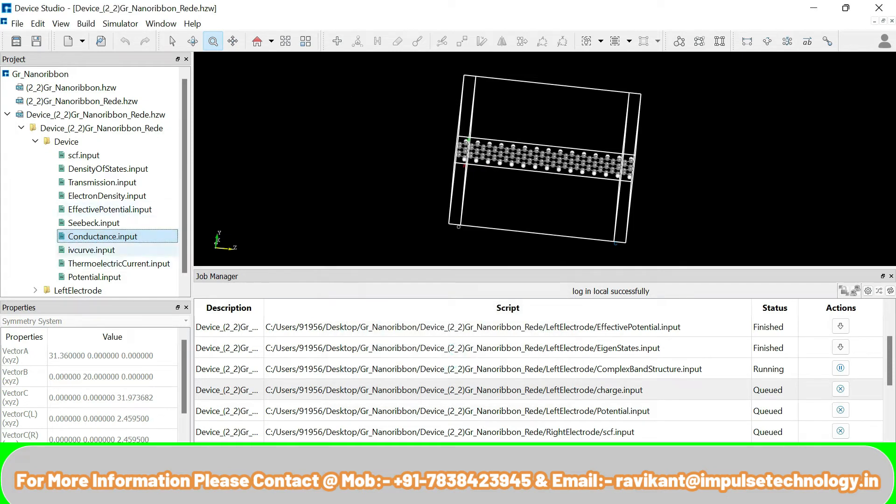
# - Submit the device's ivcurve.input and ThermoelectricCurrent.input to run on MyComputer with 1 core each
pyautogui.rightClick(113, 250)
pyautogui.click(150, 257)
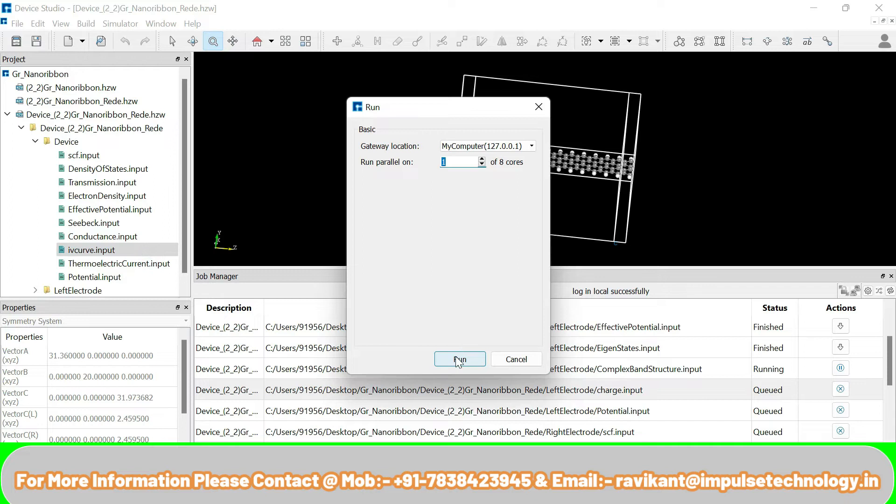
pyautogui.click(460, 360)
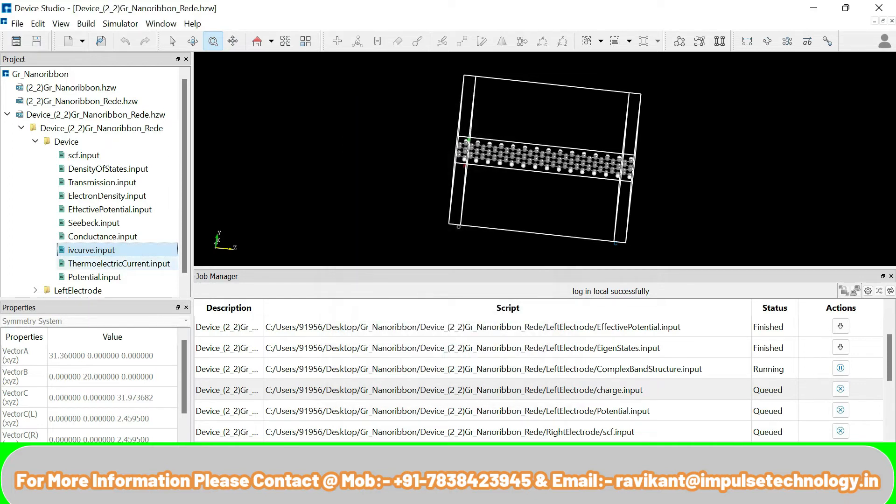
pyautogui.click(117, 263)
pyautogui.rightClick(121, 267)
pyautogui.click(157, 278)
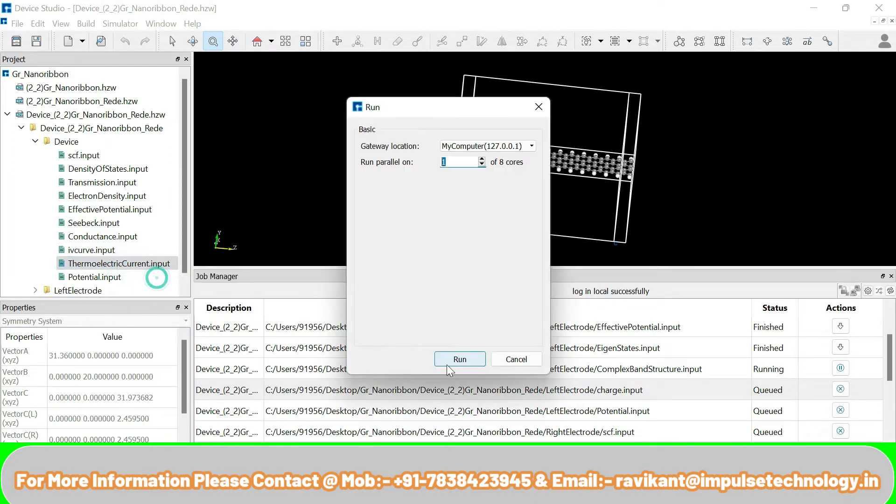
pyautogui.click(448, 363)
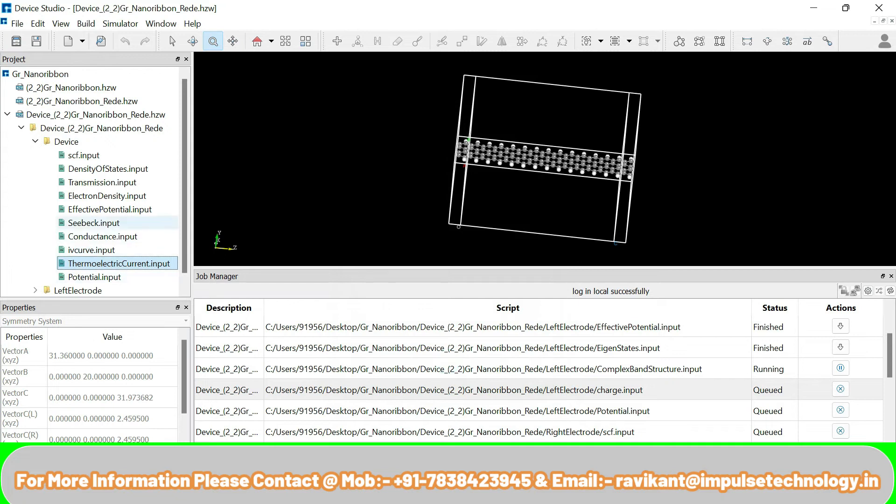
# - Submit the device's Potential.input to run on MyComputer with 1 core
pyautogui.click(103, 277)
pyautogui.rightClick(106, 278)
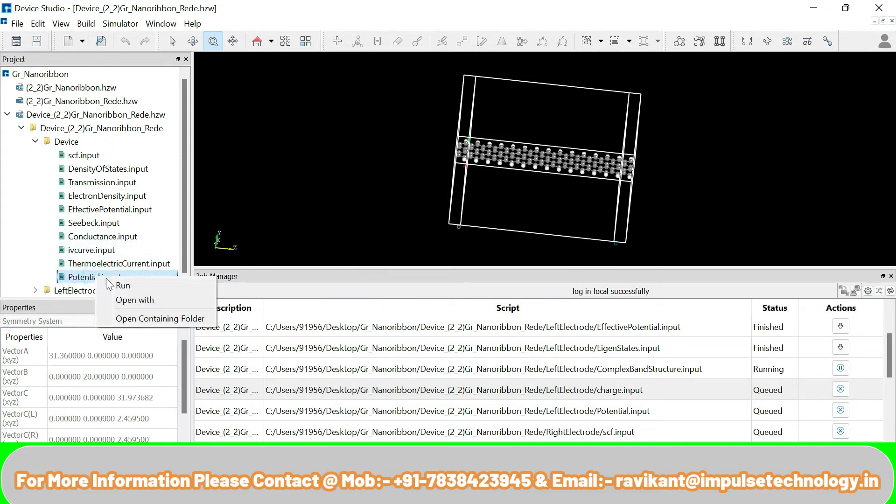
pyautogui.click(127, 285)
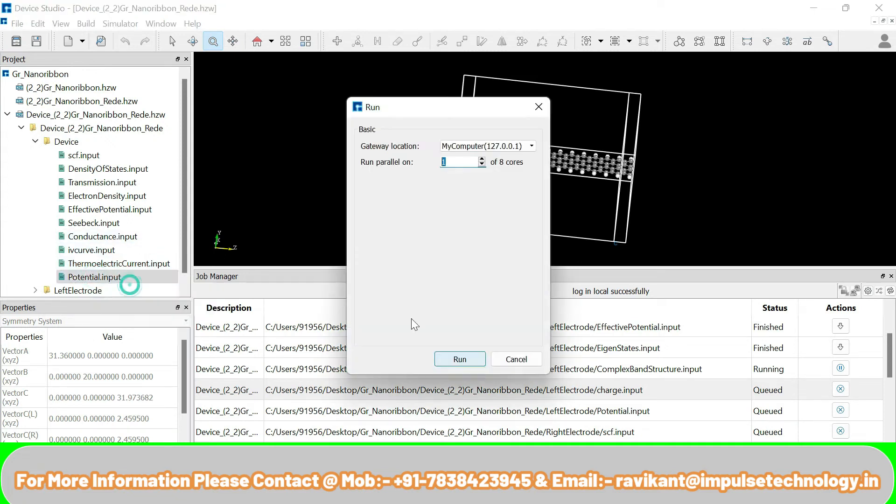
pyautogui.click(461, 359)
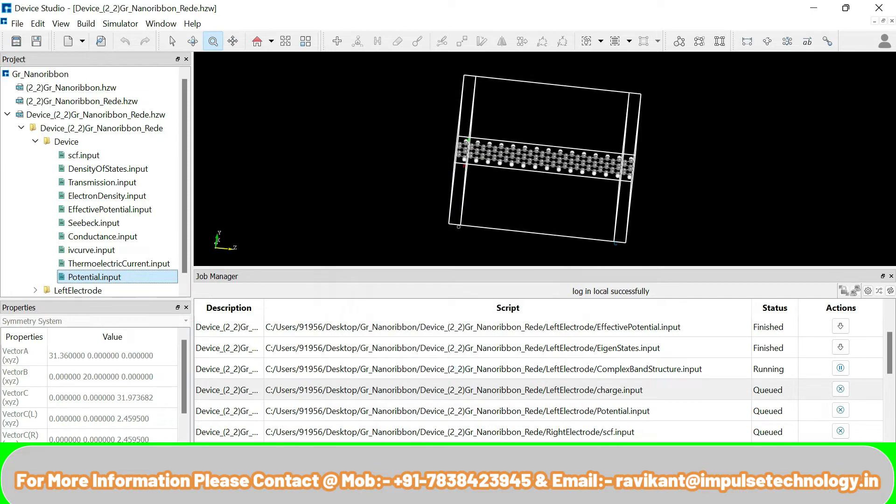
# - Enlarge the structure view, reset its orientation, and zoom and tilt the device to inspect the whole cell
pyautogui.moveTo(596, 269); pyautogui.dragTo(602, 320)
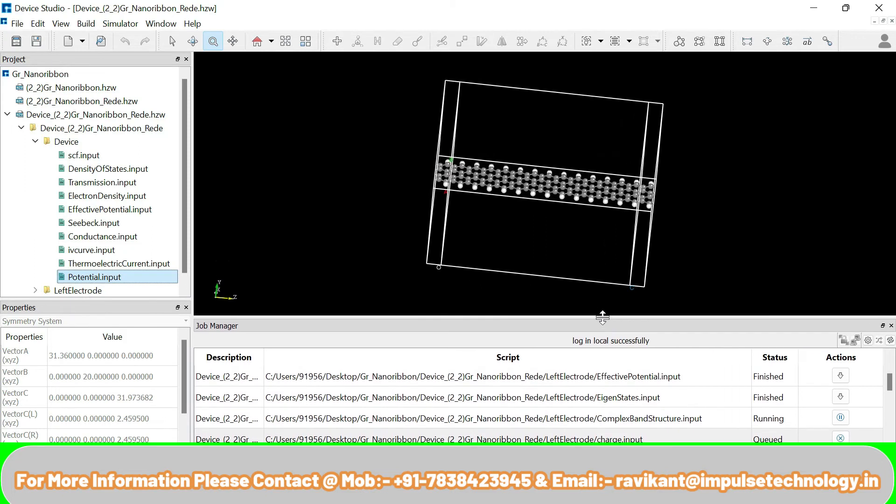
pyautogui.click(257, 43)
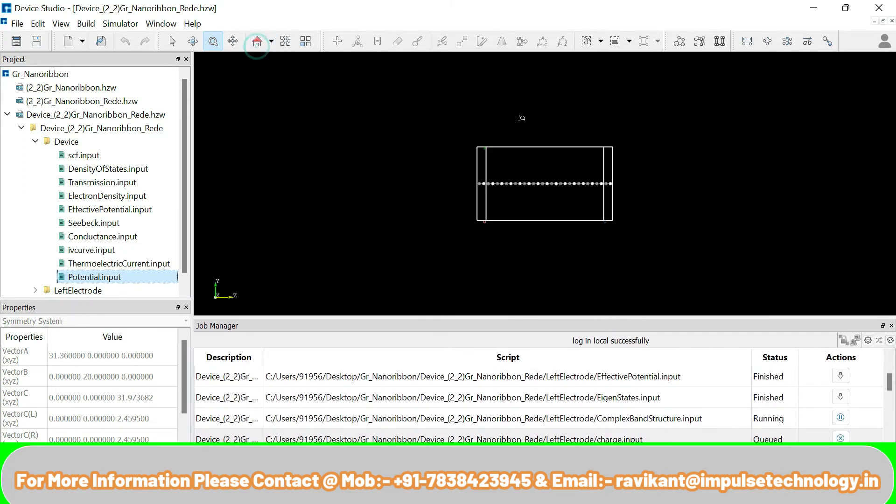
pyautogui.moveTo(532, 122); pyautogui.dragTo(550, 240)
pyautogui.moveTo(509, 117); pyautogui.dragTo(510, 140)
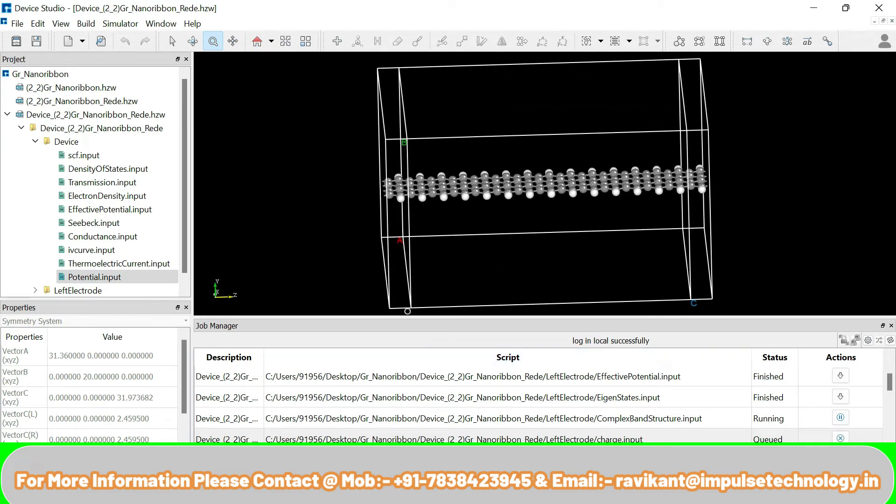
# - Check the status of the submitted jobs in the Job Manager, from the left electrode's ComplexBandStructure.input through the device calculations
pyautogui.click(649, 414)
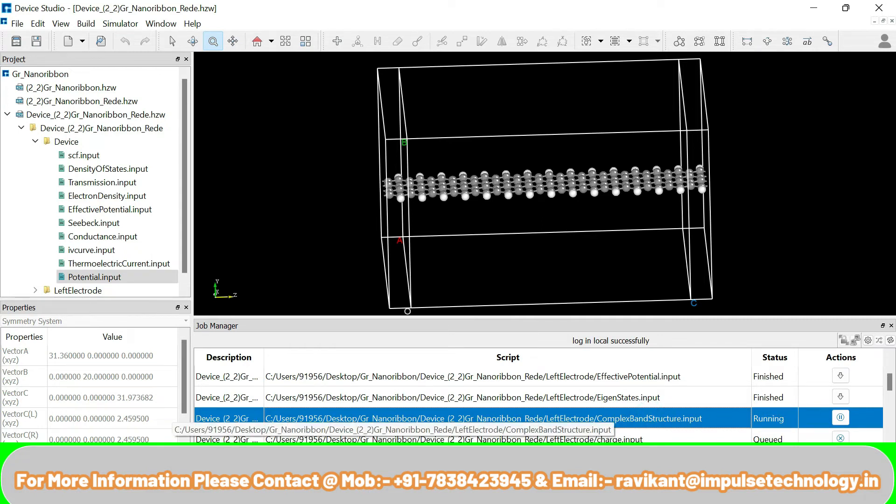
pyautogui.click(614, 436)
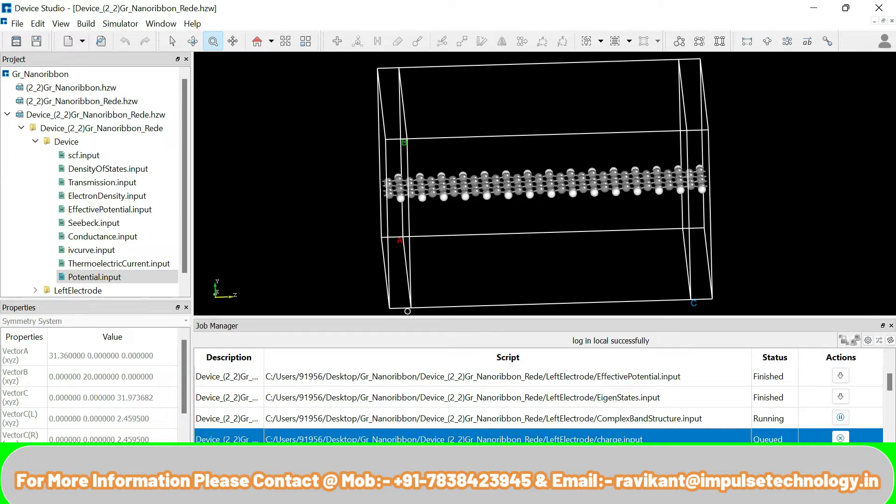
pyautogui.scroll(-3, 536, 404)
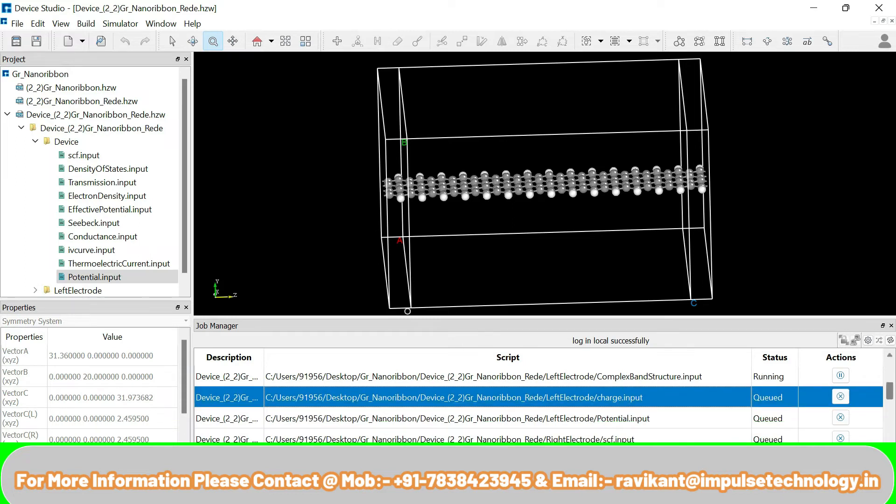
pyautogui.click(889, 448)
pyautogui.click(889, 448)
pyautogui.click(889, 448)
pyautogui.click(889, 448)
pyautogui.click(889, 448)
pyautogui.click(889, 449)
pyautogui.click(889, 448)
pyautogui.click(889, 448)
pyautogui.click(889, 448)
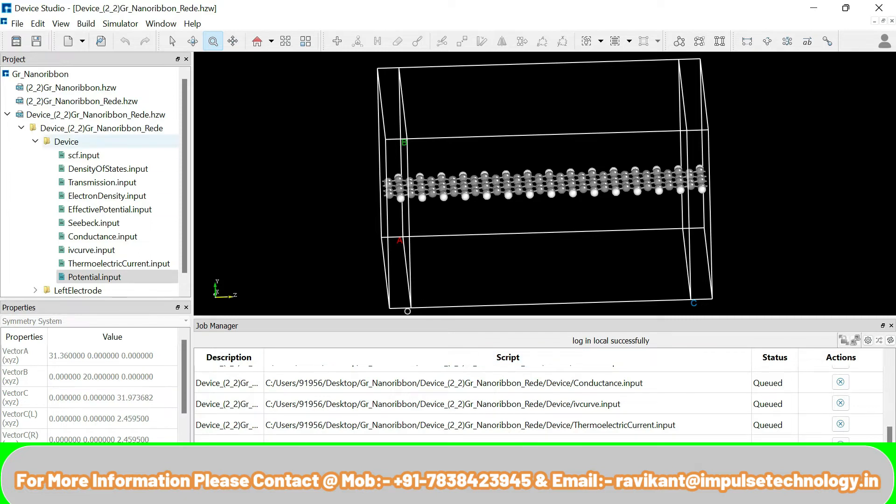
# - Collapse the Device folder, expand LeftElectrode, and check the left electrode's scf.input and BandStructure.input jobs
pyautogui.click(35, 142)
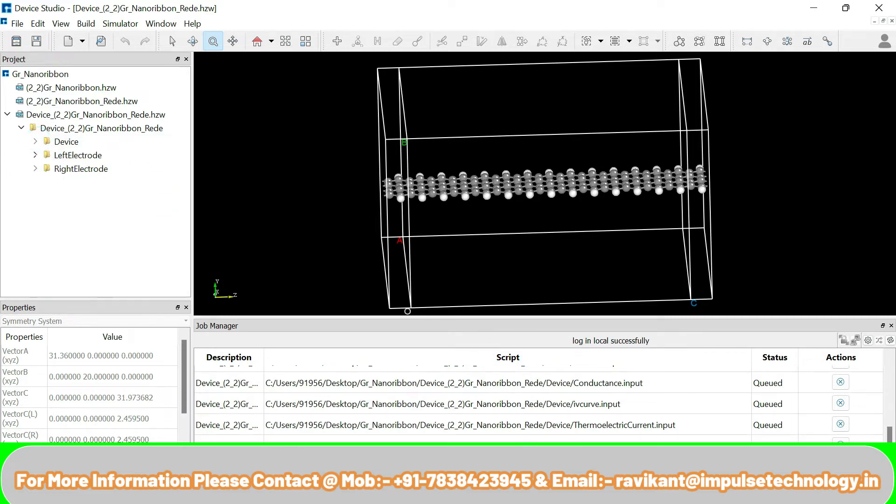
pyautogui.click(35, 155)
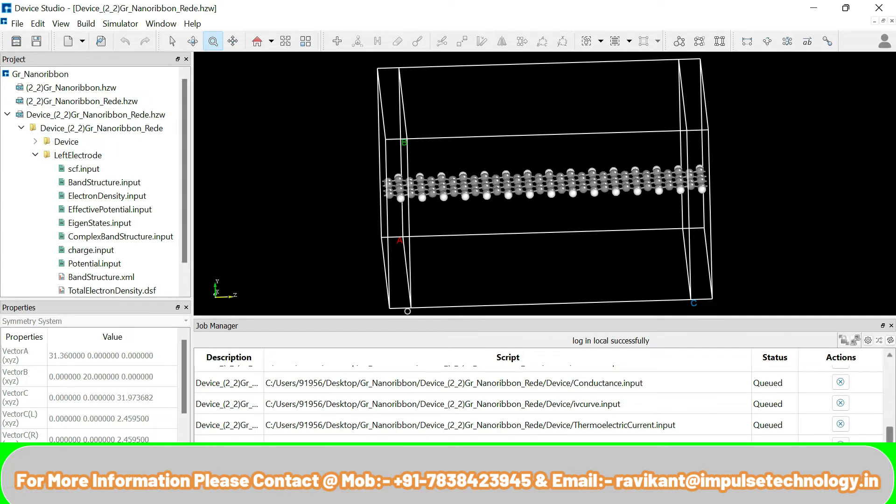
pyautogui.moveTo(890, 435); pyautogui.dragTo(888, 356)
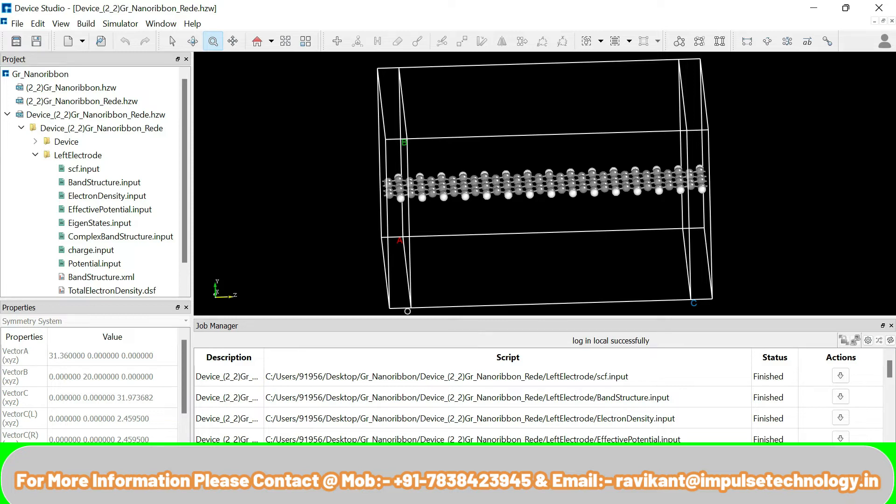
pyautogui.click(630, 381)
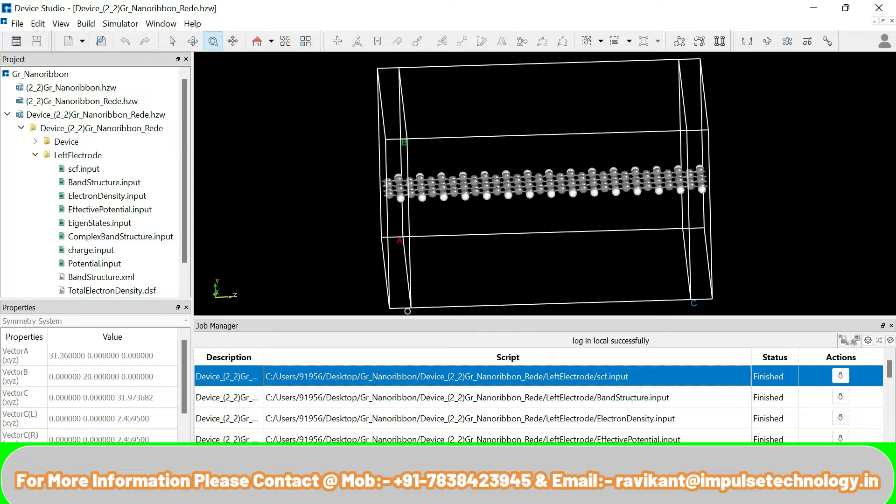
pyautogui.click(670, 397)
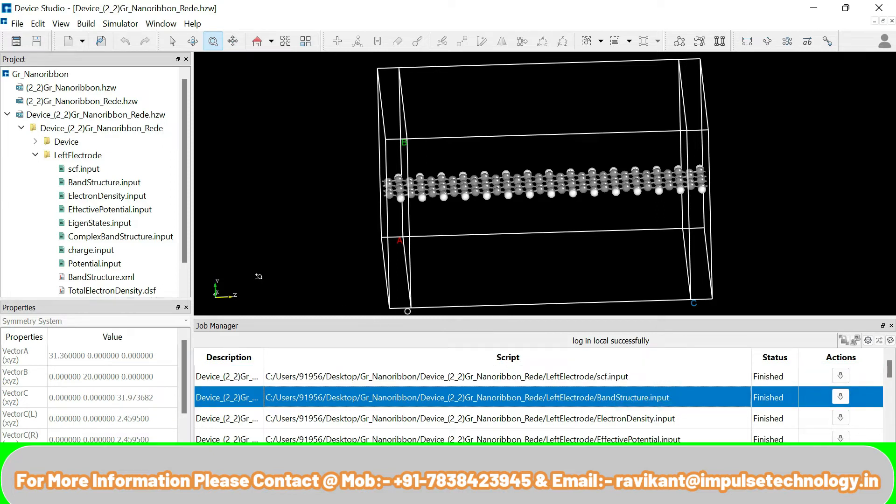
# - Show the plot of the left electrode's BandStructure.xml and widen its window to reveal all plot settings
pyautogui.scroll(-1, 184, 269)
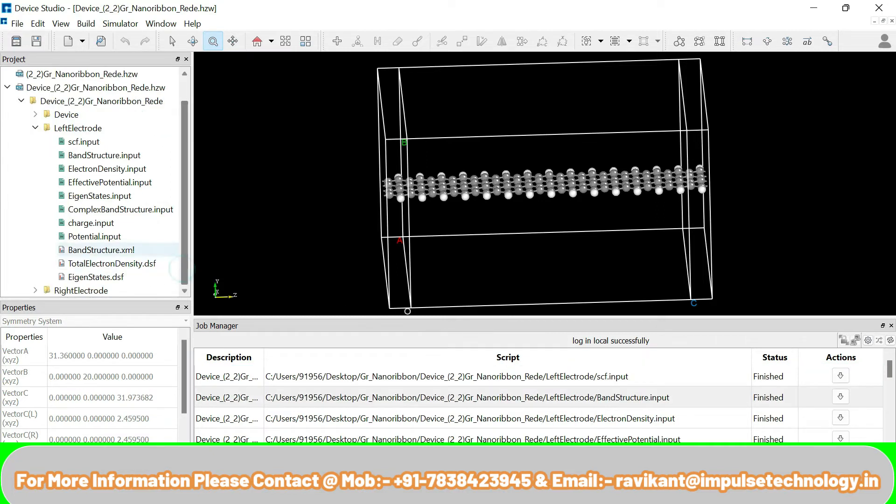
pyautogui.rightClick(115, 251)
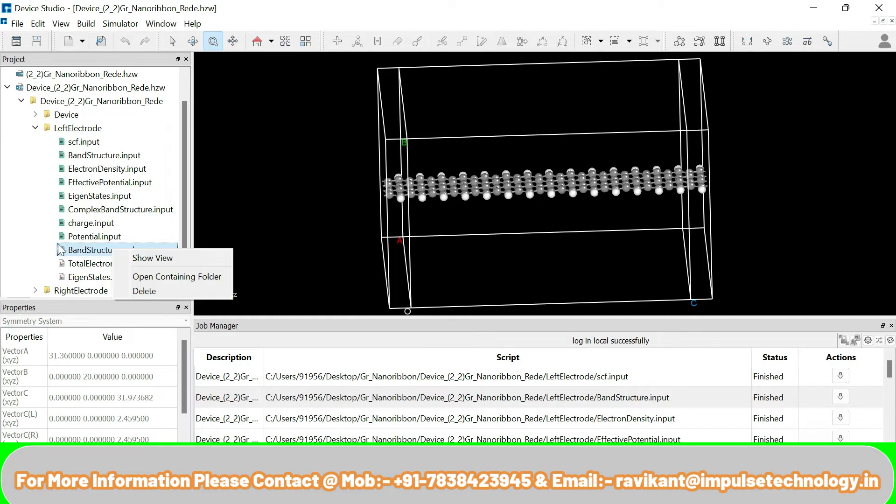
pyautogui.click(177, 259)
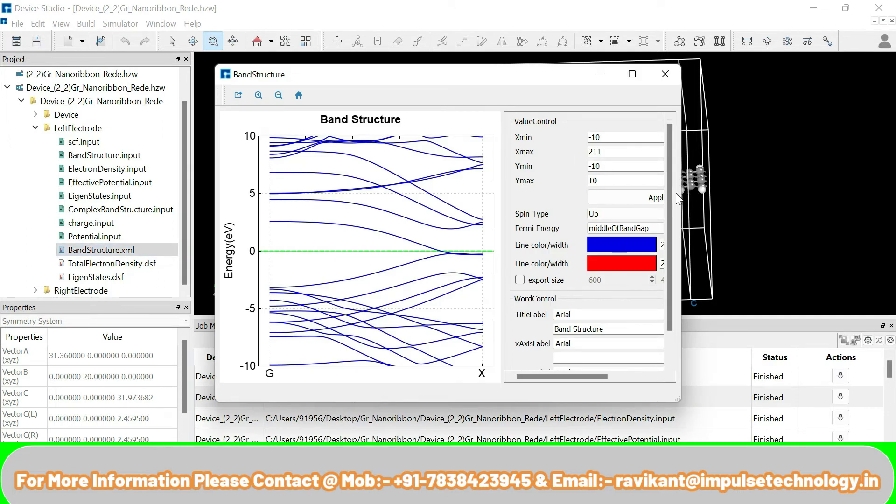
pyautogui.moveTo(682, 191); pyautogui.dragTo(809, 191)
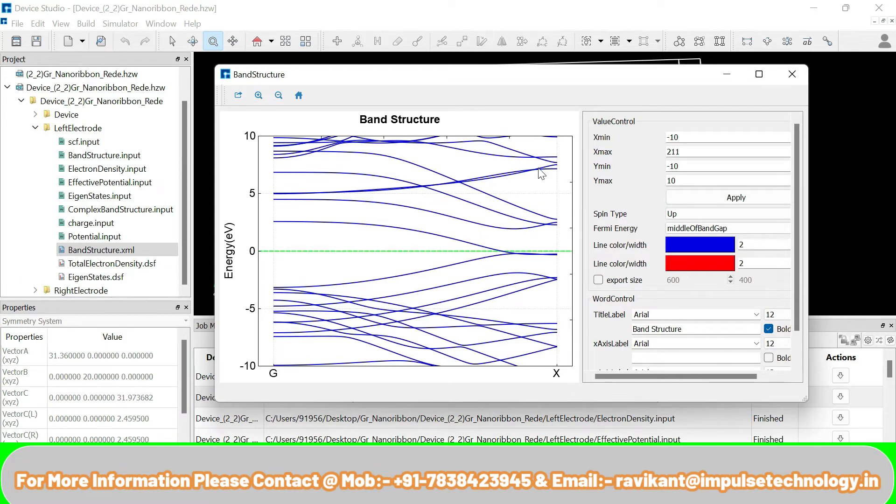
# - View the left electrode's spin-down bands, set the Spin Type to Both, and enlarge the plot window
pyautogui.click(692, 215)
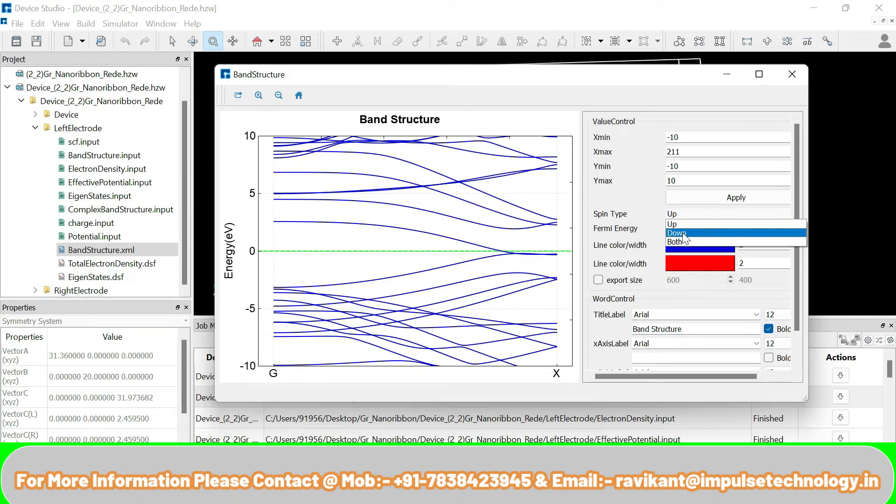
pyautogui.click(682, 232)
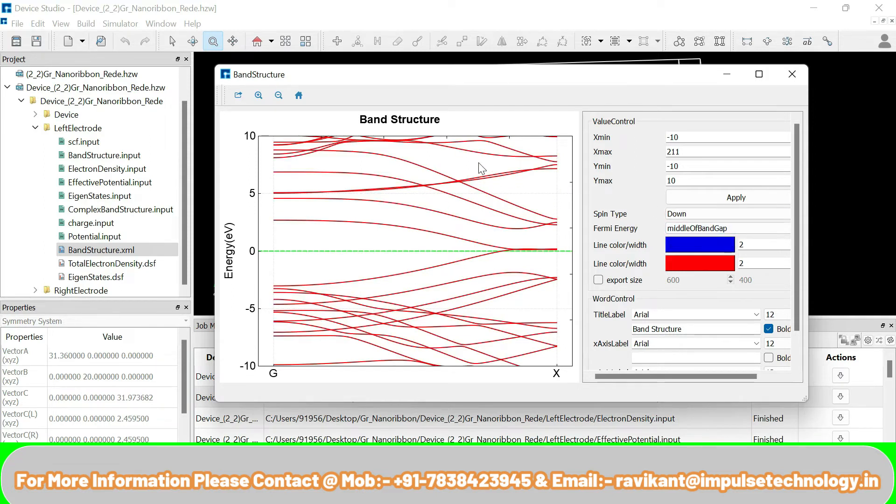
pyautogui.click(700, 212)
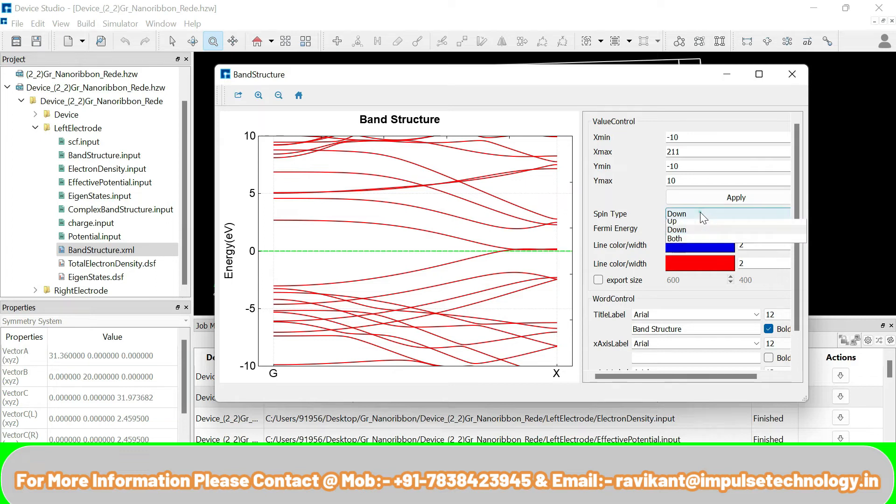
pyautogui.click(687, 241)
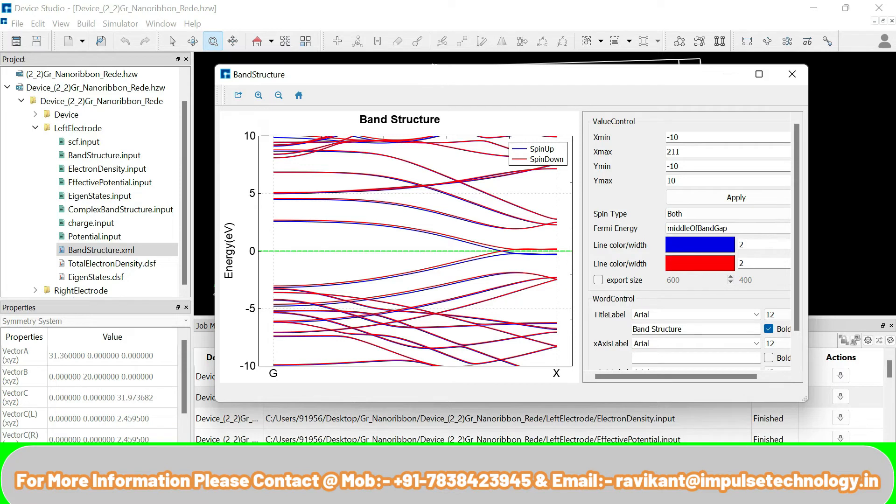
pyautogui.moveTo(431, 66); pyautogui.dragTo(426, 5)
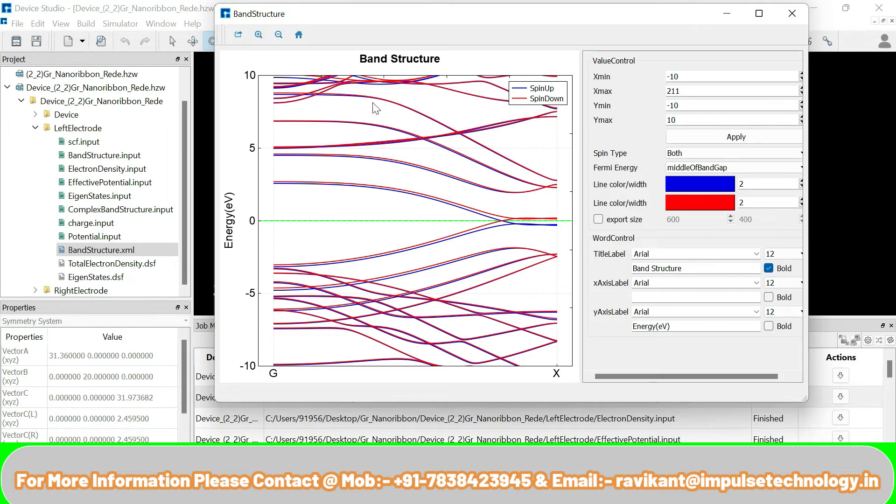
# - Export the band structure to the Desktop as a Text (*.txt) file named BandStructure, and close the plot window
pyautogui.click(238, 37)
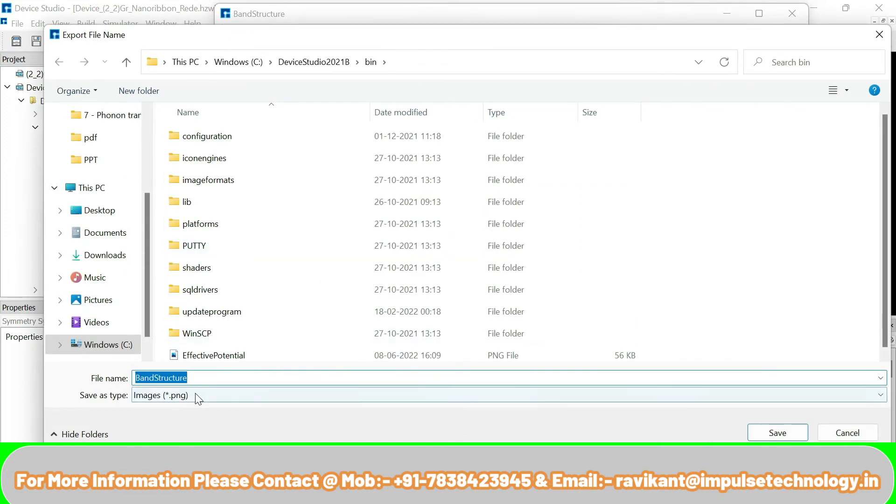
pyautogui.click(196, 395)
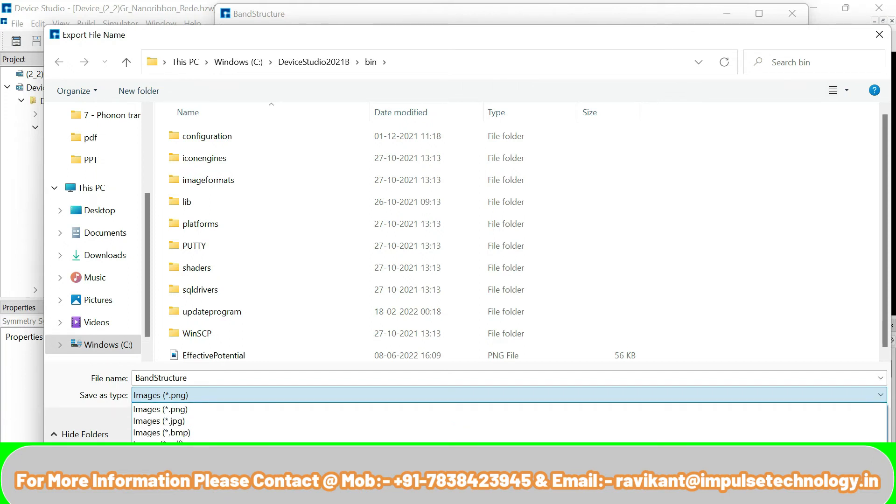
pyautogui.click(159, 456)
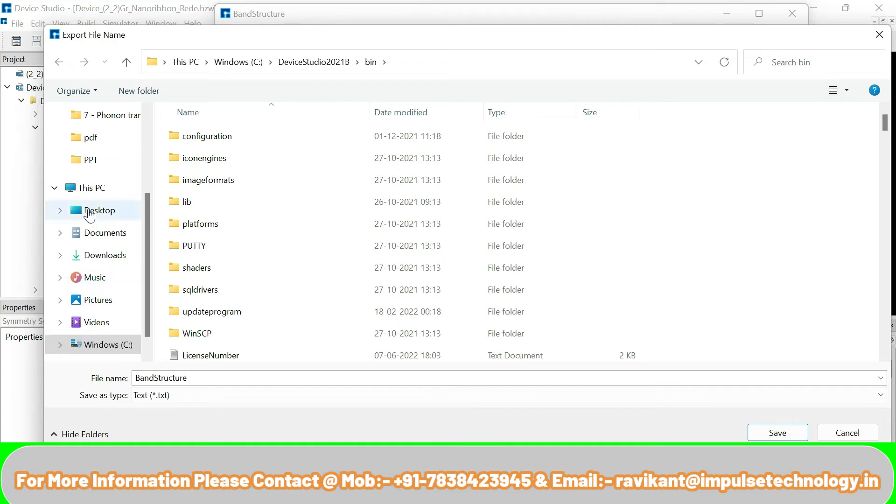
pyautogui.click(89, 213)
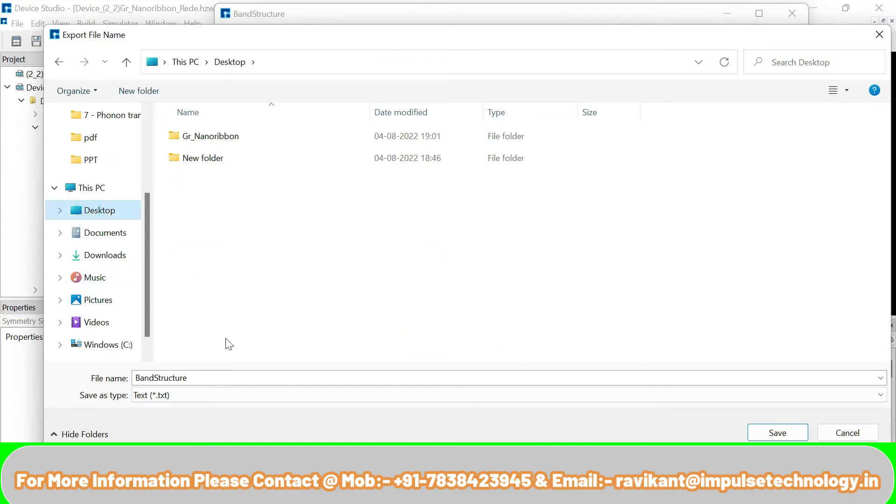
pyautogui.click(778, 433)
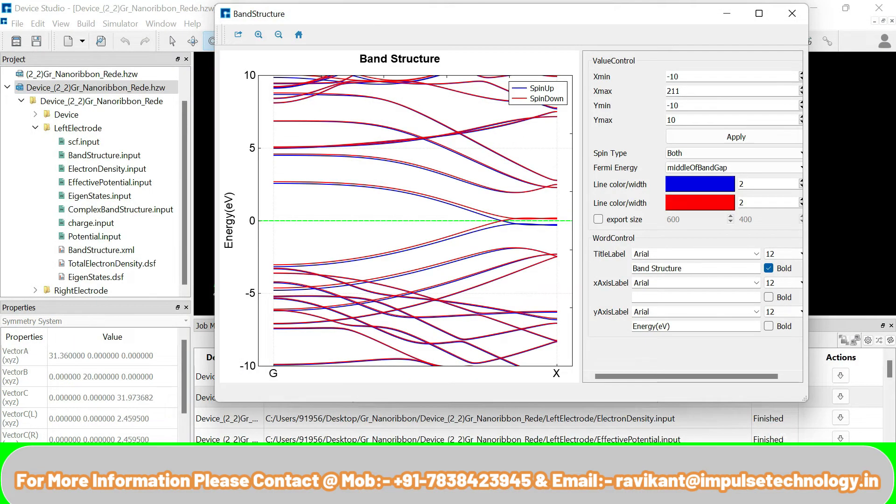
pyautogui.click(792, 13)
# - Show the left electrode's TotalElectronDensity.dsf in 3D and inspect the isosurface from several angles
pyautogui.click(119, 264)
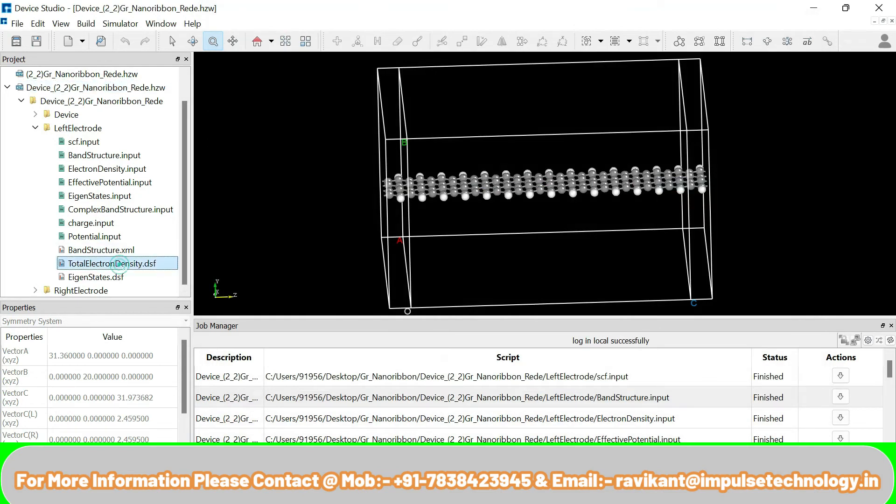
pyautogui.rightClick(121, 265)
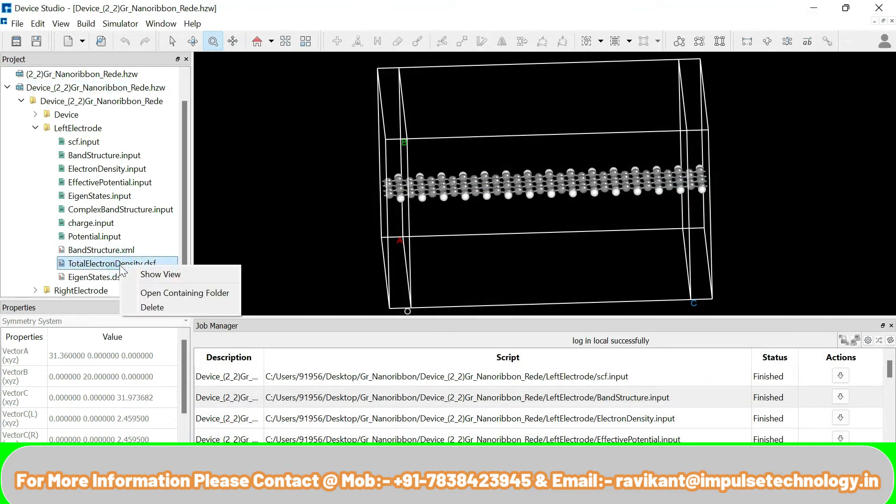
pyautogui.click(169, 279)
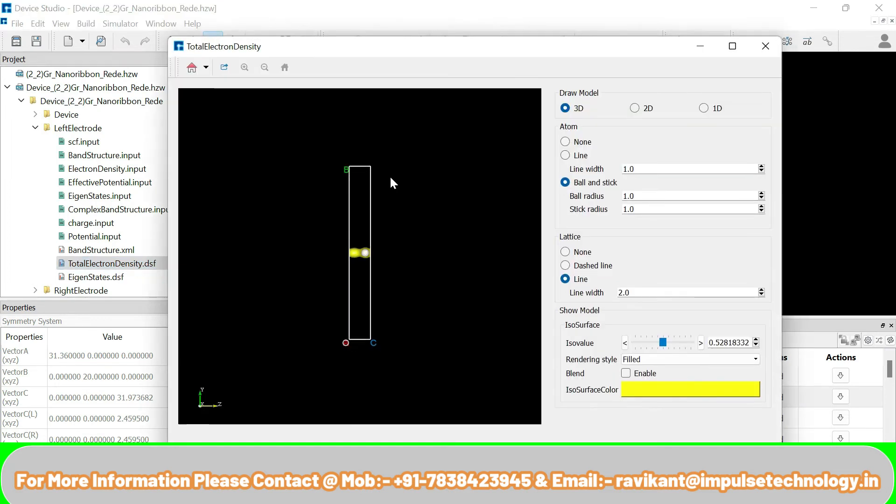
pyautogui.moveTo(390, 176); pyautogui.dragTo(277, 198)
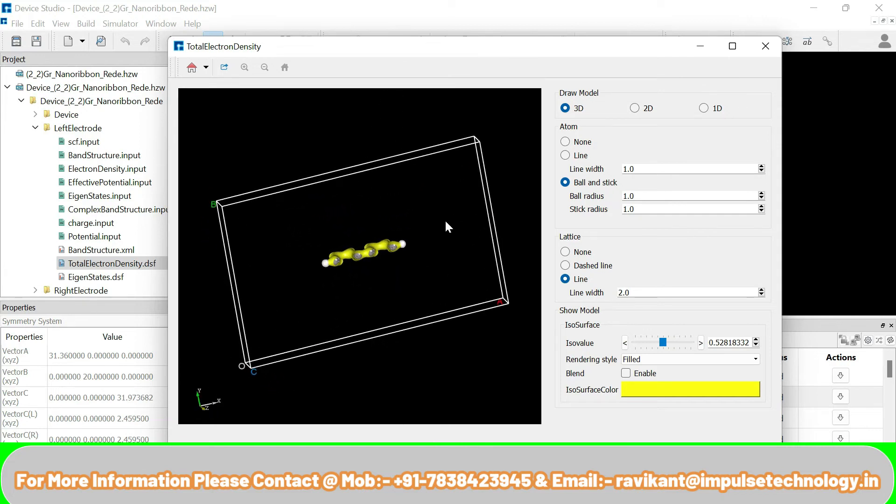
pyautogui.moveTo(446, 223); pyautogui.dragTo(518, 154)
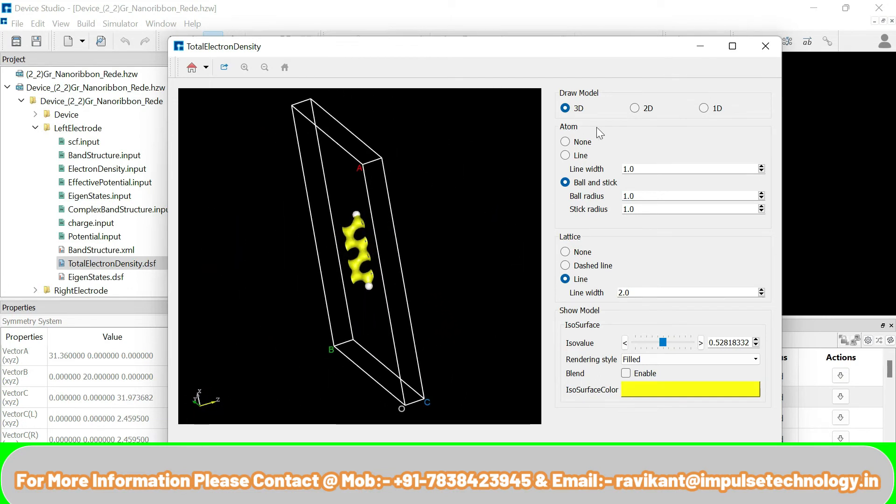
# - View the total electron density in 2D averaged along x, y and z, and inspect the central density region closely
pyautogui.click(636, 108)
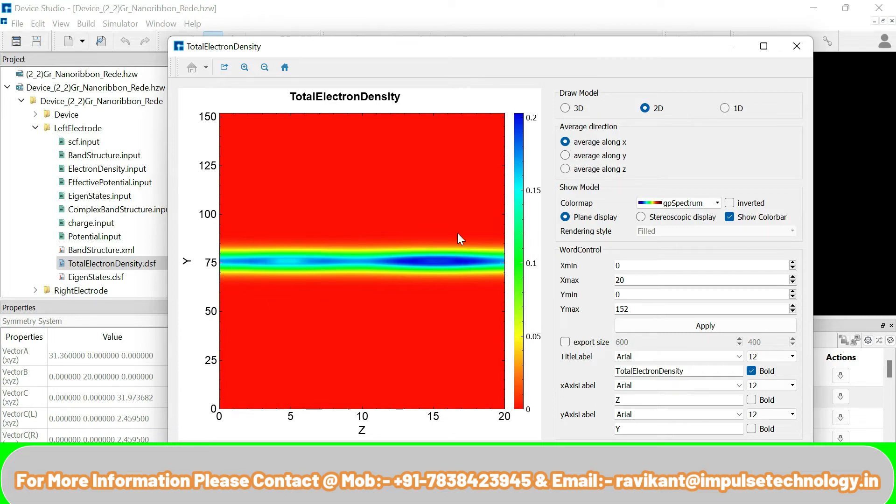
pyautogui.click(603, 158)
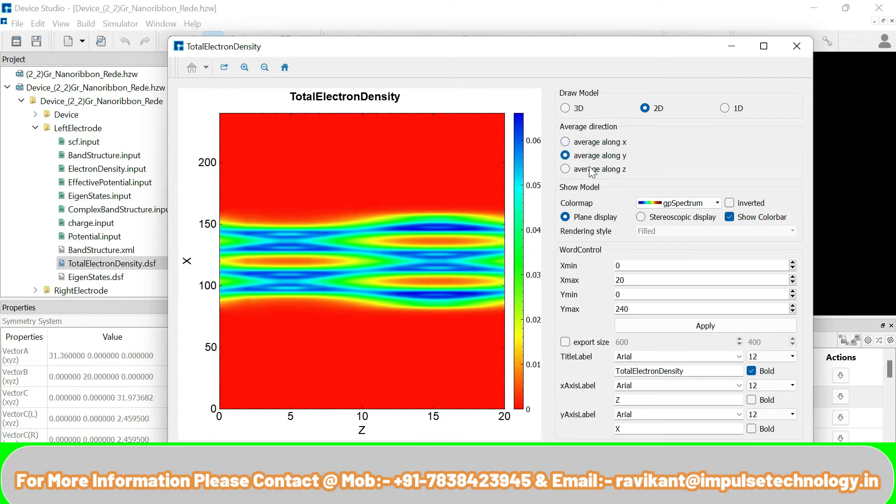
pyautogui.click(591, 170)
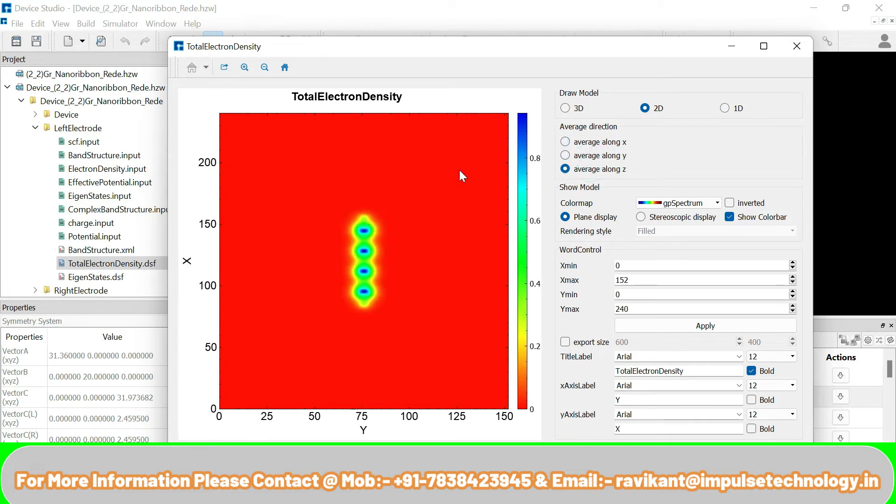
pyautogui.moveTo(319, 203); pyautogui.dragTo(399, 330)
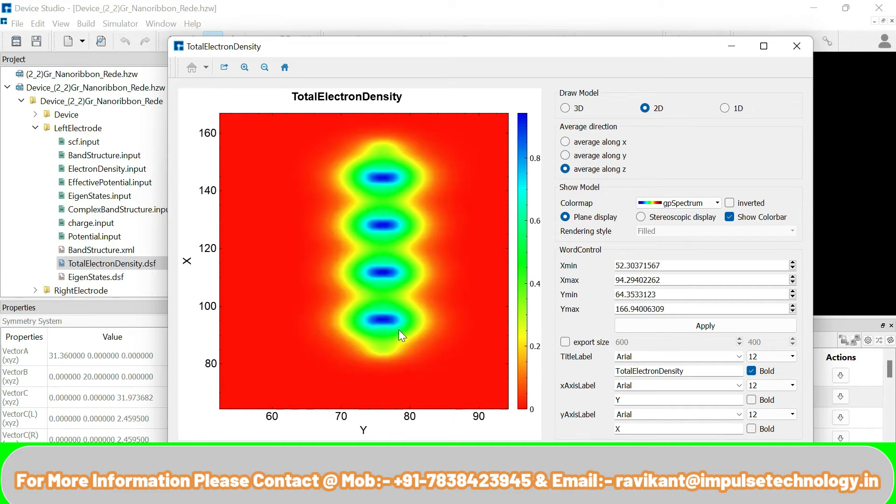
# - View the total electron density in 1D averaged in the xy, yz and xz planes, and close its window
pyautogui.click(727, 108)
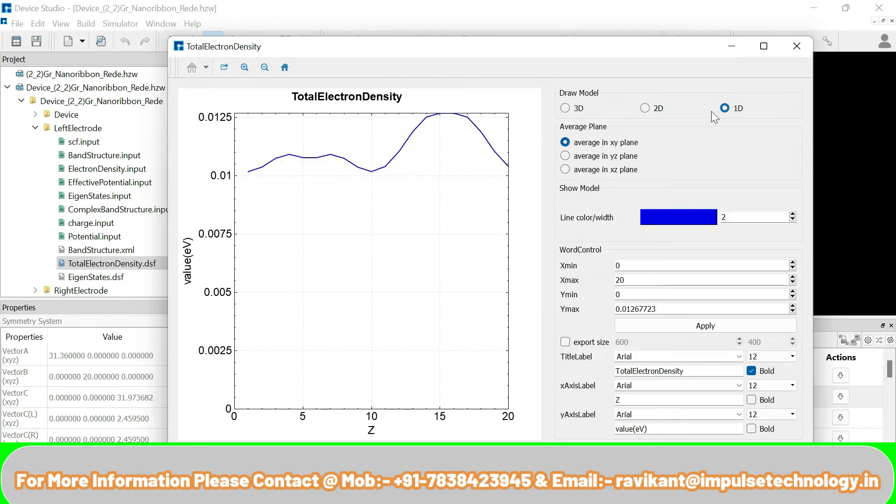
pyautogui.click(608, 159)
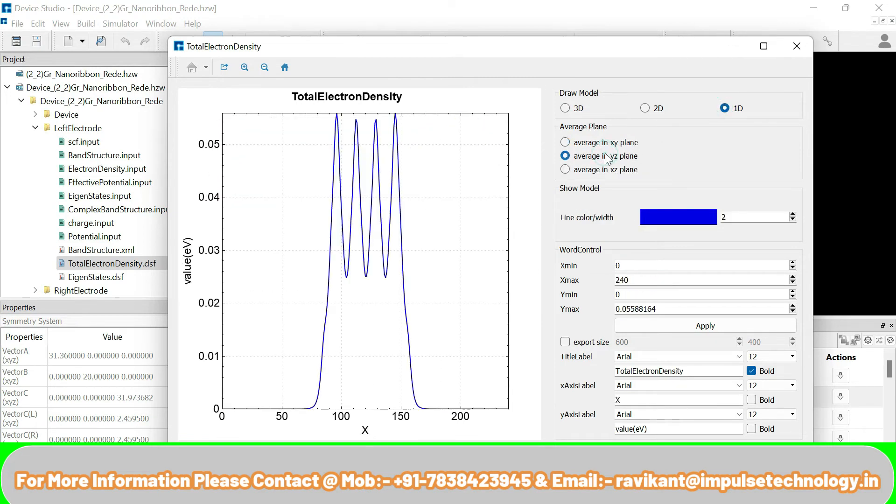
pyautogui.click(566, 170)
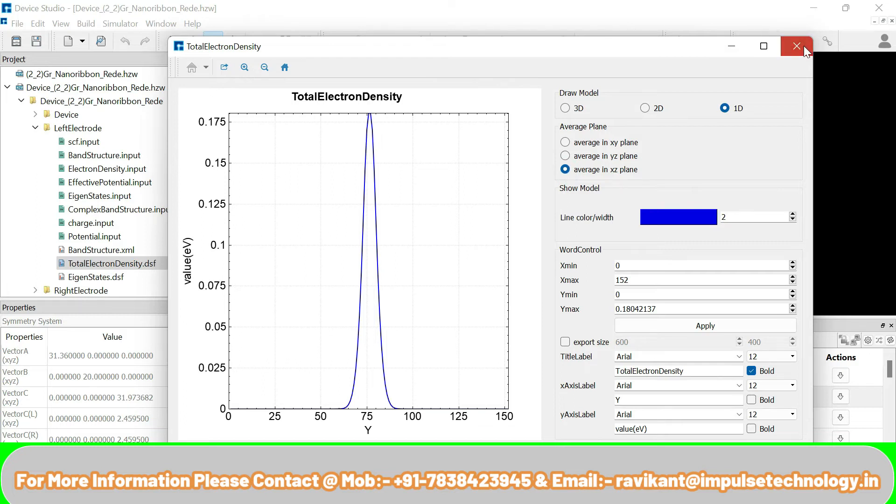
pyautogui.click(803, 46)
# - Show the left electrode's EigenStates.dsf in 3D and inspect the eigenstate from several angles
pyautogui.click(100, 277)
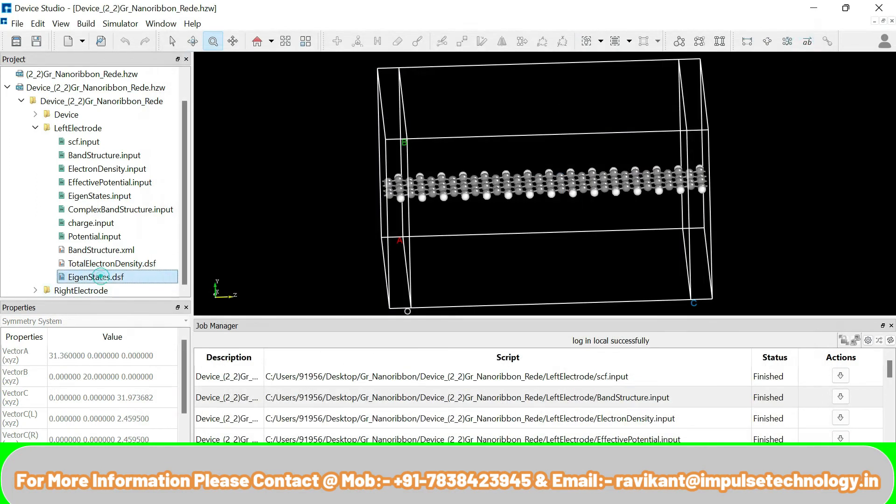
pyautogui.rightClick(102, 278)
pyautogui.click(141, 287)
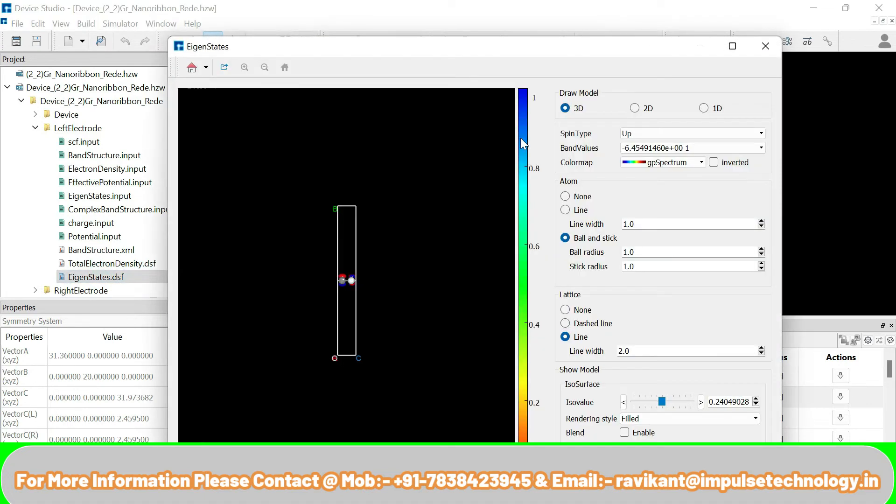
pyautogui.moveTo(392, 215); pyautogui.dragTo(254, 190)
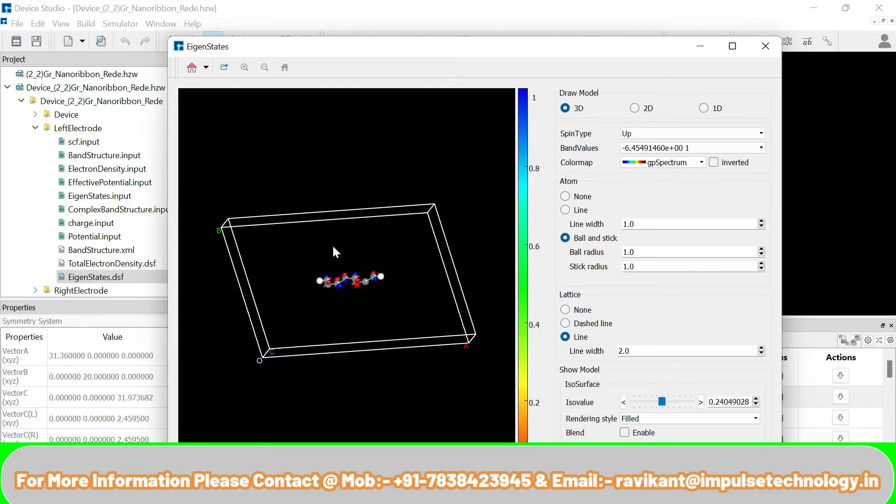
pyautogui.moveTo(333, 247); pyautogui.dragTo(400, 315)
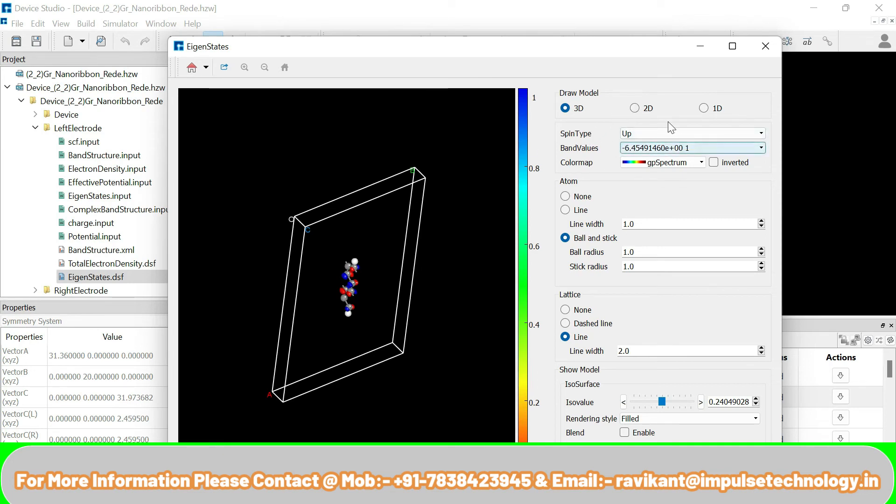
# - Set the eigenstates' SpinType to Down and view them in 2D averaged along x, y and z
pyautogui.click(636, 135)
pyautogui.click(635, 150)
pyautogui.click(637, 110)
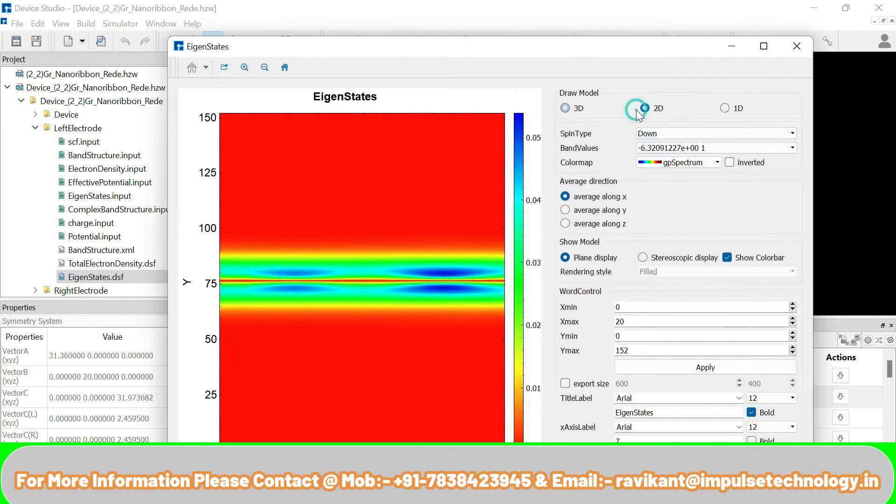
pyautogui.click(586, 209)
pyautogui.click(584, 225)
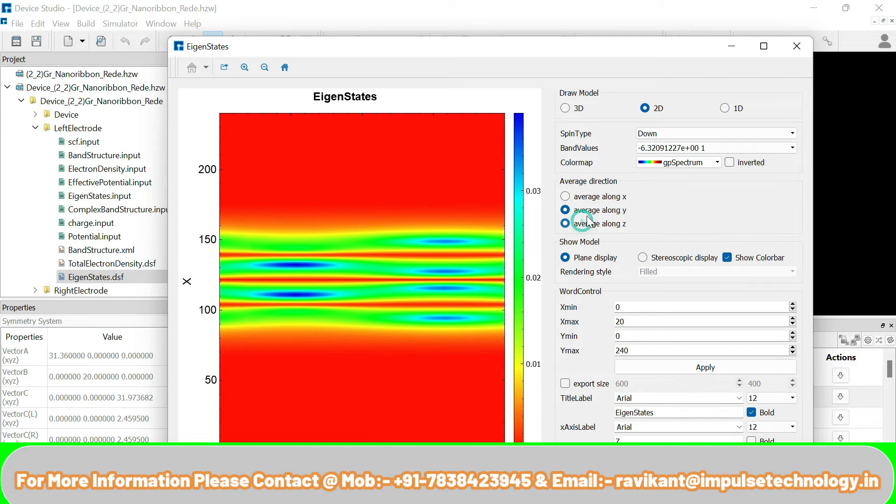
# - View the eigenstates in 1D averaged in the xy plane, switch the SpinType to Up, and close the window
pyautogui.click(726, 110)
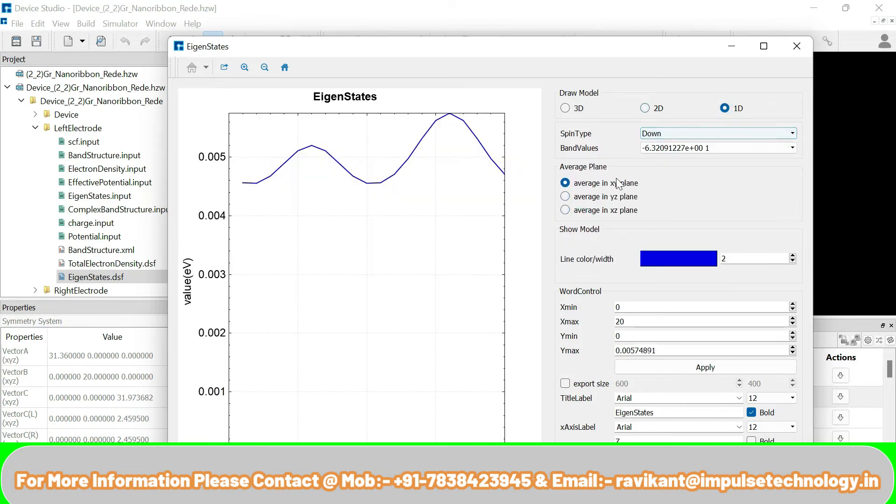
pyautogui.click(668, 136)
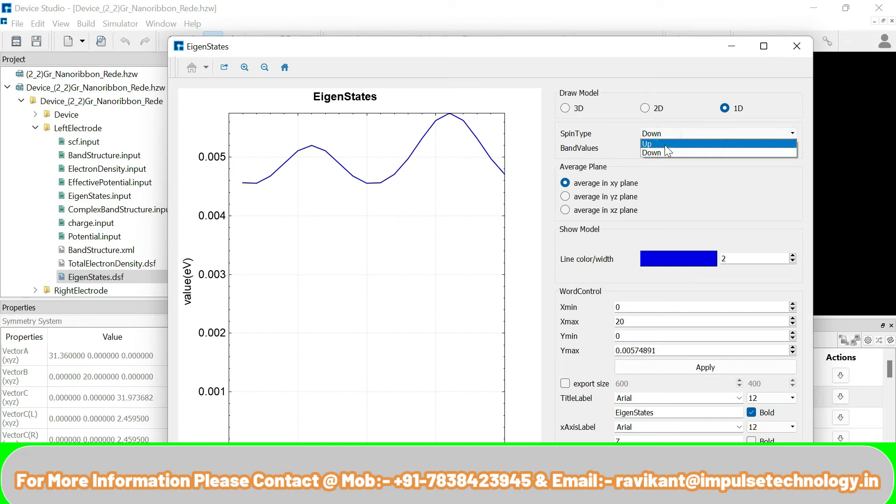
pyautogui.click(665, 144)
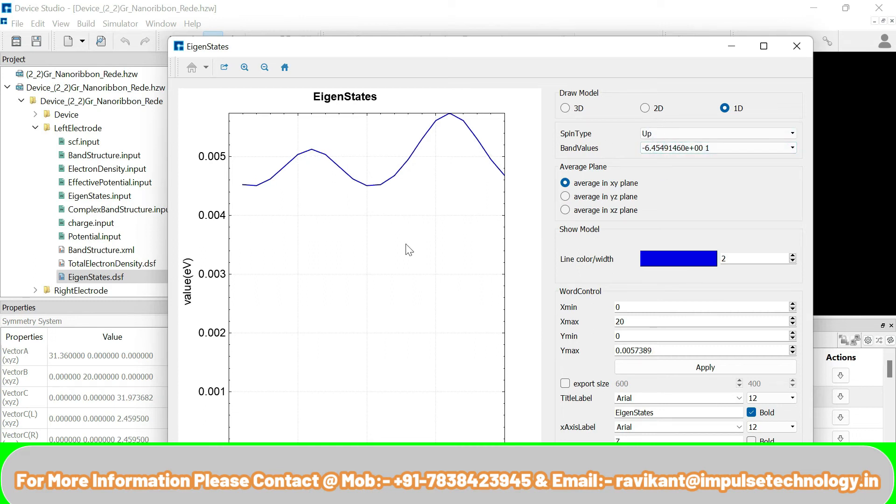
pyautogui.click(796, 46)
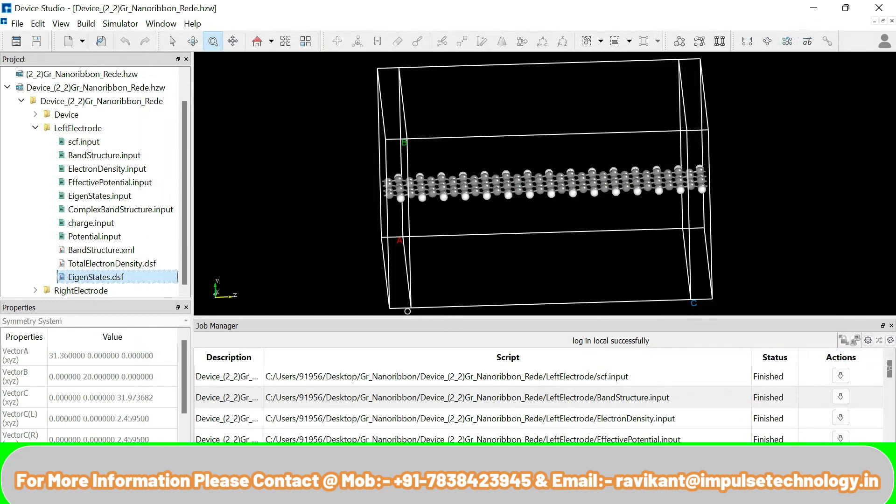
# - Check the job statuses in the Job Manager, from the left electrode's ComplexBandStructure.input to the device's ThermoelectricCurrent.input
pyautogui.moveTo(891, 370); pyautogui.dragTo(890, 381)
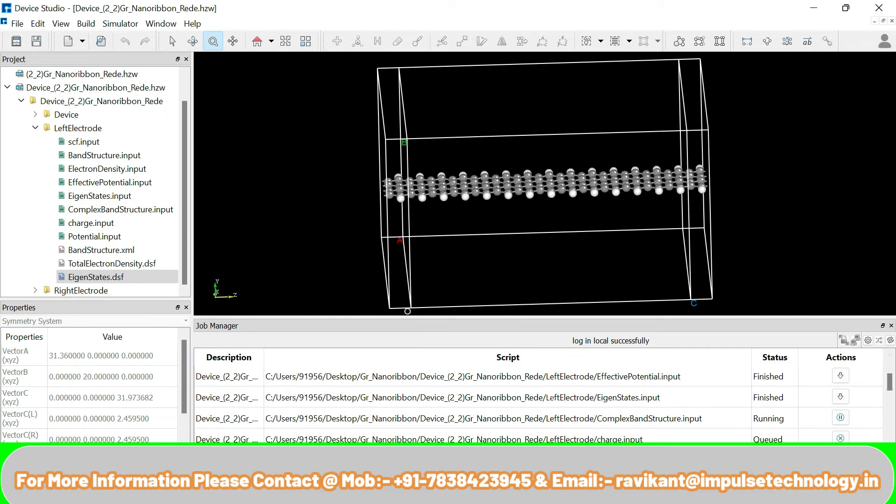
pyautogui.click(686, 420)
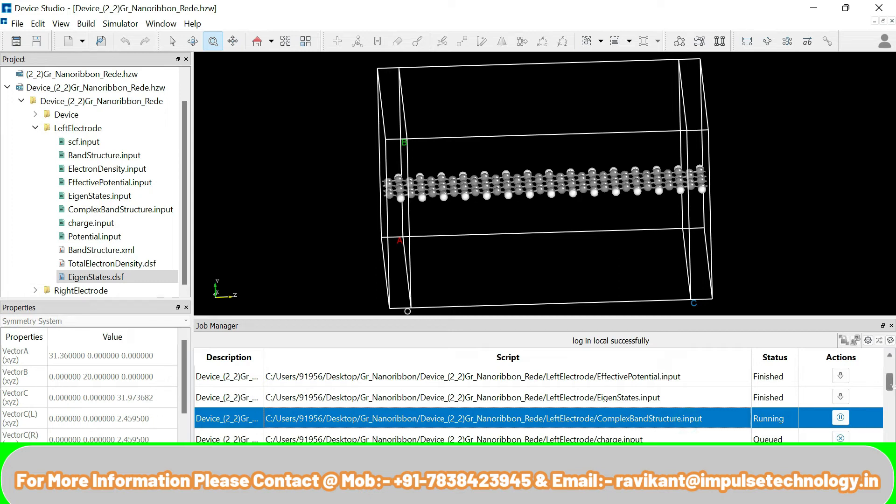
pyautogui.moveTo(891, 386); pyautogui.dragTo(891, 395)
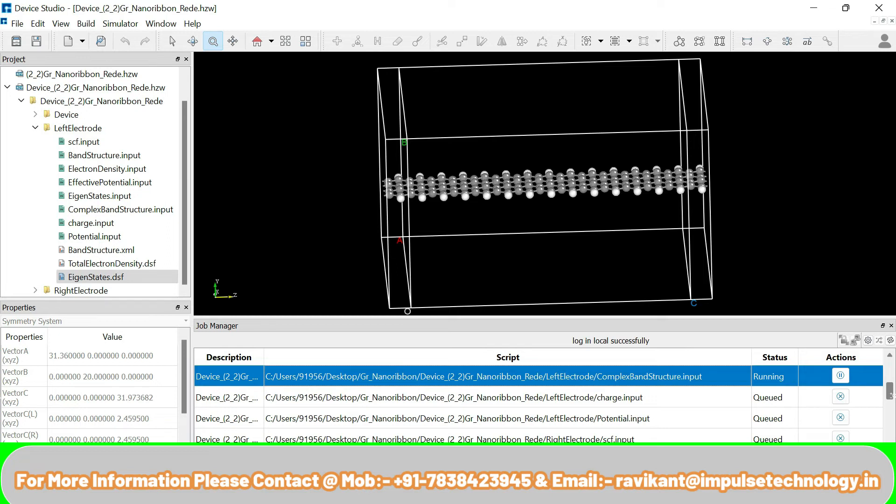
pyautogui.moveTo(889, 392); pyautogui.dragTo(891, 434)
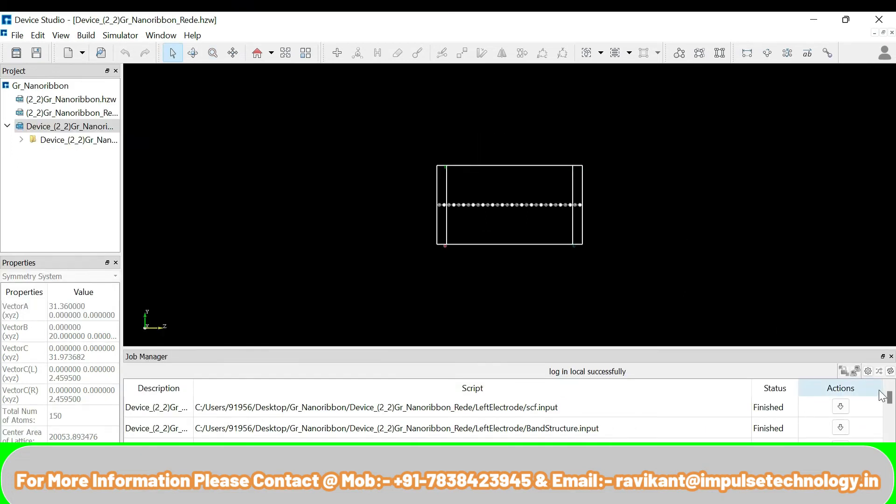
pyautogui.moveTo(890, 401); pyautogui.dragTo(889, 447)
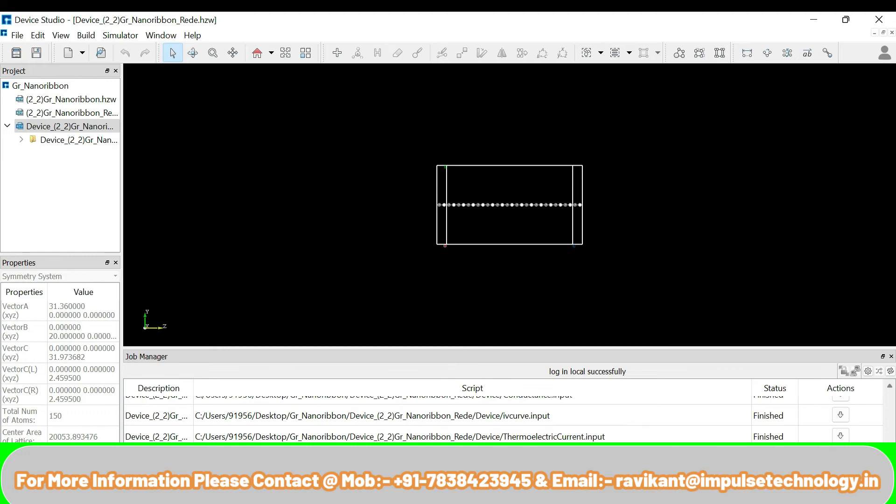
# - Expand the device project's Device folder and widen the project tree to make its file names readable
pyautogui.click(21, 140)
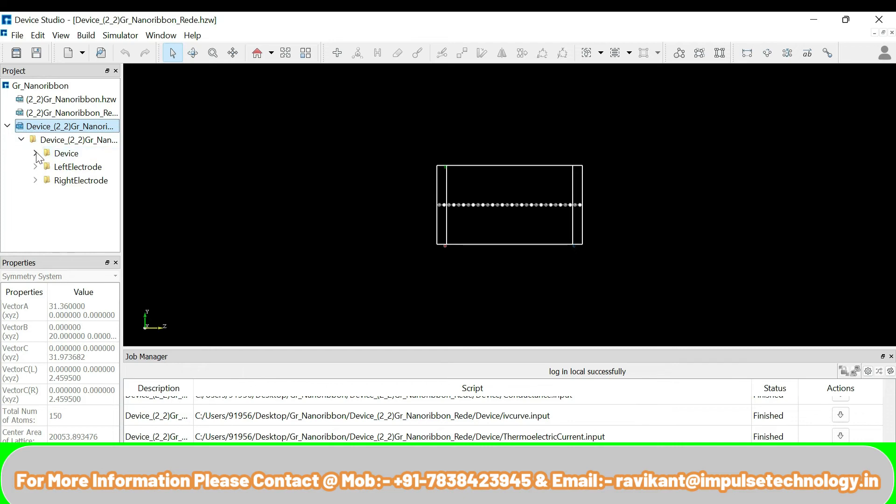
pyautogui.click(35, 153)
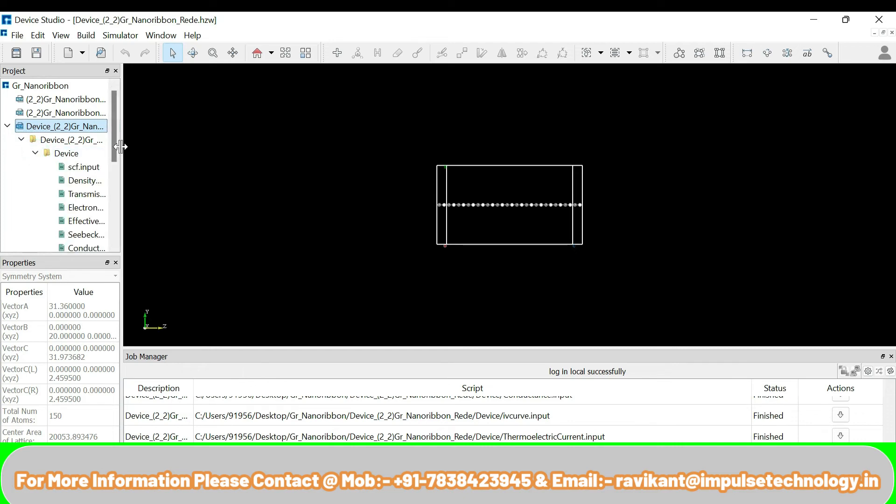
pyautogui.moveTo(120, 147); pyautogui.dragTo(161, 149)
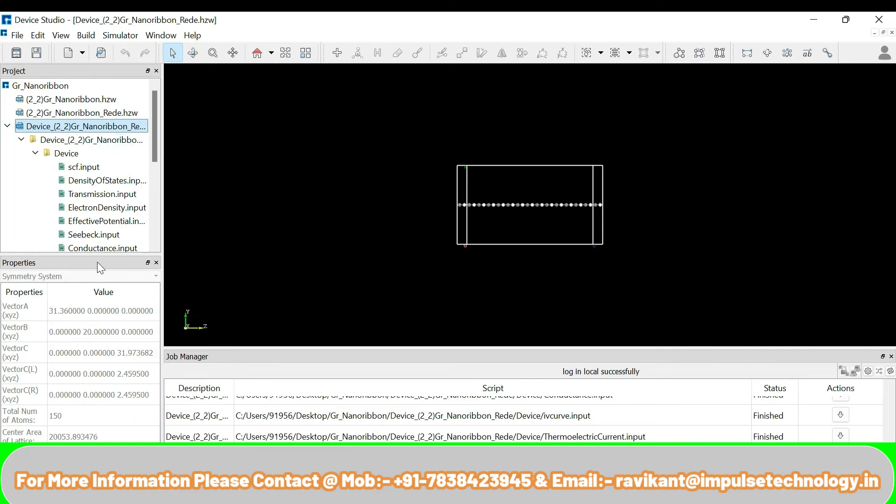
# - Show the plot of the device's DensityOfStates.xml result and enlarge its window
pyautogui.moveTo(97, 255); pyautogui.dragTo(103, 334)
pyautogui.moveTo(155, 209); pyautogui.dragTo(154, 273)
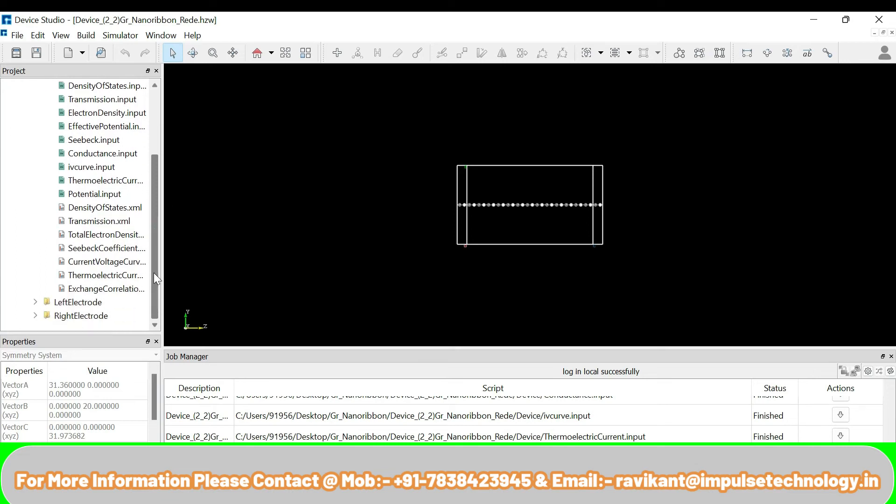
pyautogui.rightClick(108, 211)
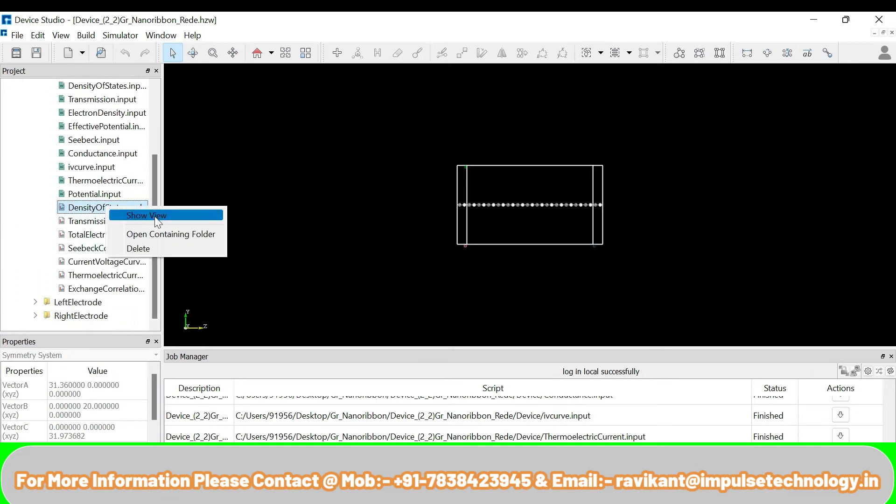
pyautogui.click(155, 217)
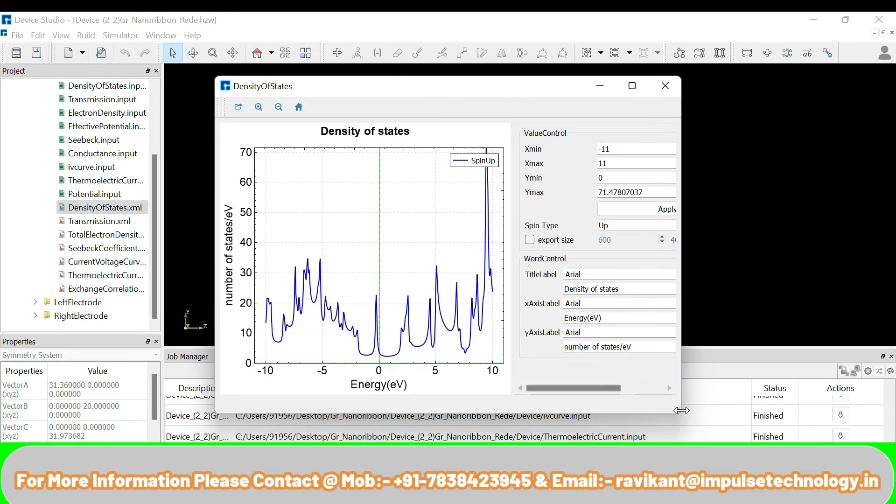
pyautogui.moveTo(677, 413); pyautogui.dragTo(754, 427)
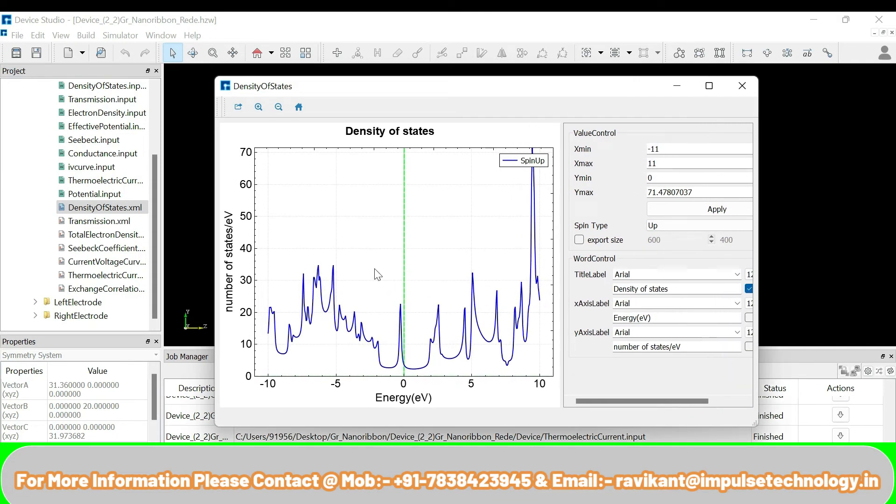
# - Set the density of states plot's energy range to Xmin -10 and Xmax 10 and apply it
pyautogui.click(672, 148)
pyautogui.click(665, 165)
pyautogui.press('BackSpace')
pyautogui.click(704, 208)
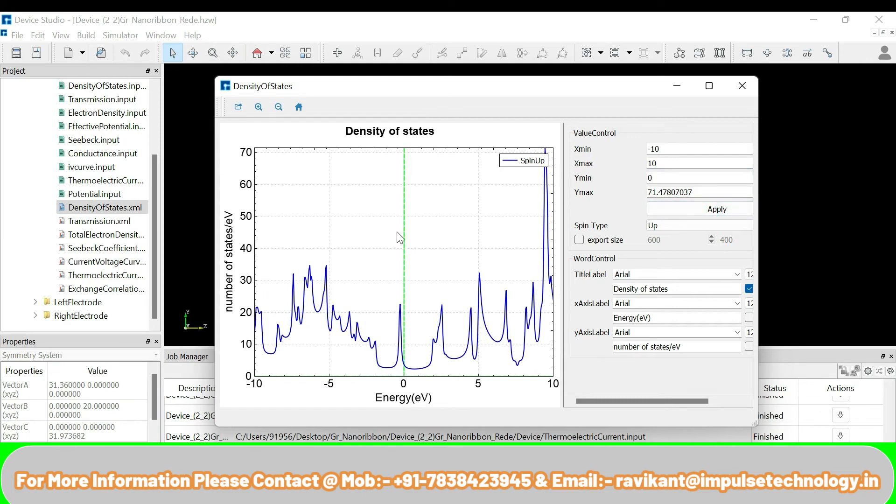
# - Show the density of states for Spin Type Down, and switch the plot to Both
pyautogui.click(678, 234)
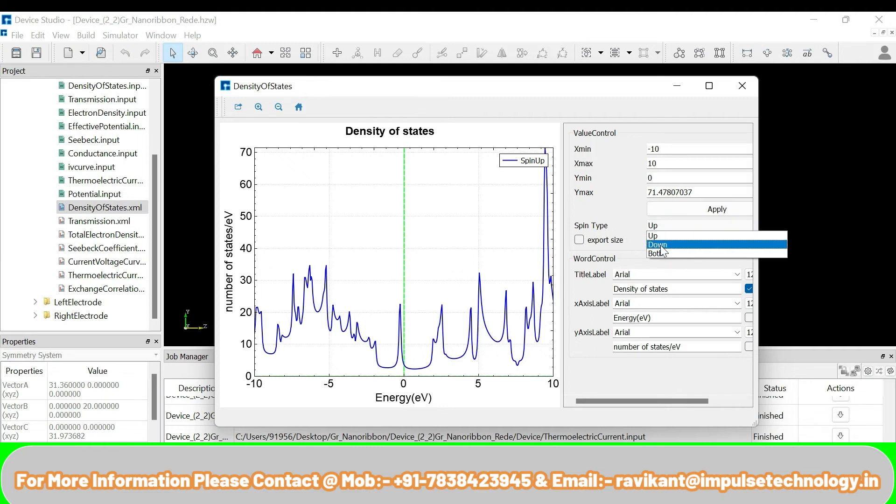
pyautogui.click(663, 246)
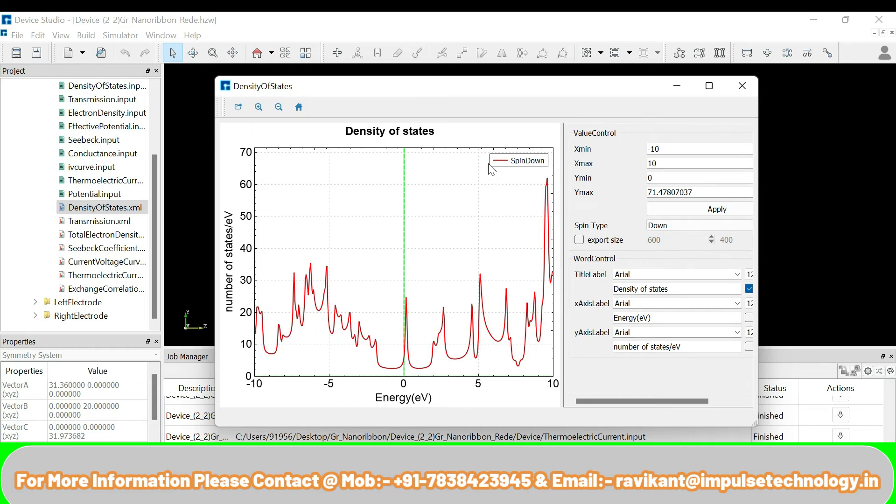
pyautogui.click(673, 229)
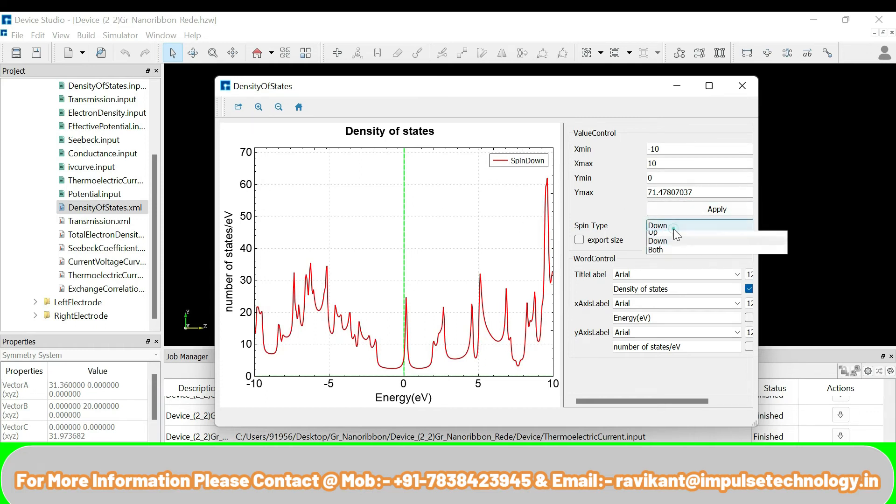
pyautogui.click(657, 253)
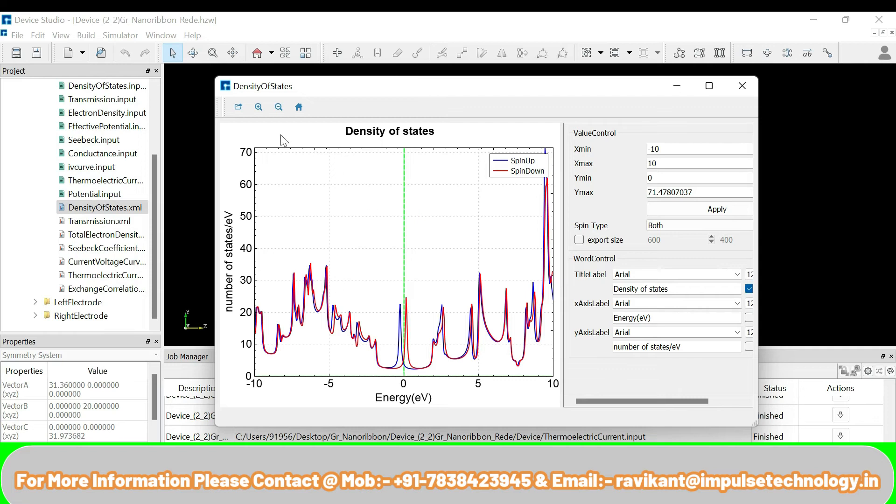
# - Export the density of states as the text file DensityOfStates to the Desktop and close the plot window
pyautogui.click(239, 107)
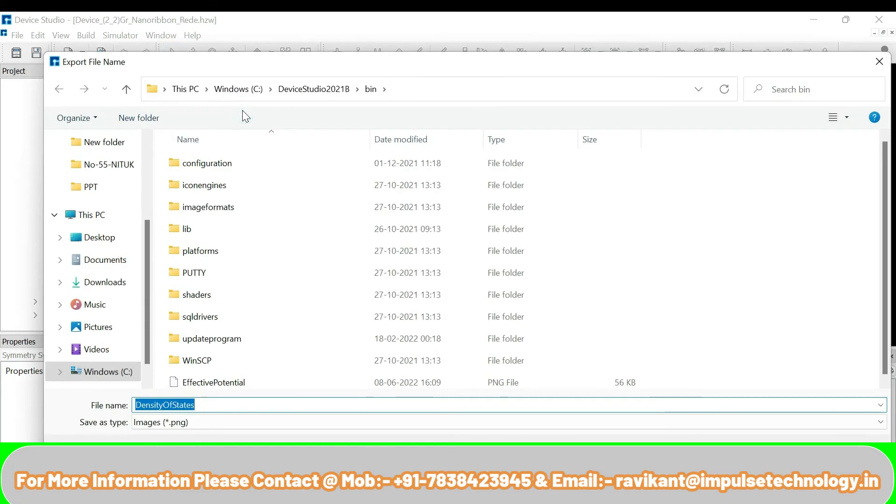
pyautogui.click(193, 425)
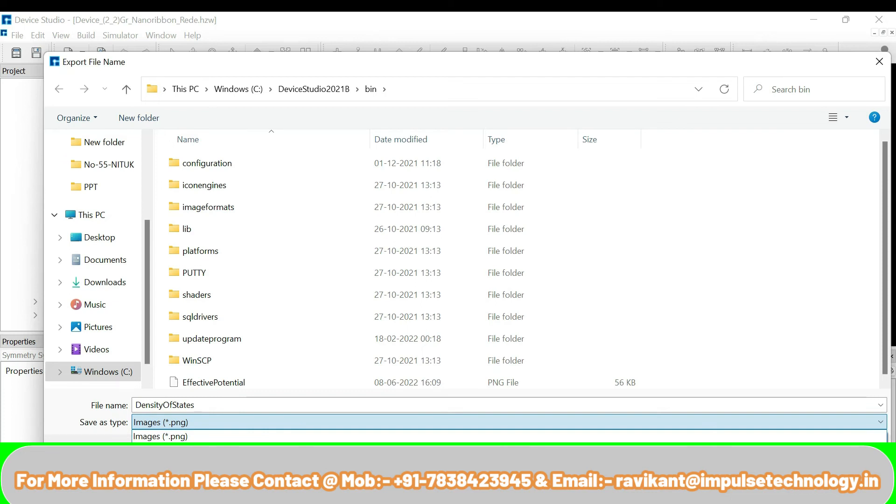
pyautogui.click(274, 450)
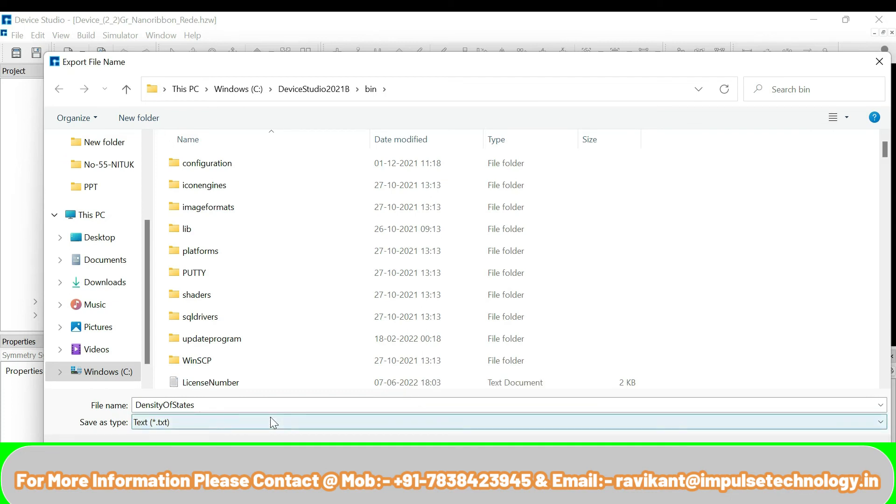
pyautogui.click(100, 241)
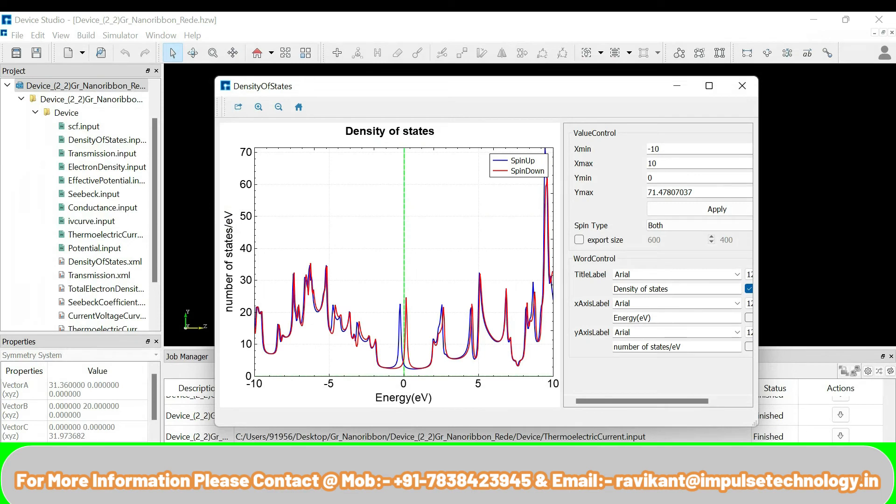
pyautogui.click(738, 89)
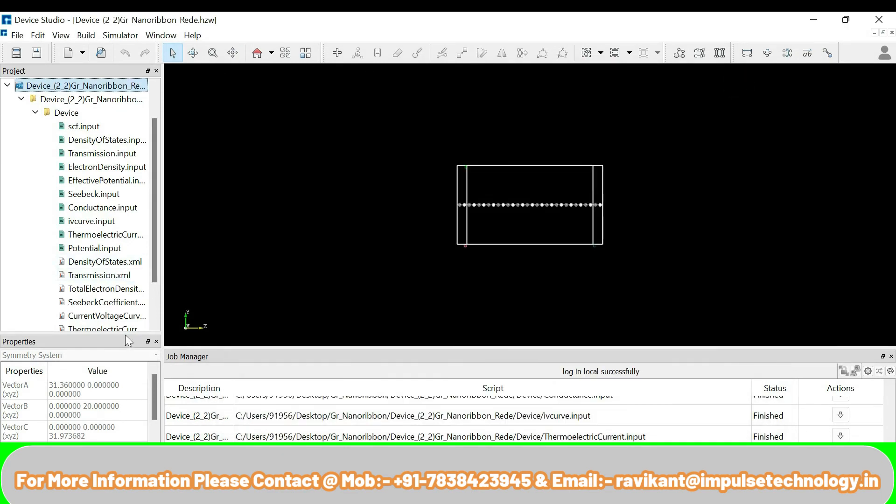
# - Enlarge the project tree and show the plot of the device's Transmission.xml result
pyautogui.moveTo(125, 332); pyautogui.dragTo(125, 380)
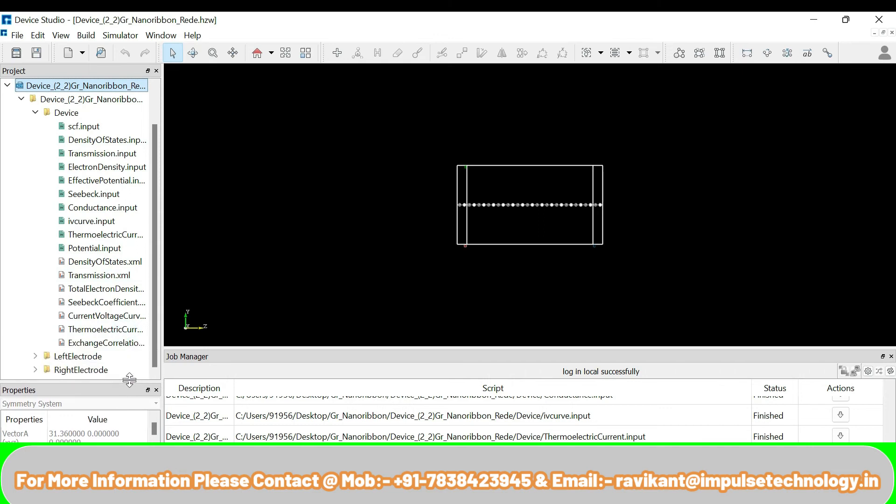
pyautogui.rightClick(96, 275)
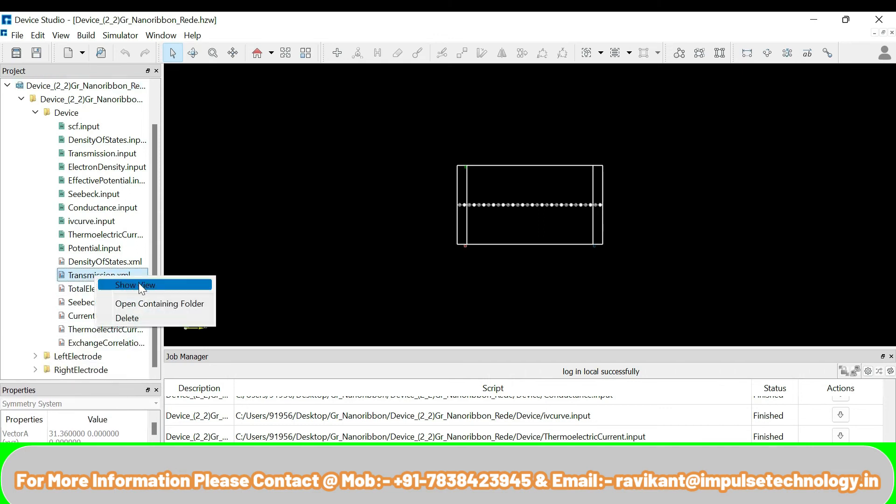
pyautogui.click(164, 286)
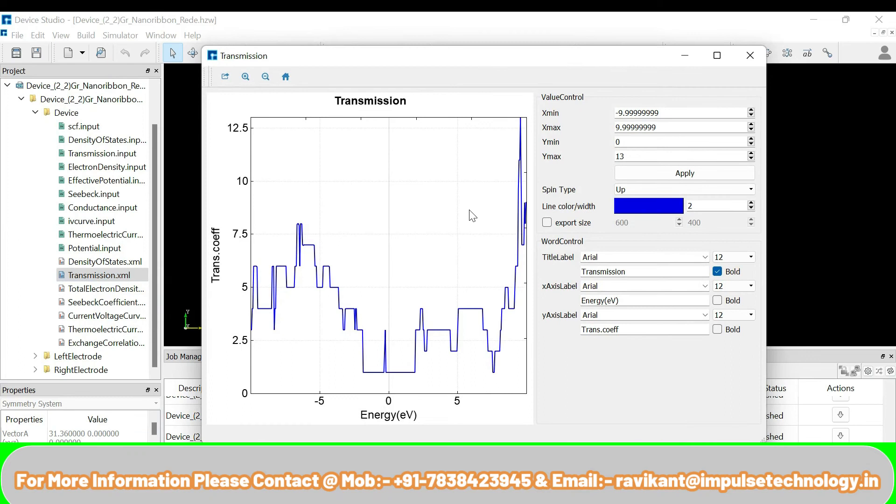
# - View the transmission spectrum with Spin Type Down, Both and Total, and close the plot window
pyautogui.click(644, 188)
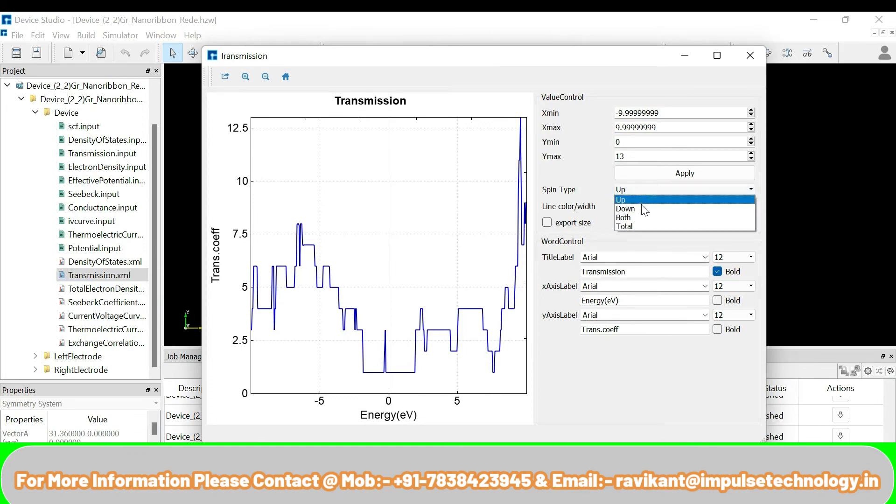
pyautogui.click(644, 210)
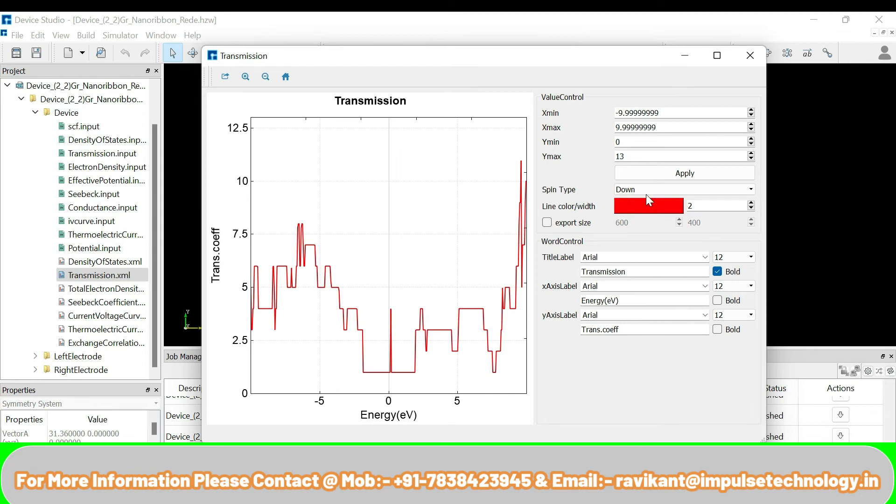
pyautogui.click(649, 190)
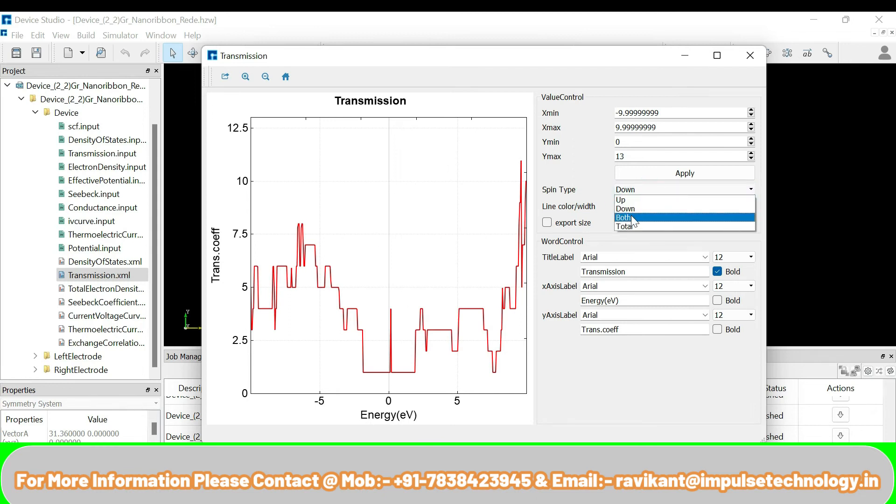
pyautogui.click(631, 217)
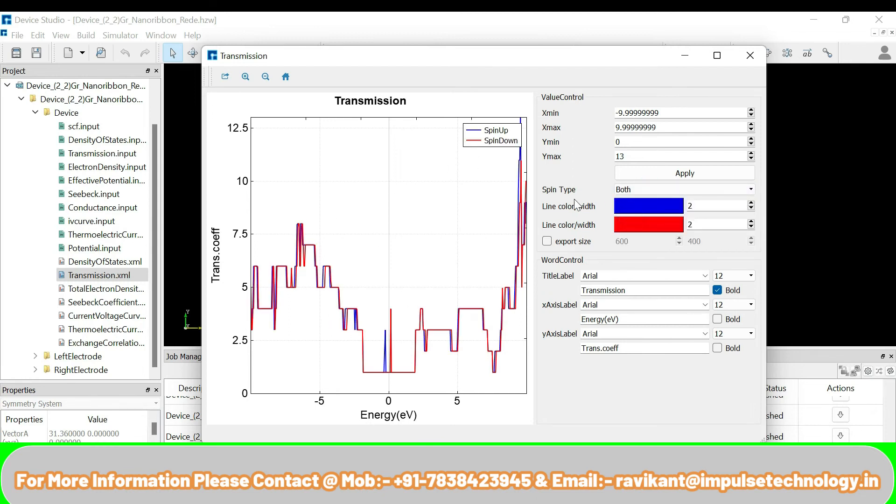
pyautogui.click(648, 190)
pyautogui.click(635, 231)
pyautogui.click(760, 56)
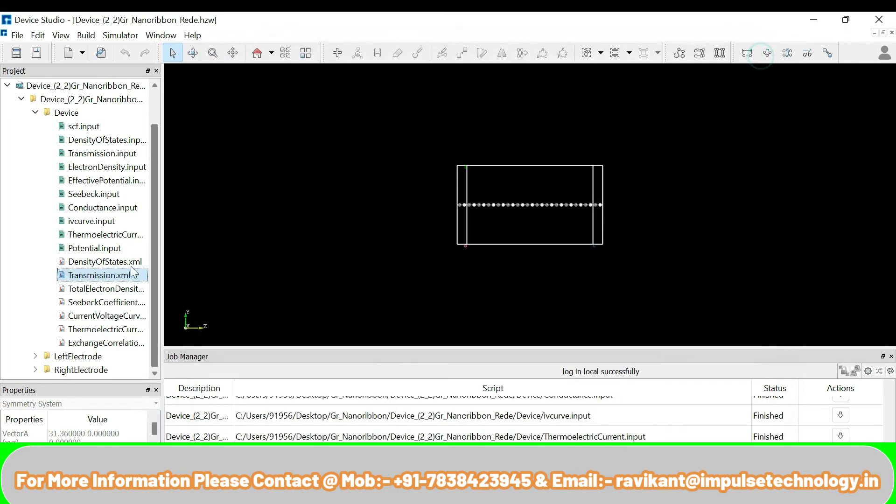
# - Show the device's total electron density result and rotate the 3D isosurface to see the ribbon's face
pyautogui.rightClick(109, 289)
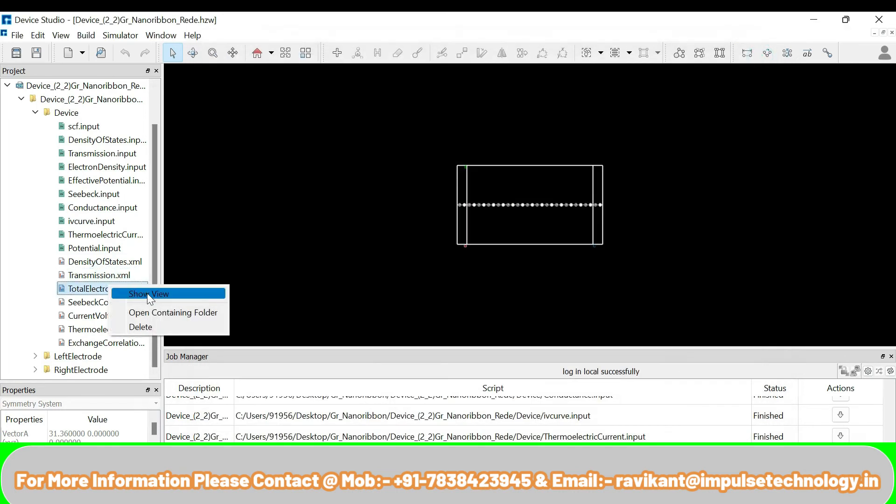
pyautogui.click(147, 293)
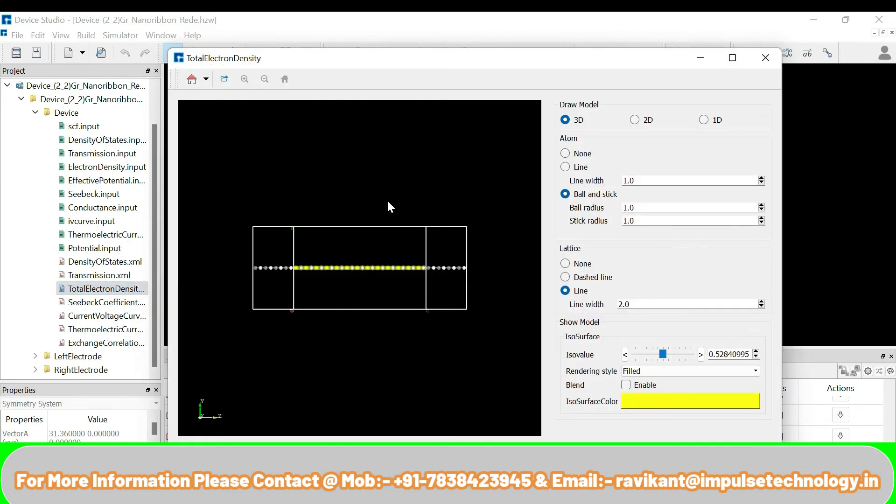
pyautogui.moveTo(402, 180); pyautogui.dragTo(269, 253)
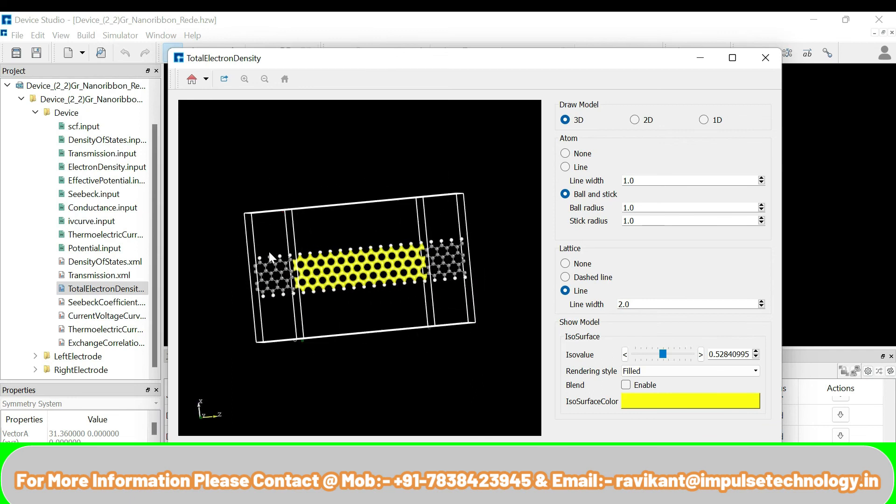
# - View the 3D total electron density in the xz, yx and zx orientations
pyautogui.click(207, 80)
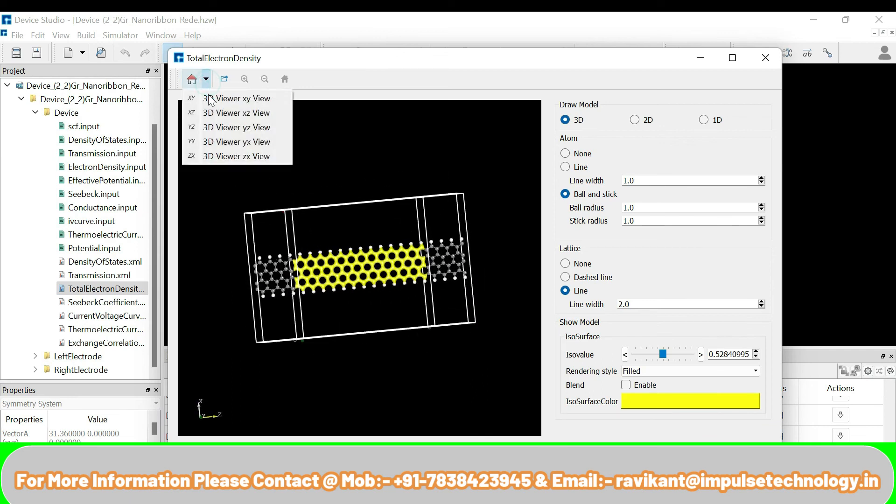
pyautogui.click(210, 113)
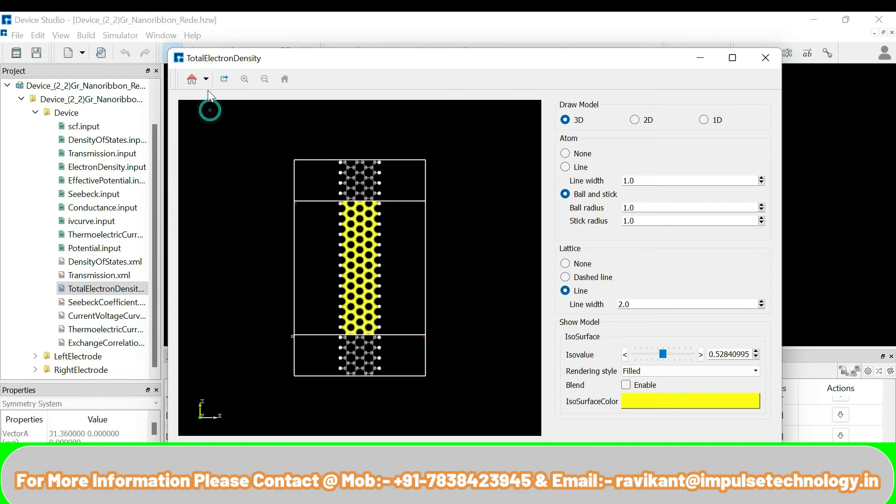
pyautogui.click(210, 85)
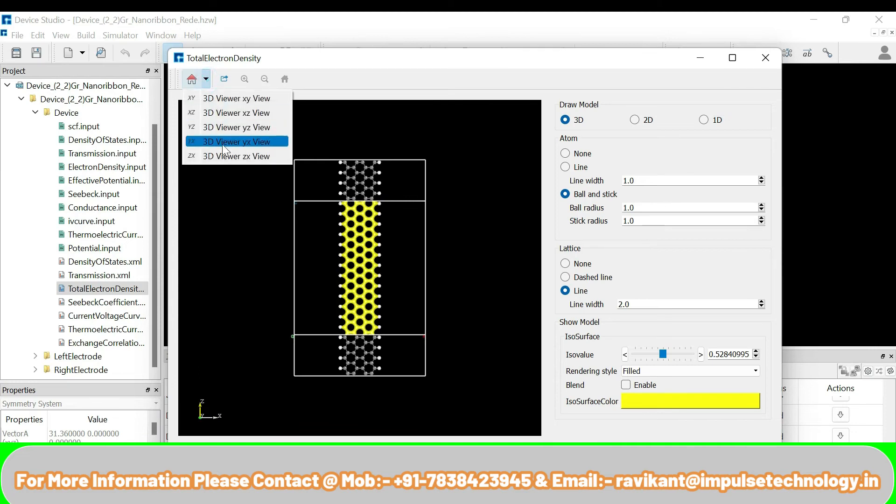
pyautogui.click(222, 142)
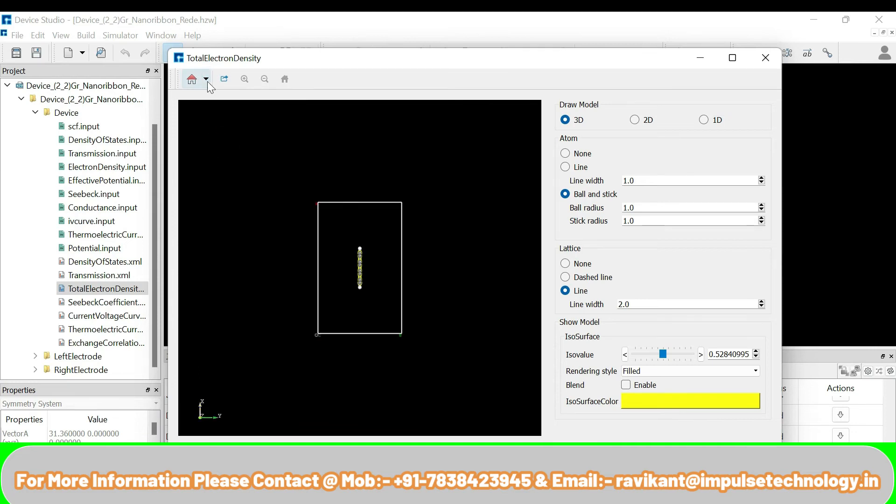
pyautogui.click(208, 82)
pyautogui.click(224, 156)
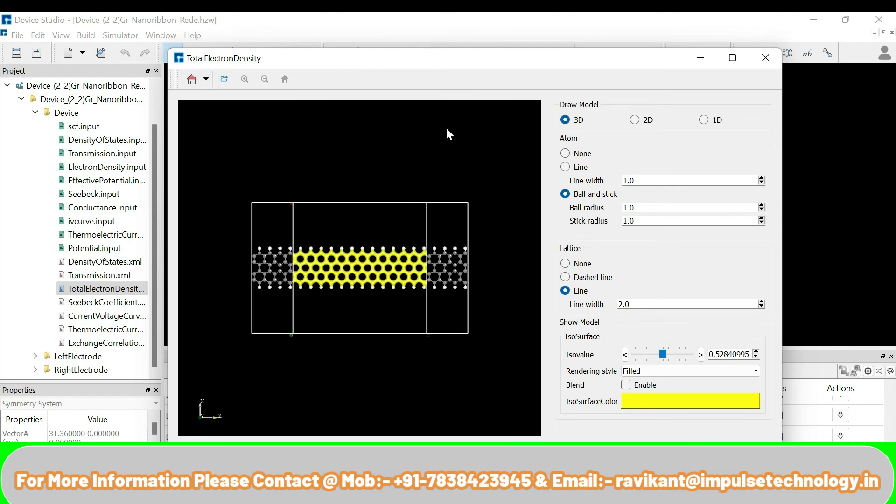
# - View the total electron density in 2D, magnify the band averaged along x, and switch to the averages along y and z
pyautogui.click(640, 120)
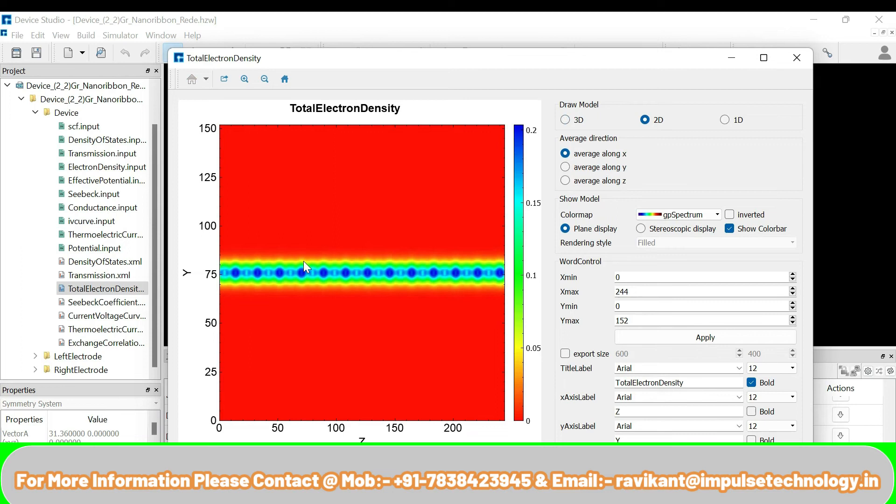
pyautogui.click(220, 251)
pyautogui.moveTo(220, 256); pyautogui.dragTo(521, 306)
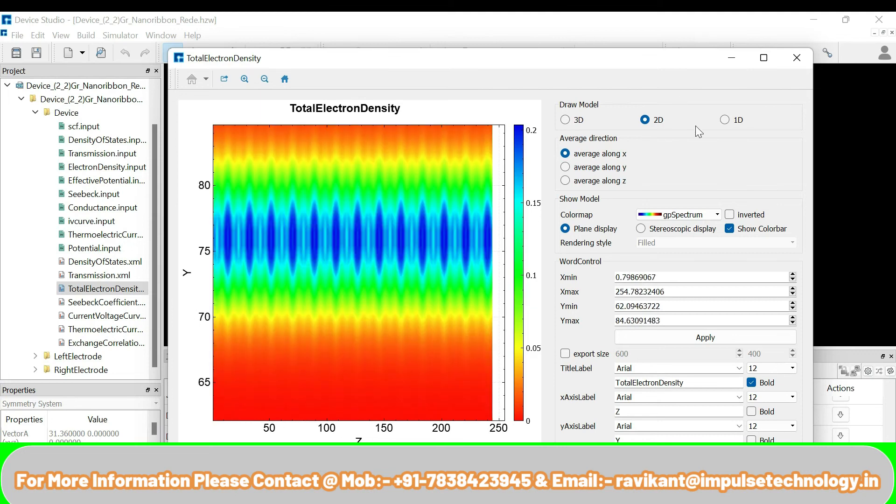
pyautogui.click(603, 169)
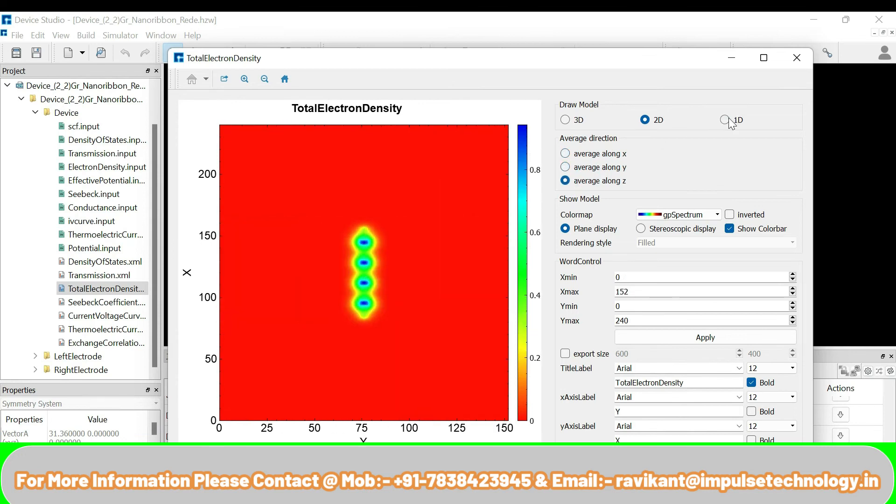
# - View the total electron density in 1D averaged in the yz and xz planes
pyautogui.click(731, 122)
pyautogui.click(607, 169)
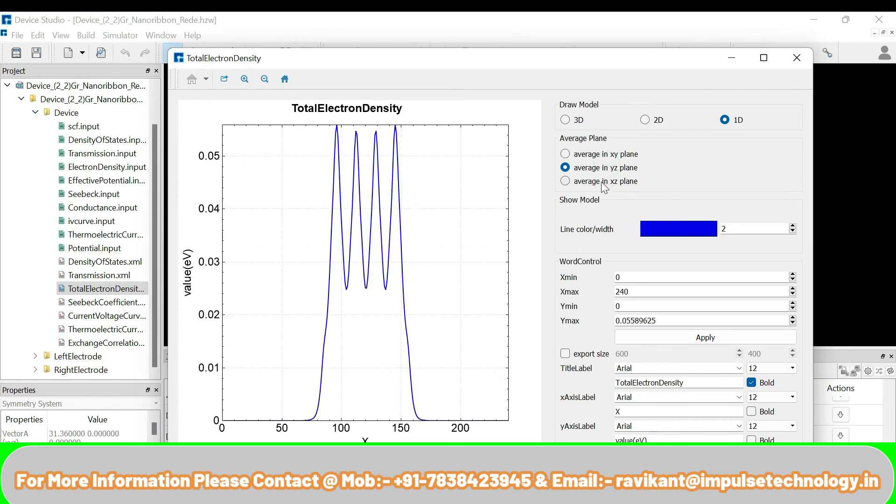
pyautogui.click(605, 183)
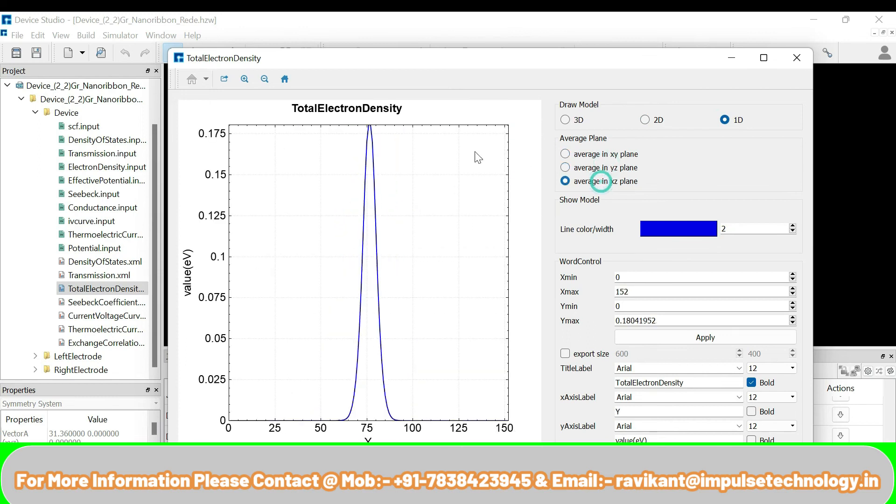
# - Show the device's Seebeck coefficient result in a widened window and check which chemical potential energies can be plotted
pyautogui.click(797, 59)
pyautogui.rightClick(101, 302)
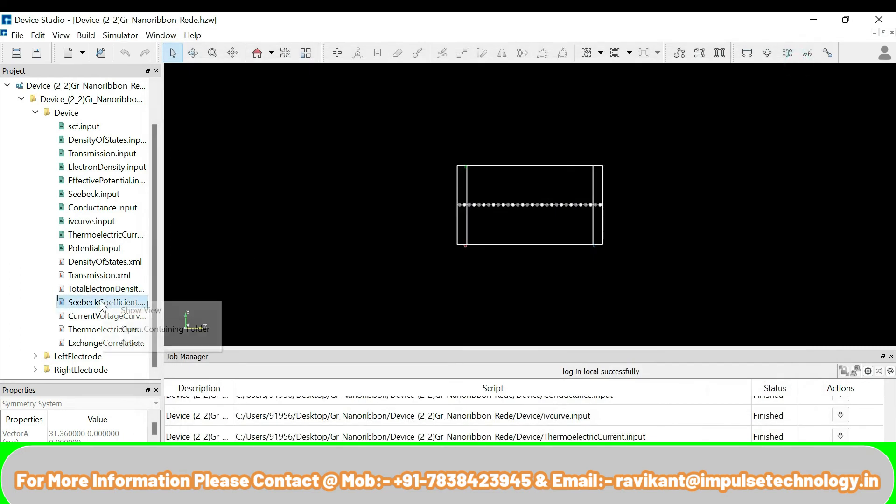
pyautogui.click(151, 309)
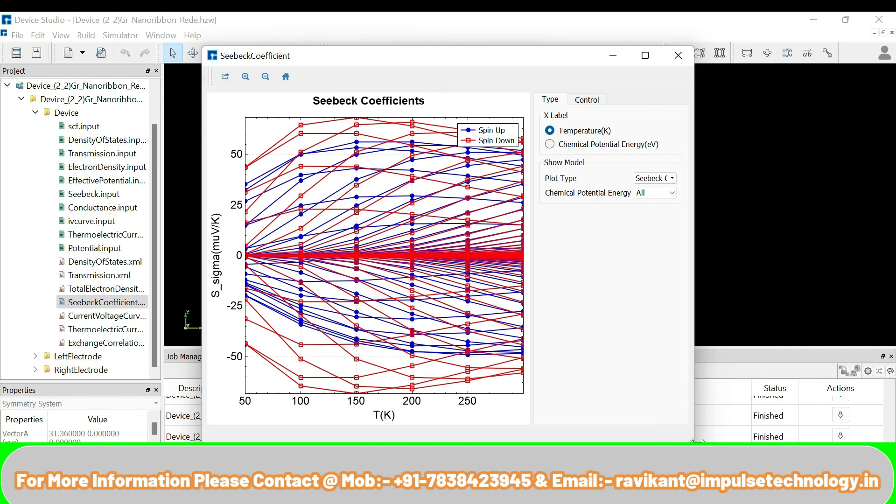
pyautogui.moveTo(692, 440); pyautogui.dragTo(868, 437)
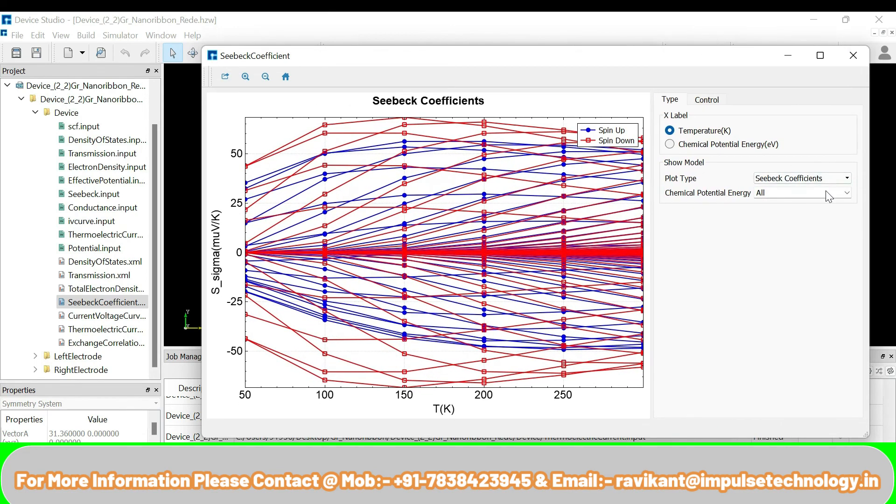
pyautogui.click(848, 193)
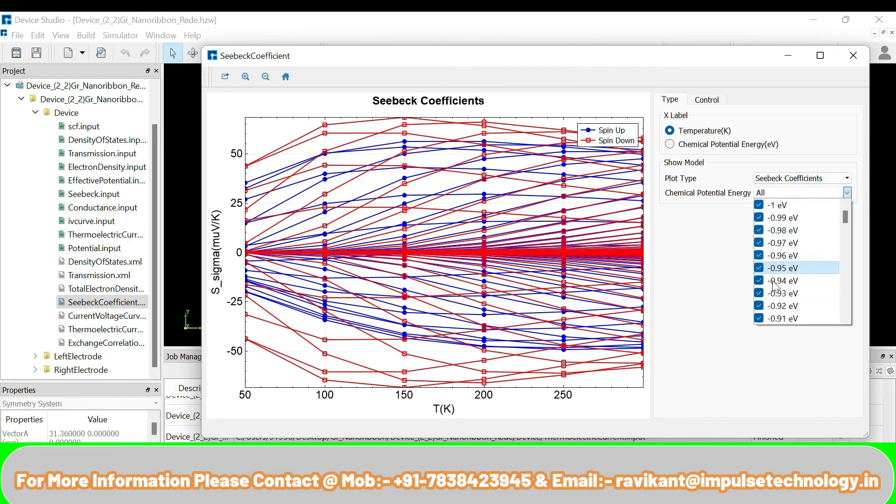
pyautogui.click(785, 182)
pyautogui.click(785, 181)
pyautogui.click(786, 188)
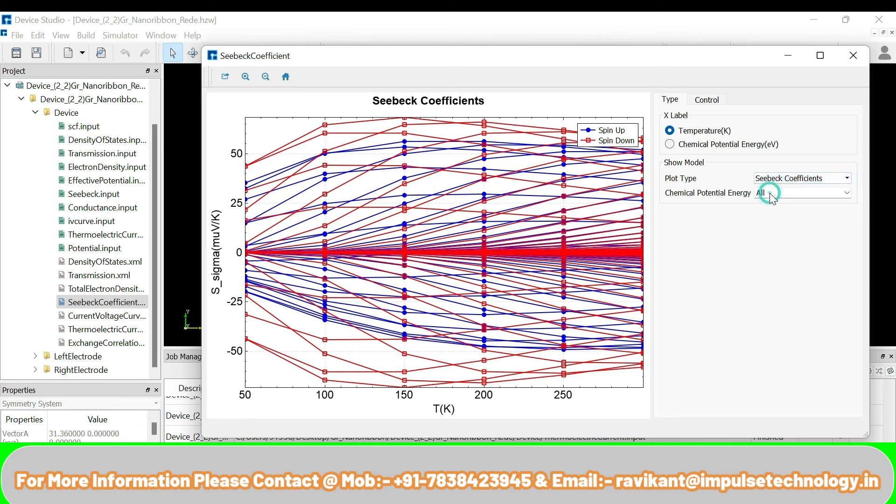
# - Plot the Seebeck coefficients against chemical potential energy for the 250 K temperature only
pyautogui.click(704, 144)
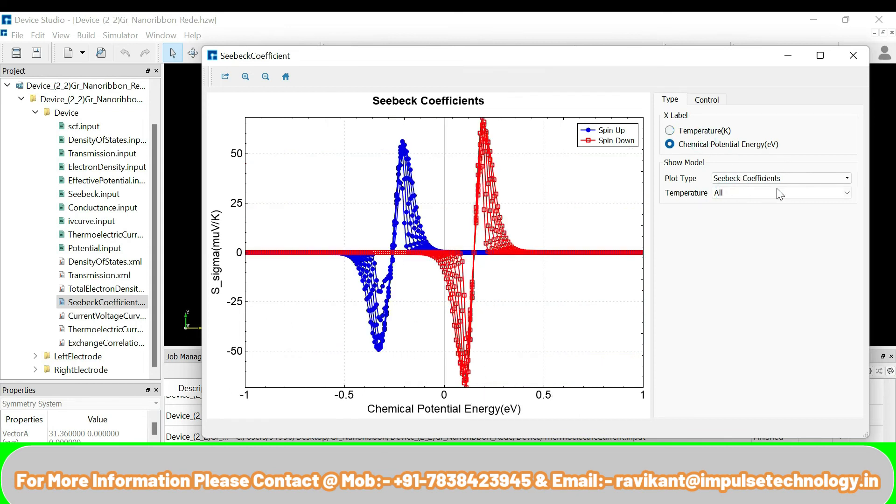
pyautogui.click(847, 193)
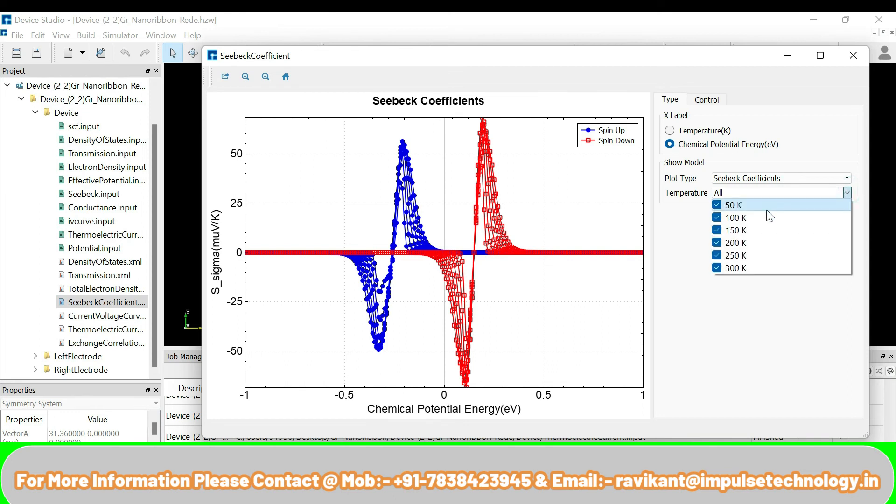
pyautogui.click(720, 205)
pyautogui.click(718, 216)
pyautogui.click(717, 230)
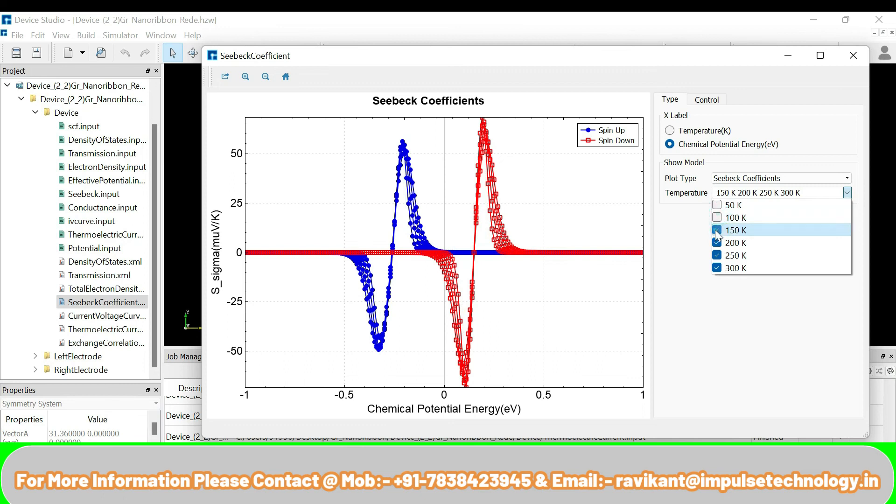
pyautogui.click(718, 243)
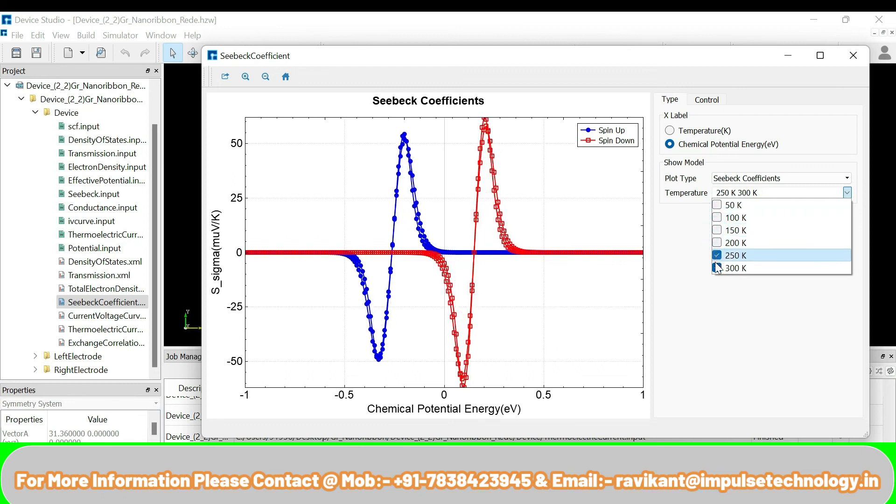
pyautogui.click(716, 267)
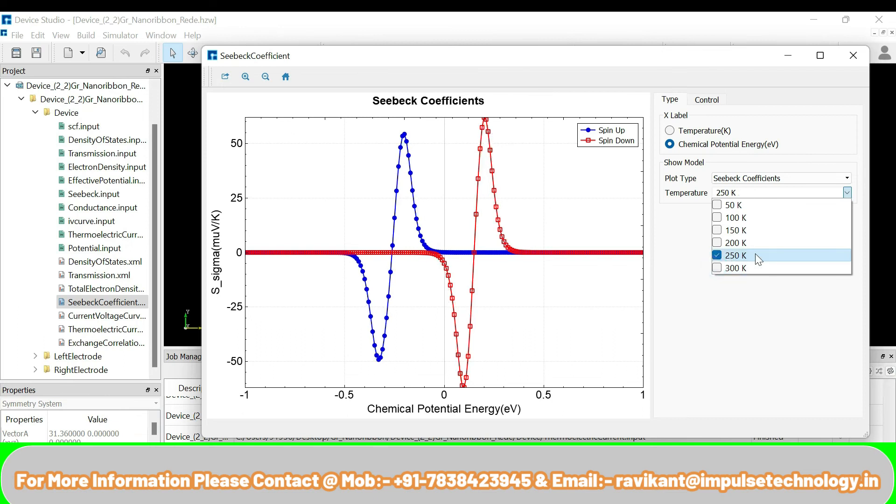
pyautogui.click(585, 225)
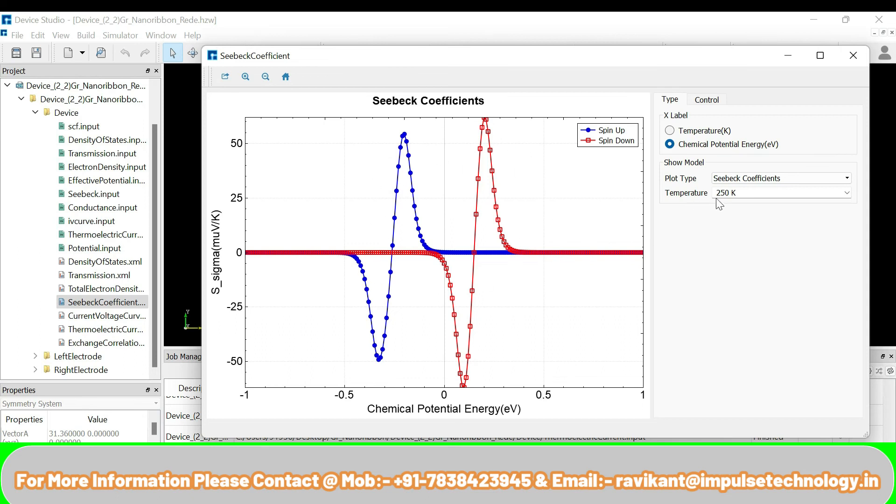
# - View the Seebeck Spin and Charge Coefficients against chemical potential energy and temperature, and return to the Seebeck Coefficients plot
pyautogui.click(729, 175)
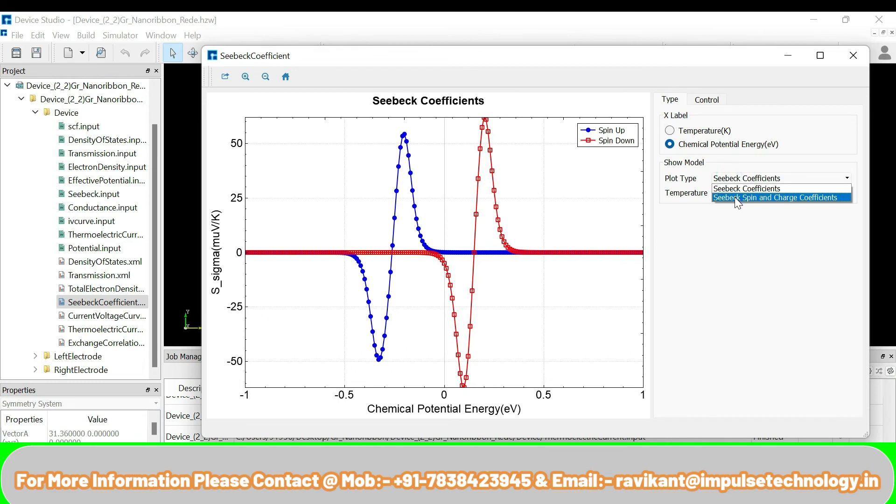
pyautogui.click(735, 197)
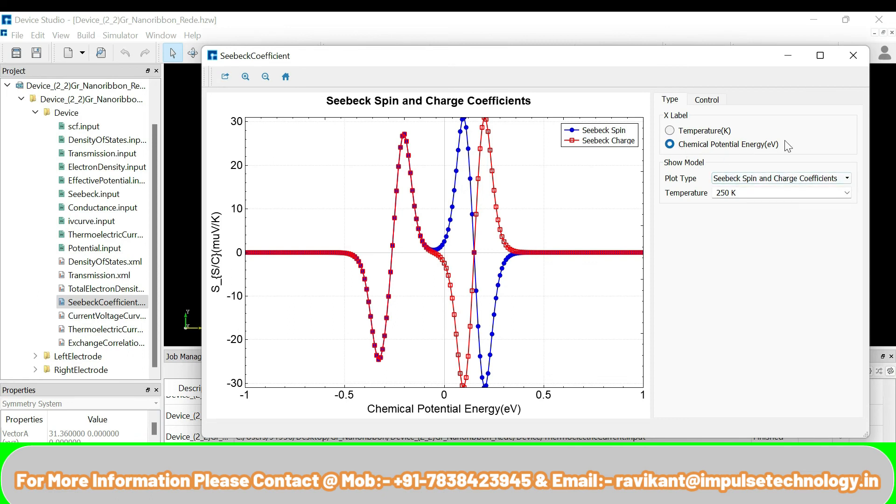
pyautogui.click(702, 132)
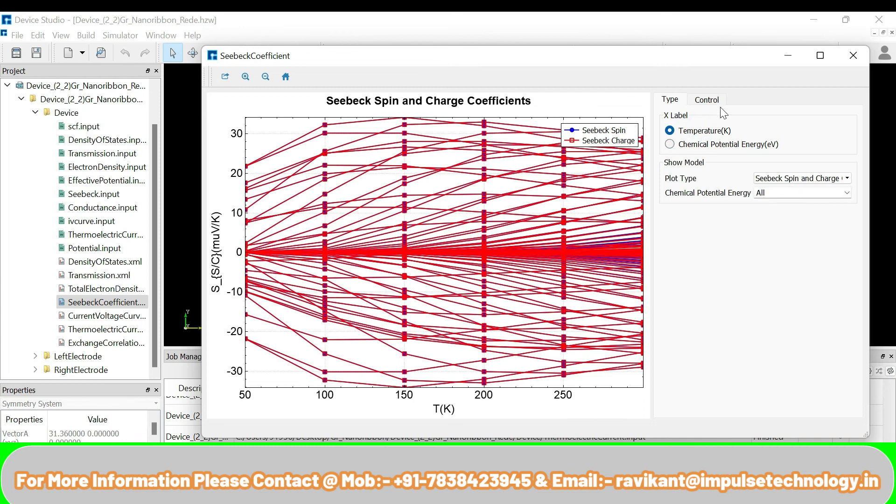
pyautogui.click(802, 178)
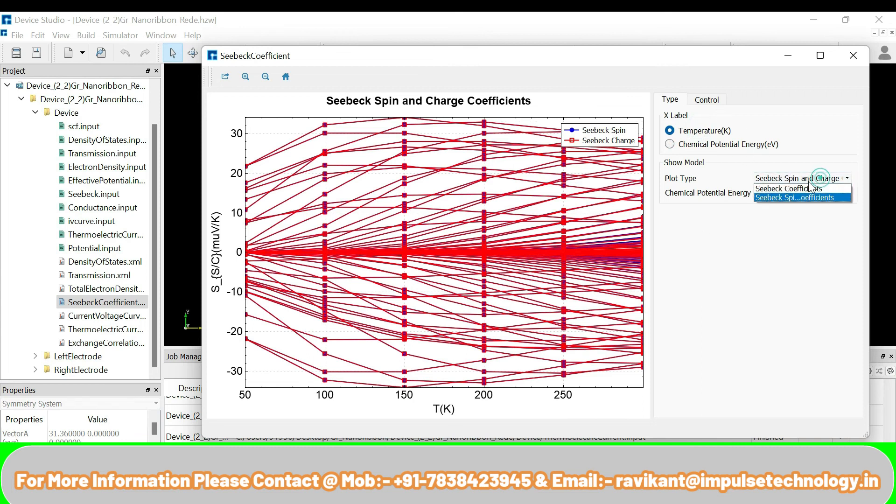
pyautogui.click(806, 189)
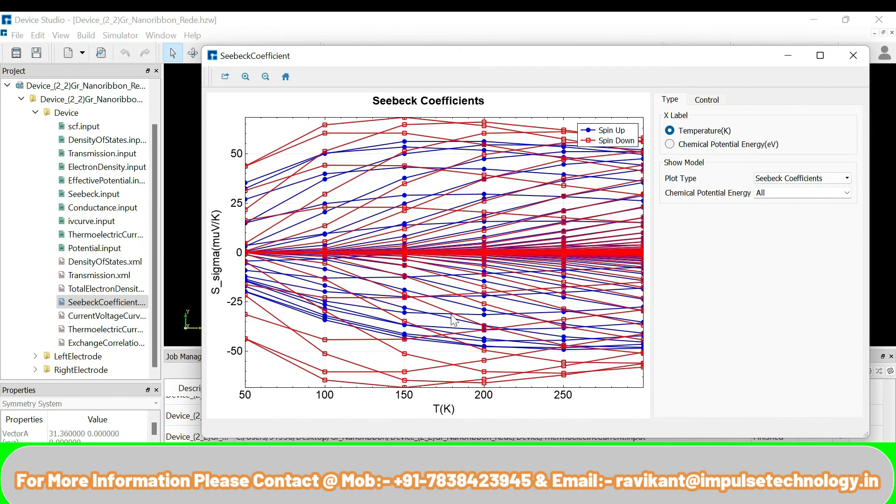
# - Close the Seebeck plot, show the device's exchange correlation potential result and rotate the 3D isosurface to see the ribbon's face
pyautogui.click(858, 60)
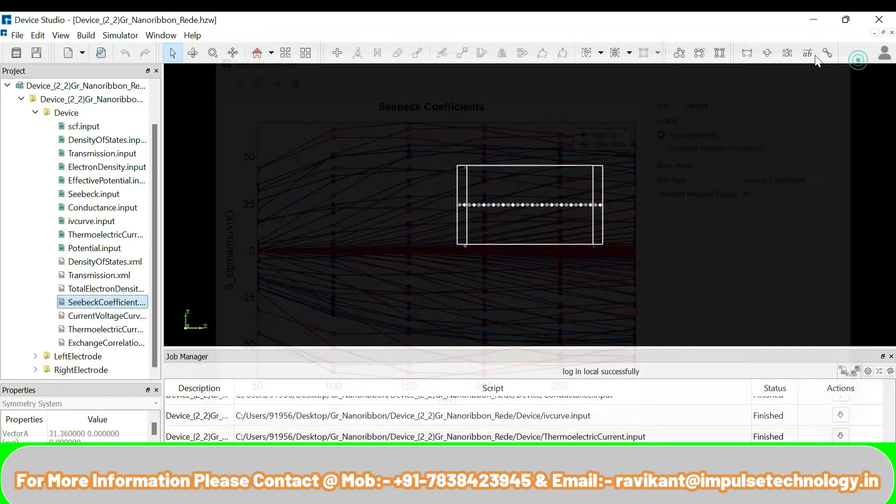
pyautogui.click(96, 333)
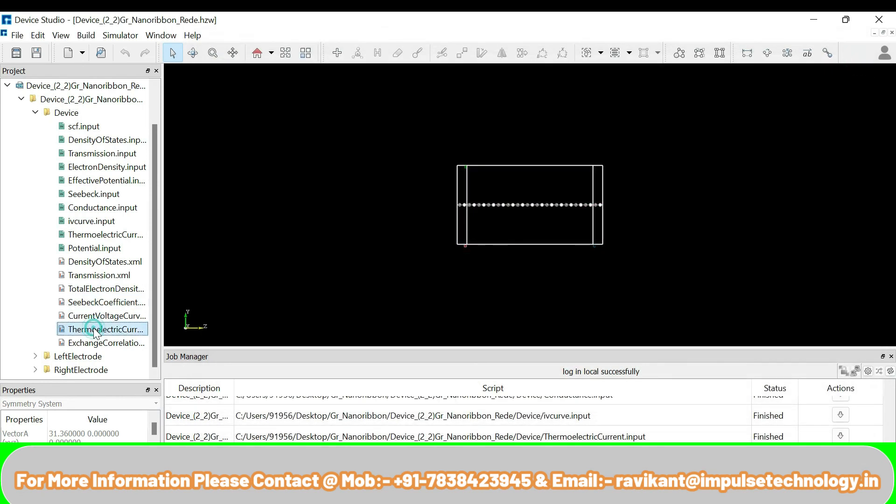
pyautogui.rightClick(96, 333)
pyautogui.click(80, 348)
pyautogui.click(80, 348)
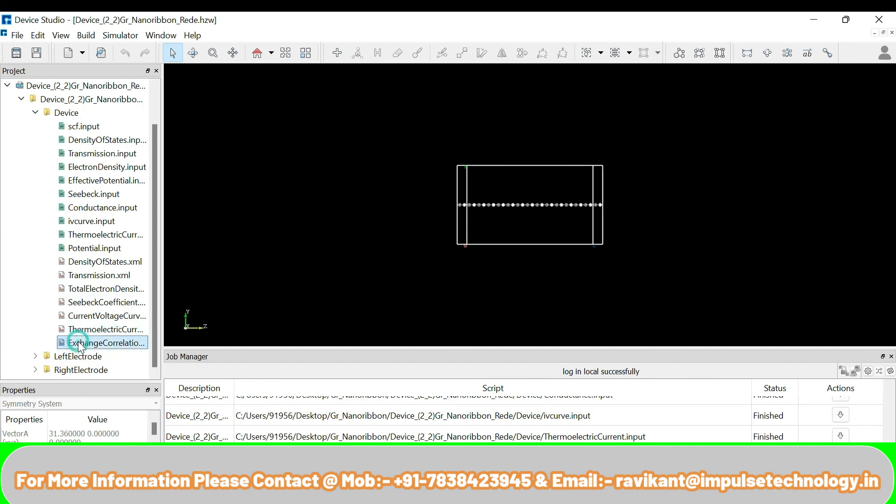
pyautogui.rightClick(80, 347)
pyautogui.click(122, 351)
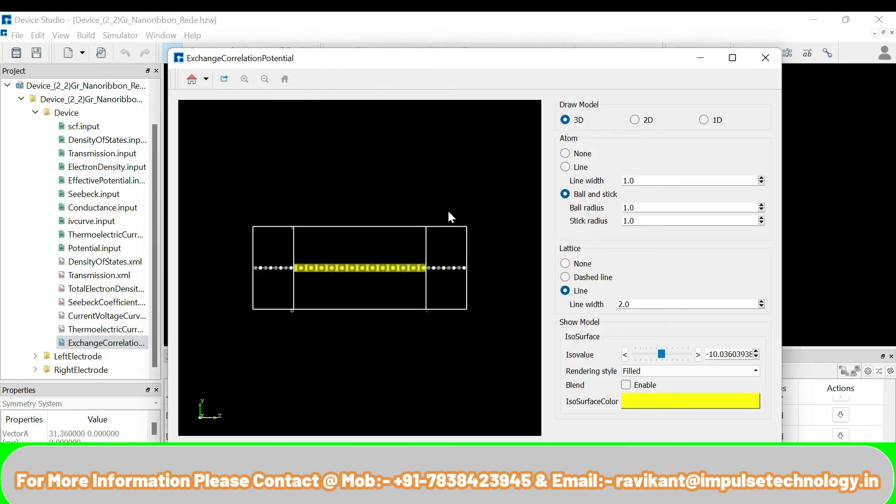
pyautogui.moveTo(448, 209); pyautogui.dragTo(418, 296)
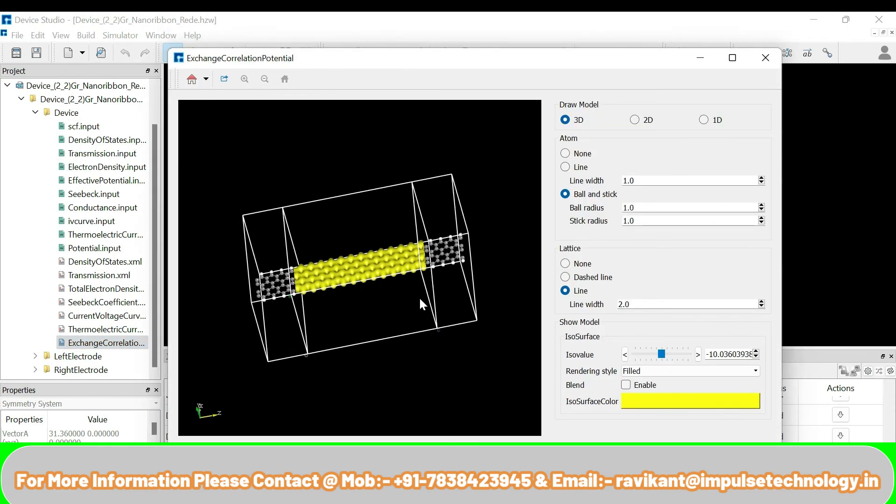
# - View the exchange correlation potential in 2D and in 1D averaged in the xy plane, and close the result
pyautogui.click(630, 122)
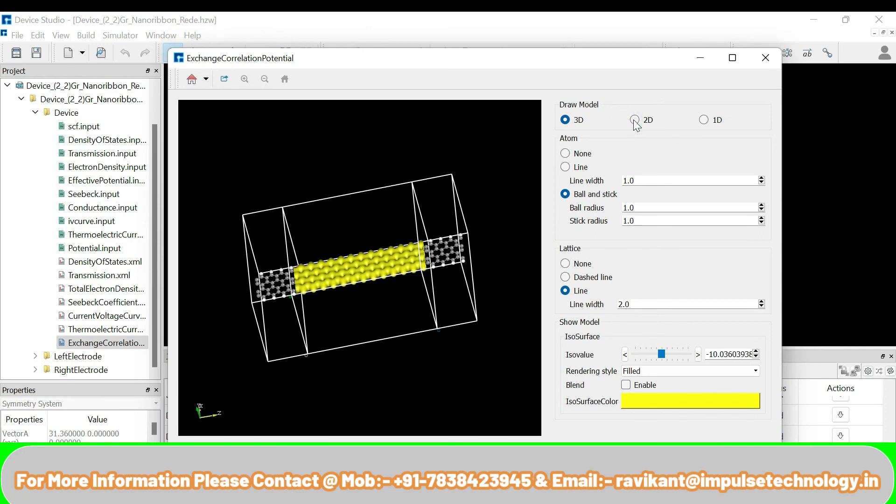
pyautogui.click(635, 122)
pyautogui.click(725, 120)
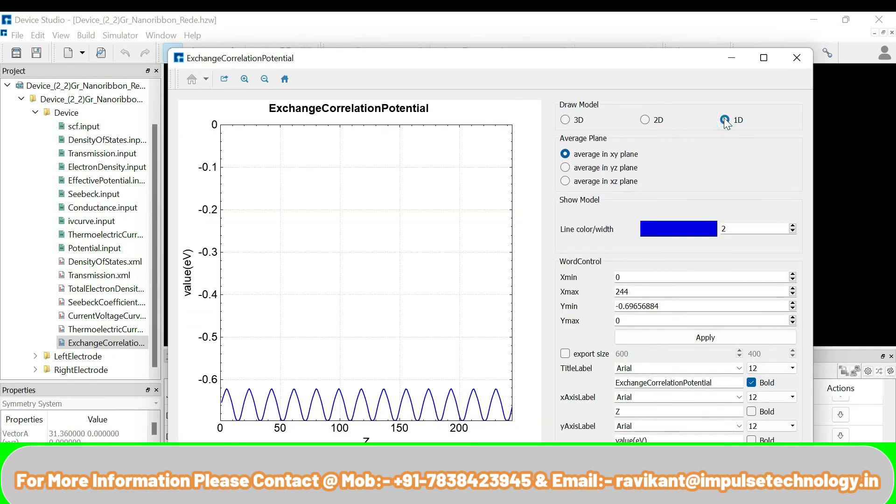
pyautogui.click(793, 60)
# - Select the device's thermoelectric current result and widen the project tree so that the full file names can be read
pyautogui.click(119, 319)
pyautogui.click(117, 329)
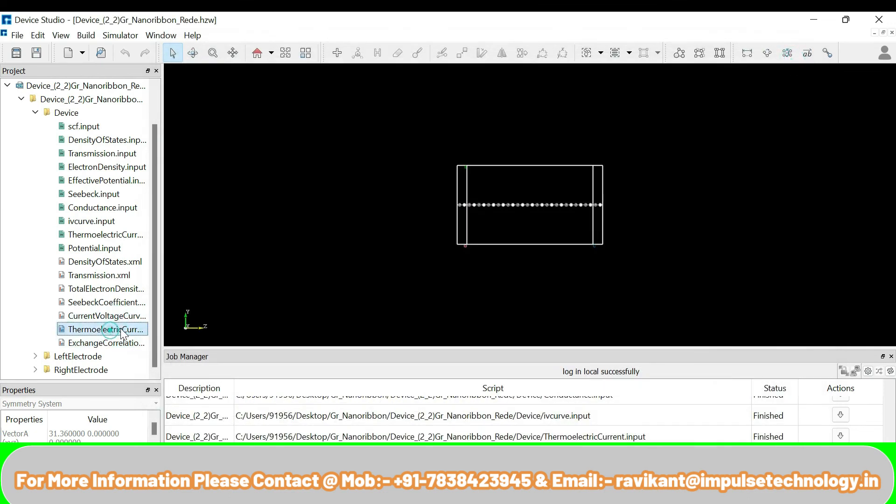
pyautogui.moveTo(162, 322); pyautogui.dragTo(235, 321)
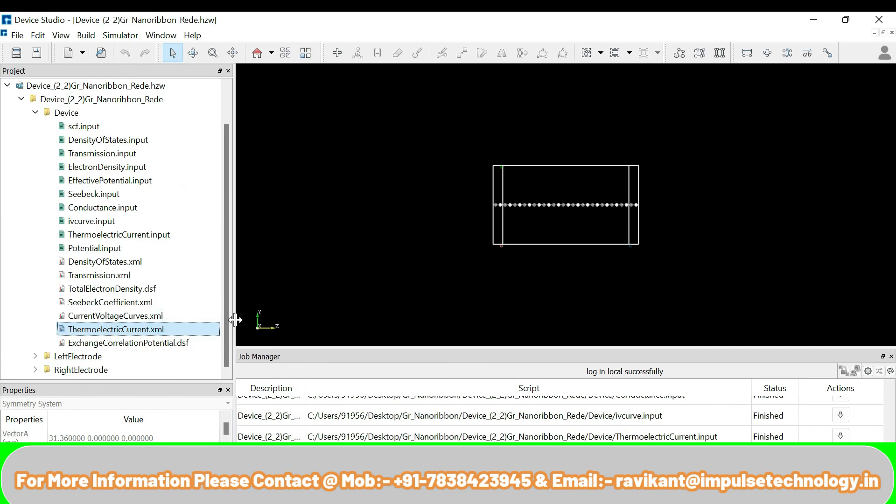
# - Launch MATLAB and set its current folder to Desktop\Gr_Nanoribbon\Device_(2_2)Gr_Nanoribbon_Rede\Device
pyautogui.press('super')
pyautogui.write('matlab')
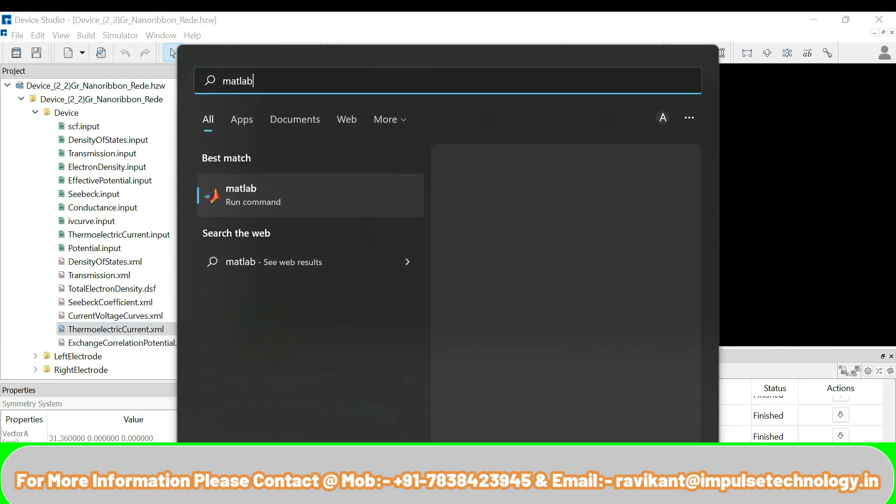
pyautogui.click(253, 189)
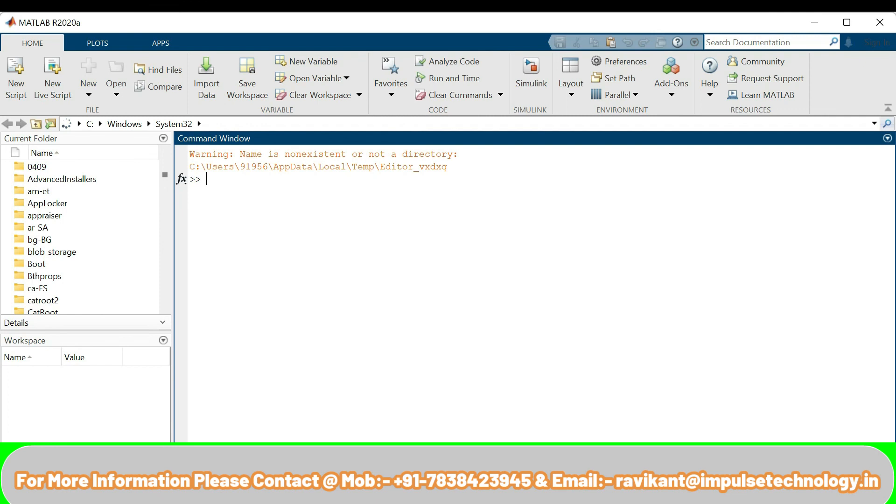
pyautogui.click(36, 124)
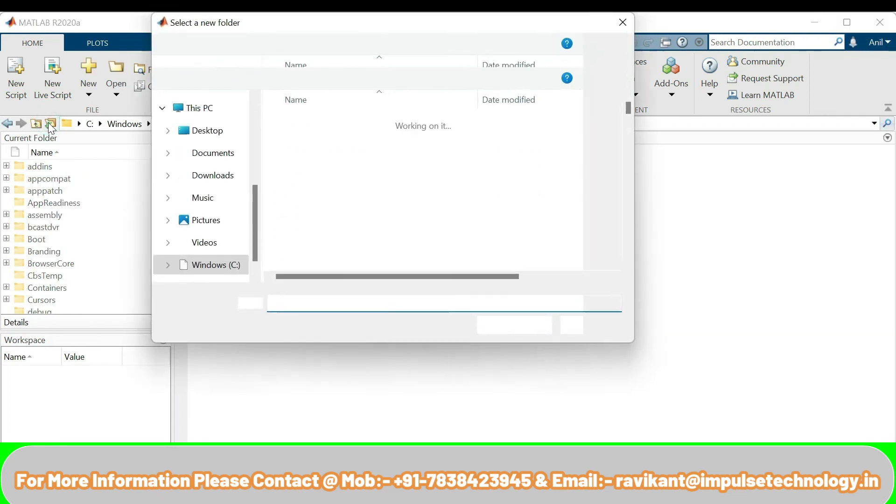
pyautogui.click(218, 136)
pyautogui.doubleClick(315, 124)
pyautogui.doubleClick(318, 123)
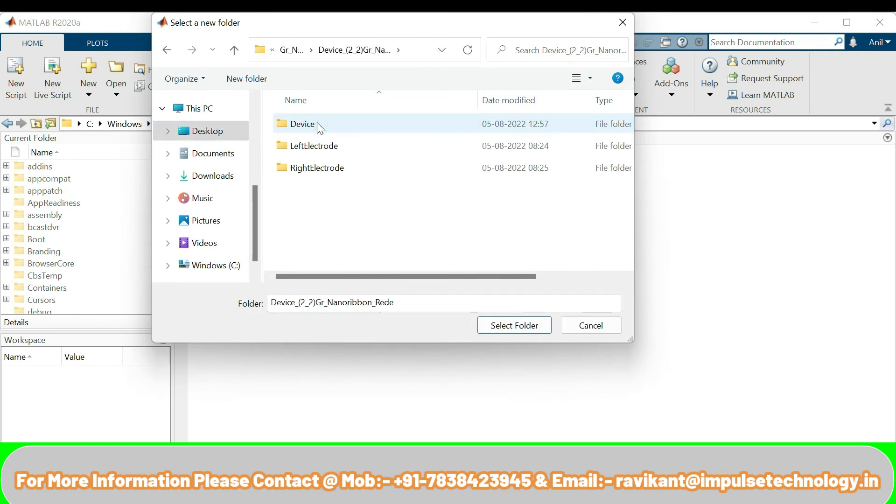
pyautogui.doubleClick(317, 123)
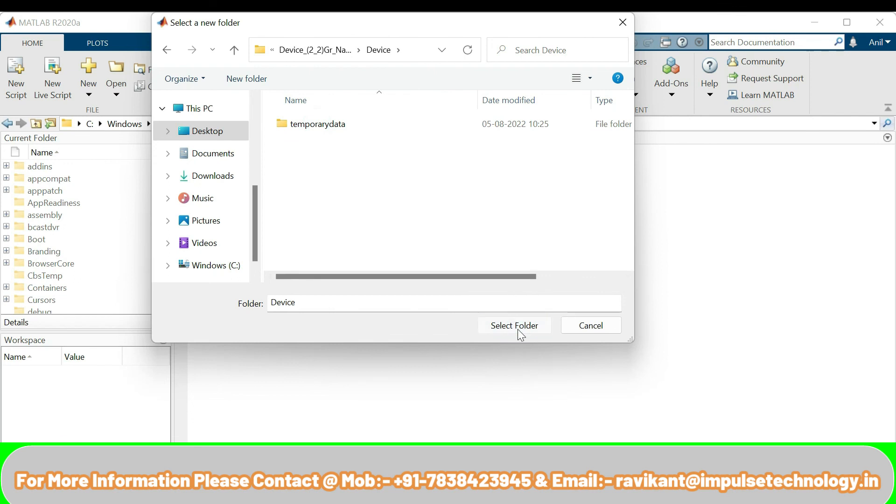
pyautogui.click(517, 325)
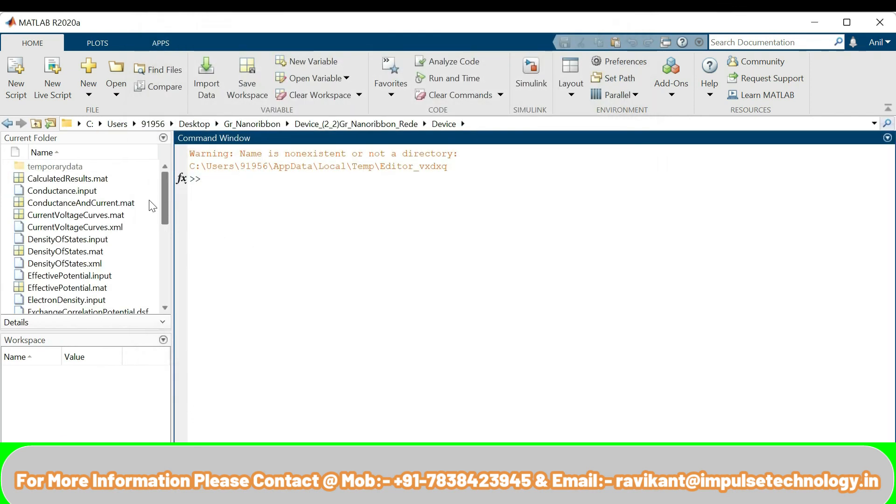
# - Load CurrentVoltageCurves.mat in the MATLAB command window and display the data structure to inspect its voltage and current fields
pyautogui.moveTo(98, 217); pyautogui.dragTo(243, 183)
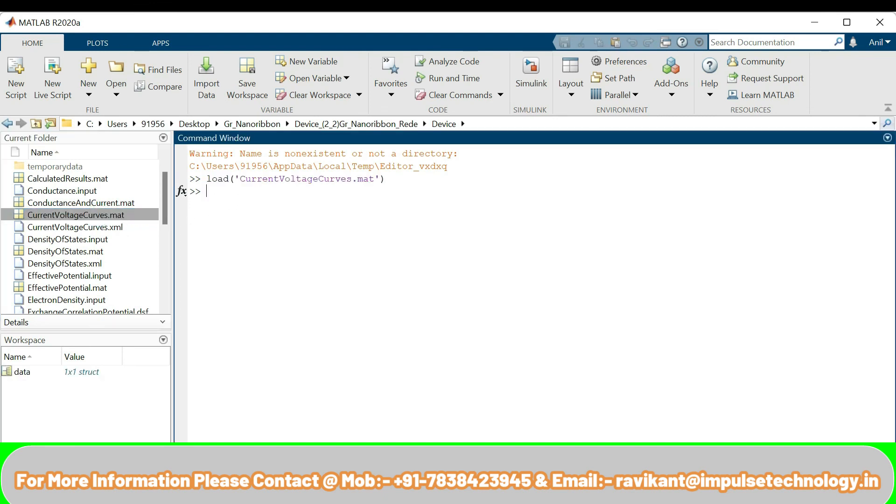
pyautogui.write('data')
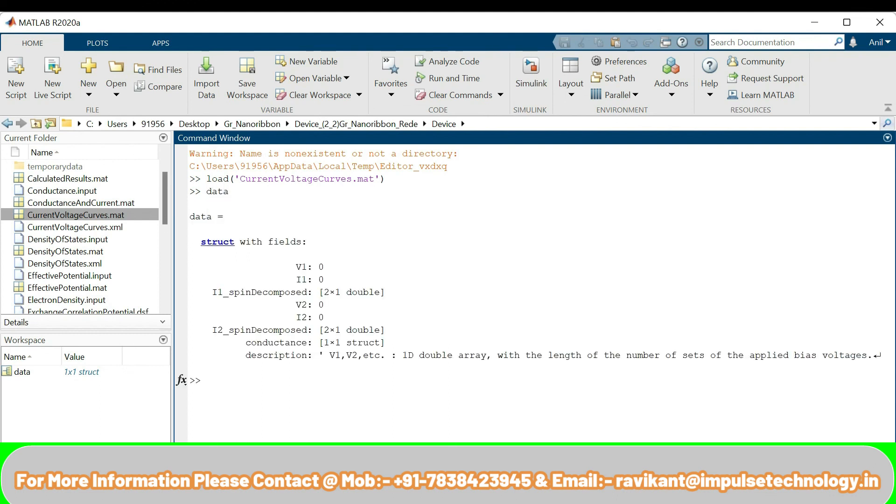
pyautogui.moveTo(296, 267); pyautogui.dragTo(325, 317)
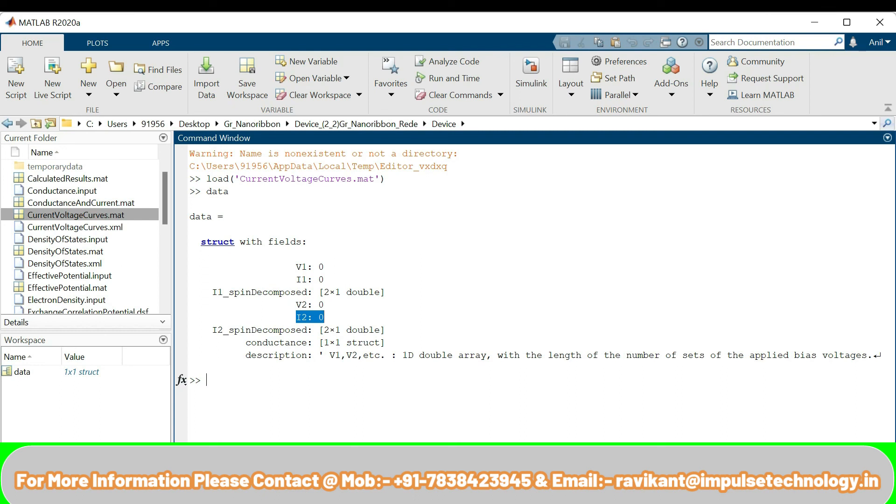
# - Load ThermoelectricCurrent.mat from the device folder and display the fields of its data structure
pyautogui.scroll(-10, 99, 212)
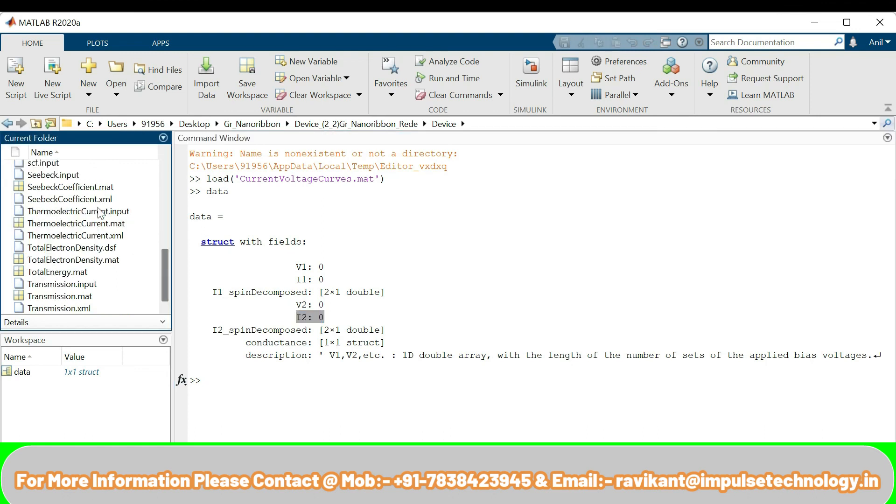
pyautogui.moveTo(99, 226); pyautogui.dragTo(276, 390)
pyautogui.write('data')
pyautogui.press('Return')
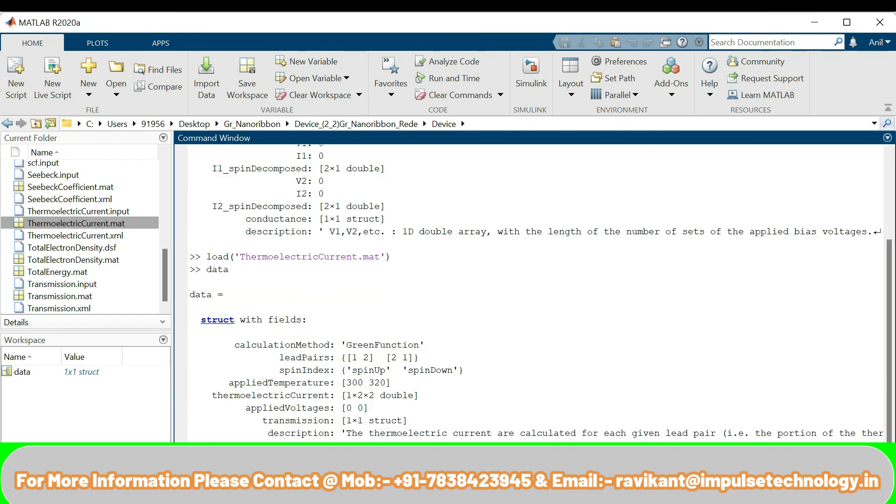